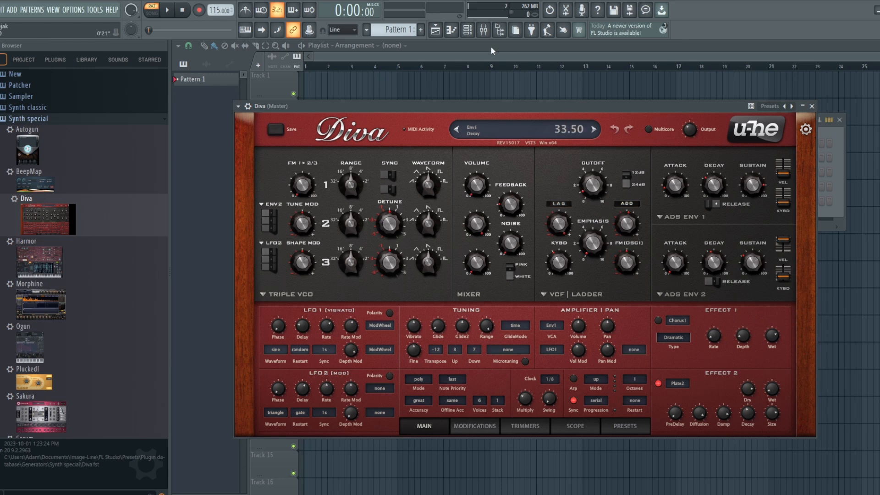
- Enter eight consecutive E6 eighth notes across bar 1 in Diva's piano roll by duplicating the first note
left_click(450, 28)
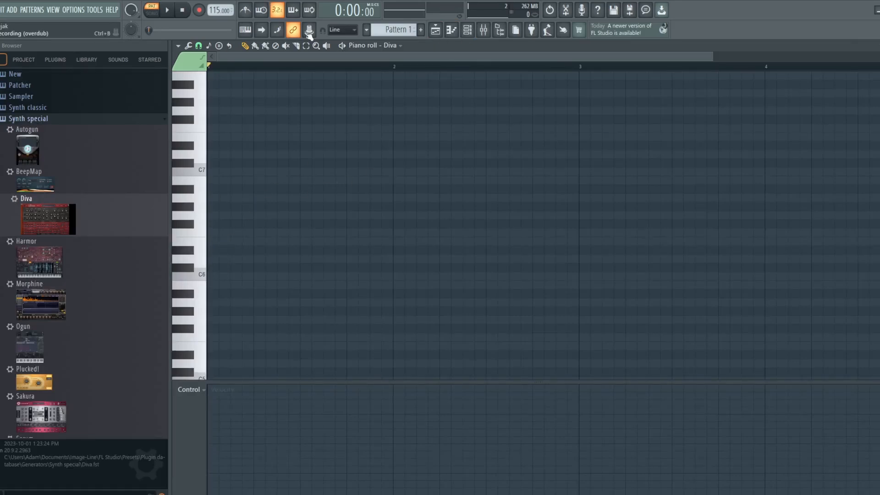
left_click(213, 242)
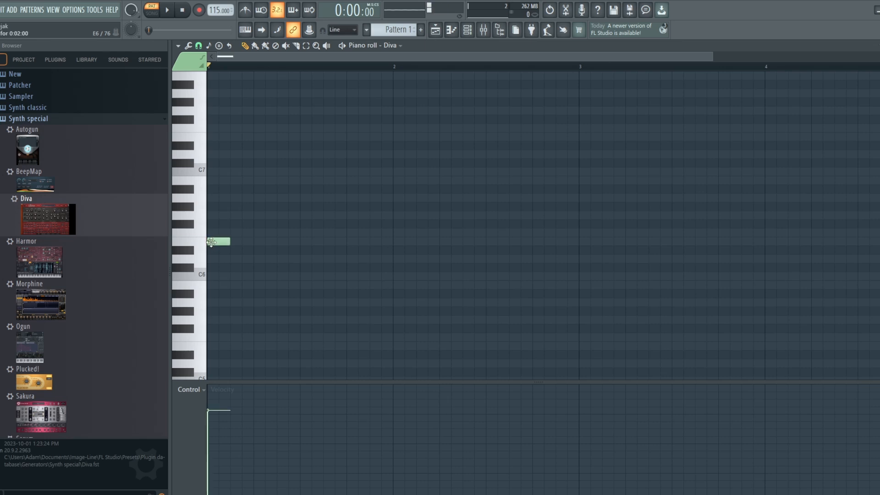
left_click(218, 242)
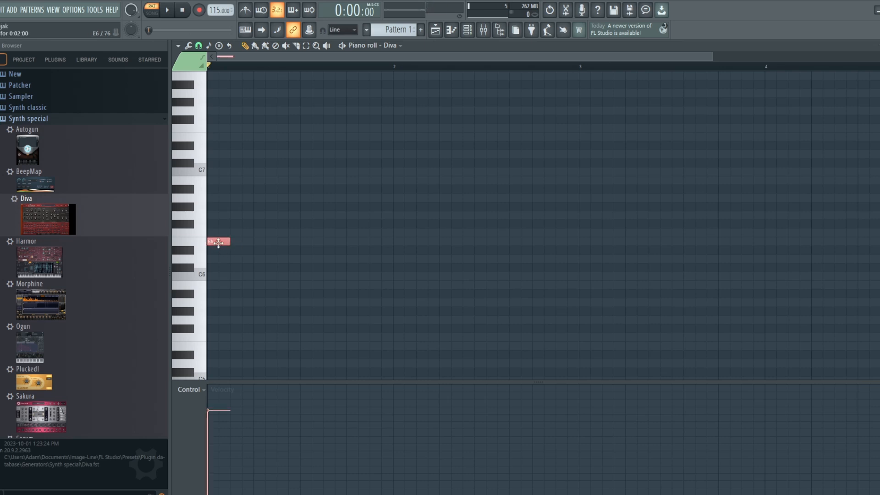
key("ctrl+b")
key("ctrl+b")
key("ctrl+b")
key("ctrl+b")
key("ctrl+b")
key("ctrl+b")
key("ctrl+b")
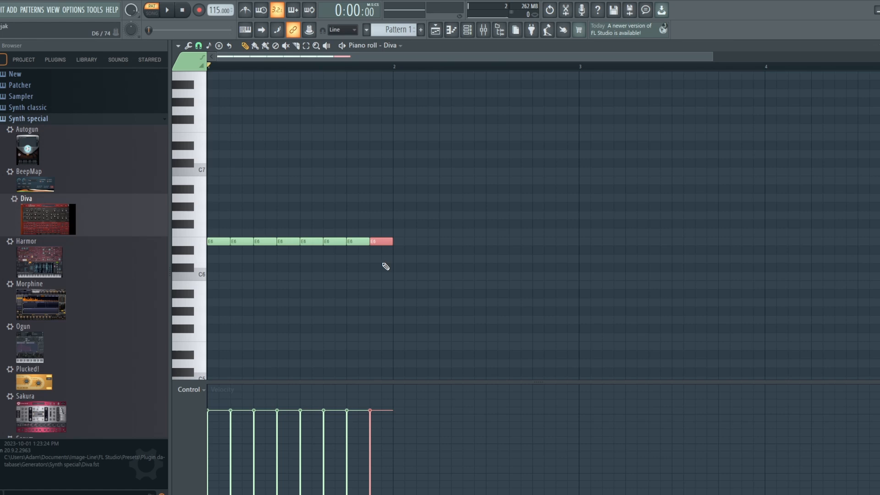
- Remove the stray D6 note, fill bar 2 with eight C6 notes and play the pattern
left_click(385, 260)
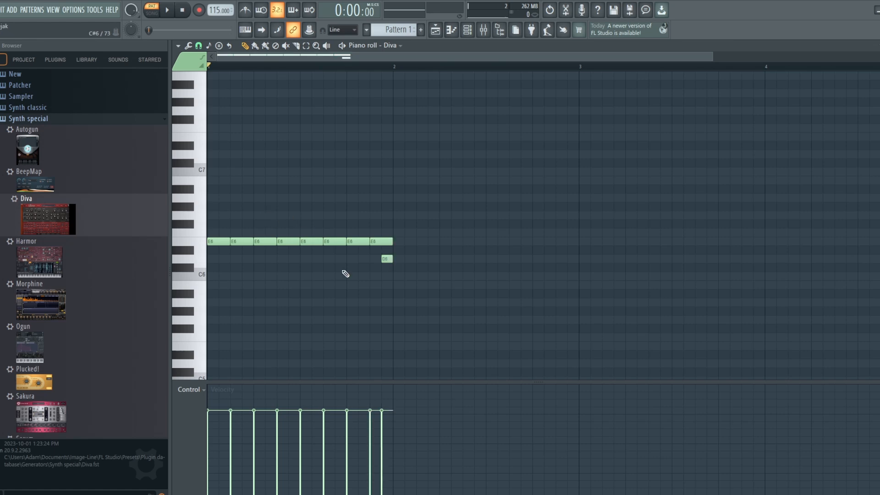
right_click(386, 259)
mouse_move(408, 271)
left_mouse_down()
mouse_move(317, 250)
mouse_move(223, 252)
mouse_move(363, 257)
mouse_move(411, 273)
mouse_move(406, 280)
left_mouse_up()
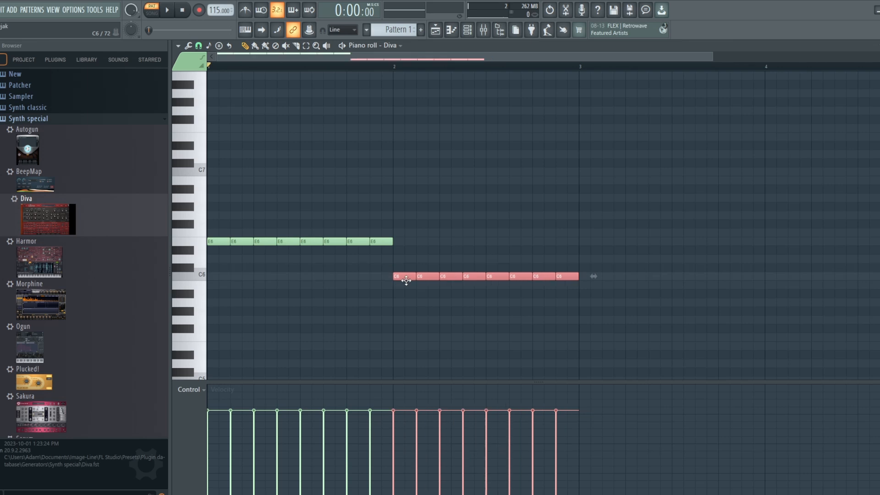
key("space")
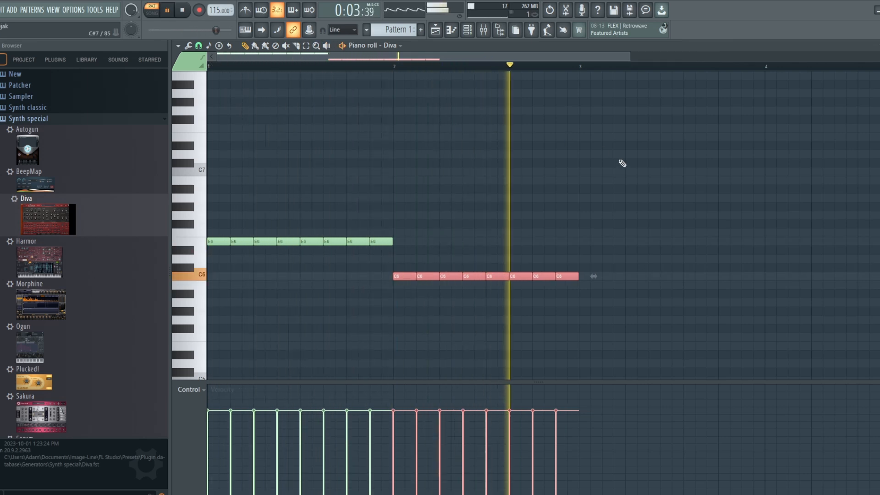
key("space")
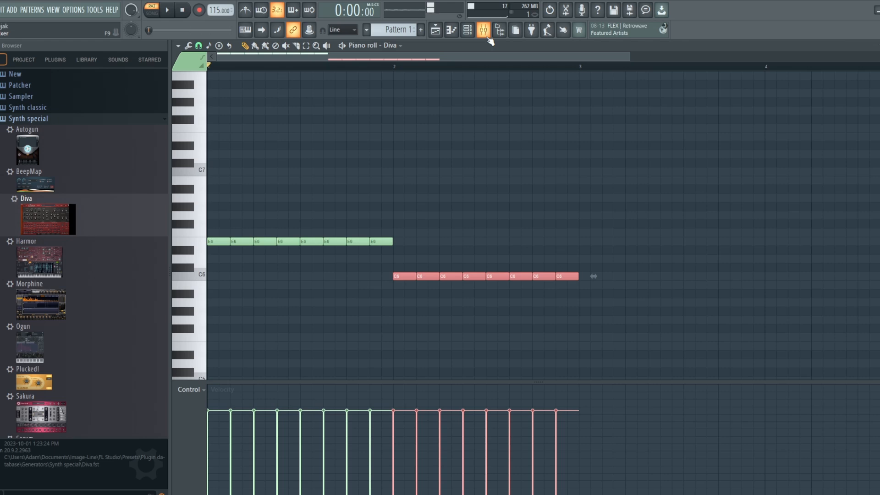
- Open the Diva synth's preset browser at the local 8 TEMPLATES folder
left_click(467, 32)
left_click(305, 202)
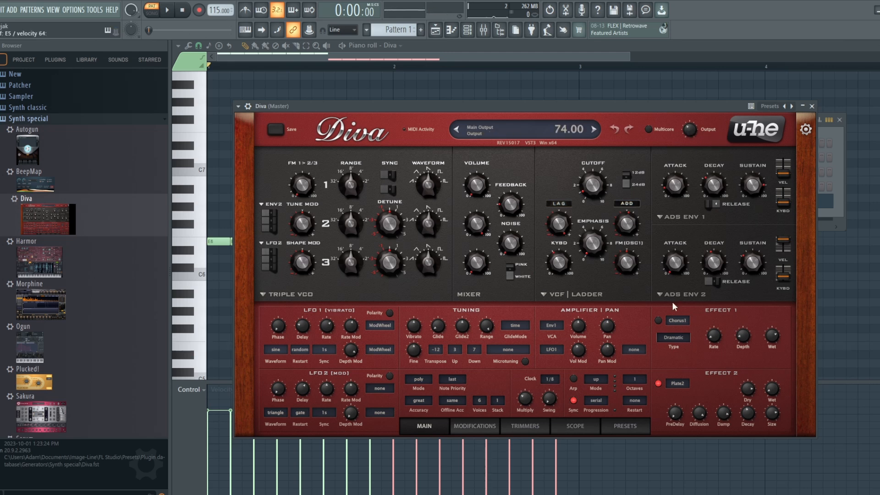
left_click(626, 428)
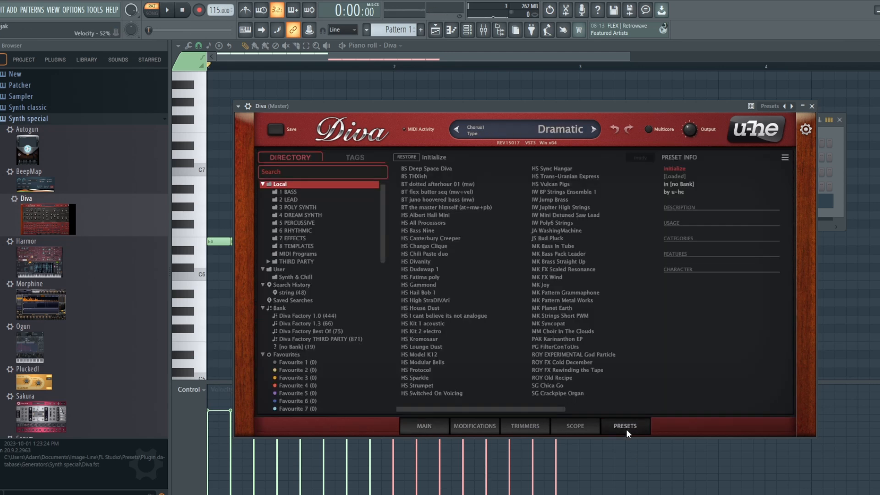
left_click(313, 247)
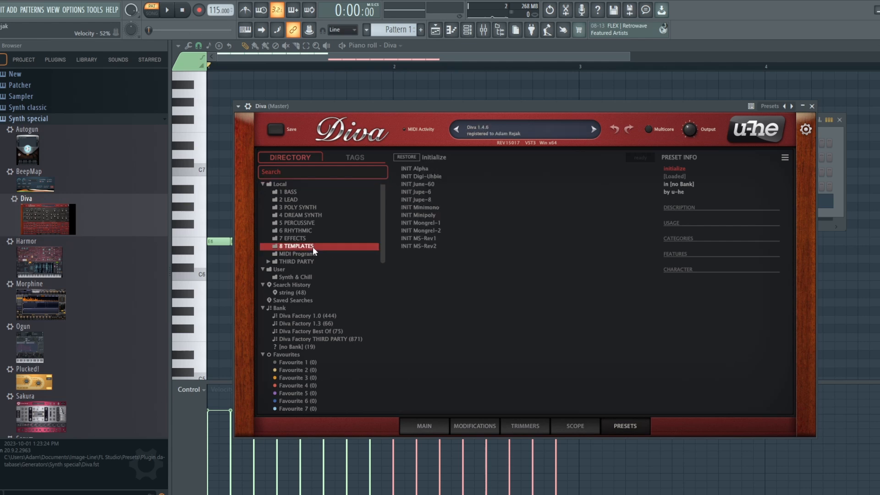
- Try several INIT templates, load INIT Jupe-6 and play the pattern briefly from the main synth page
left_click(425, 215)
left_click(438, 223)
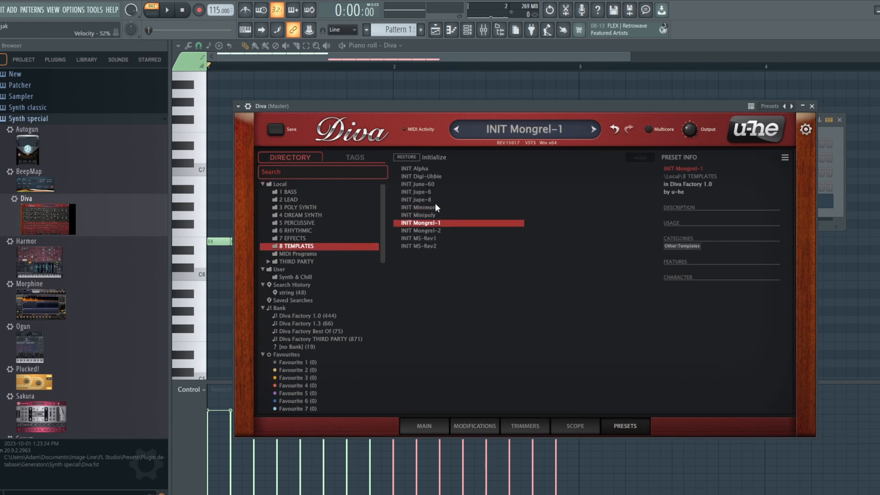
left_click(430, 192)
left_click(430, 200)
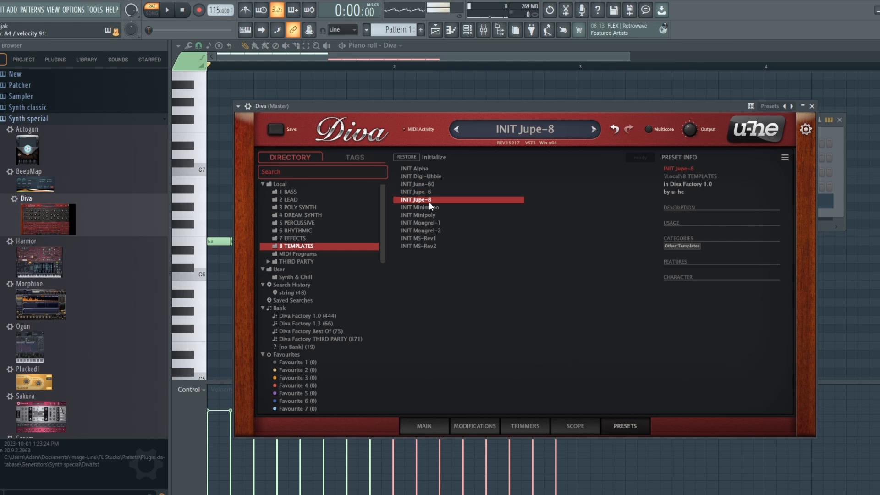
left_click(429, 192)
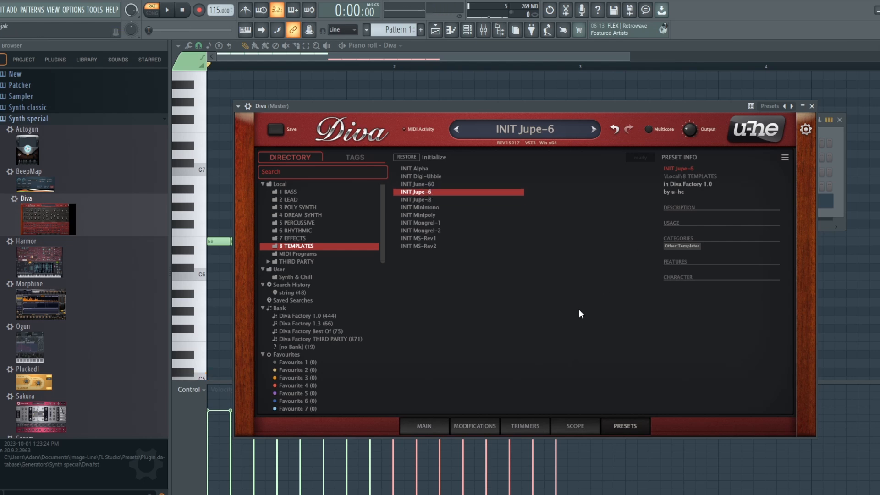
left_click(418, 429)
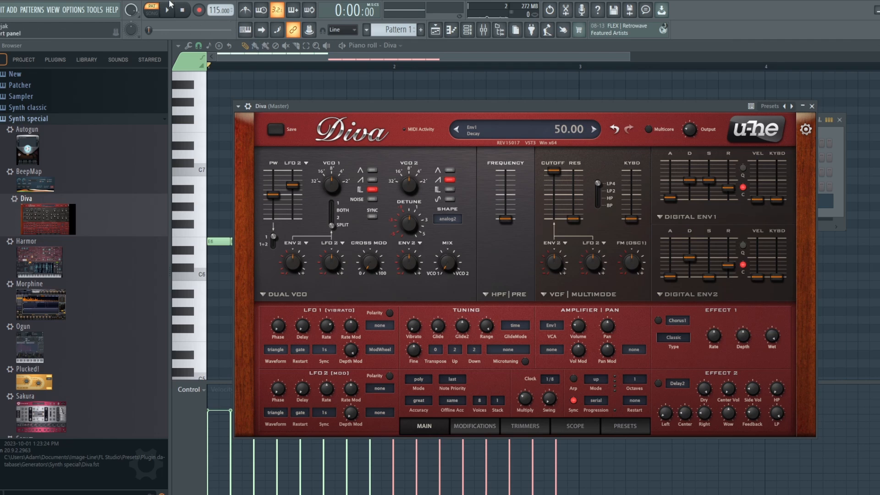
left_click(172, 12)
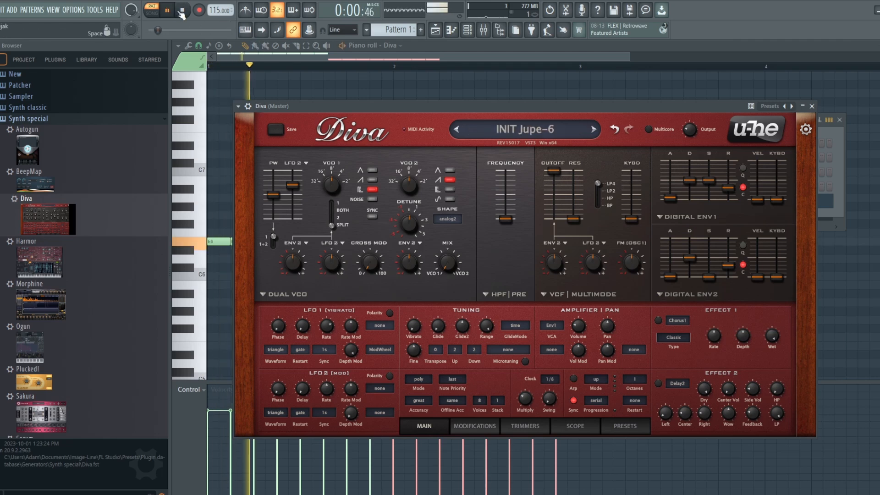
left_click(183, 10)
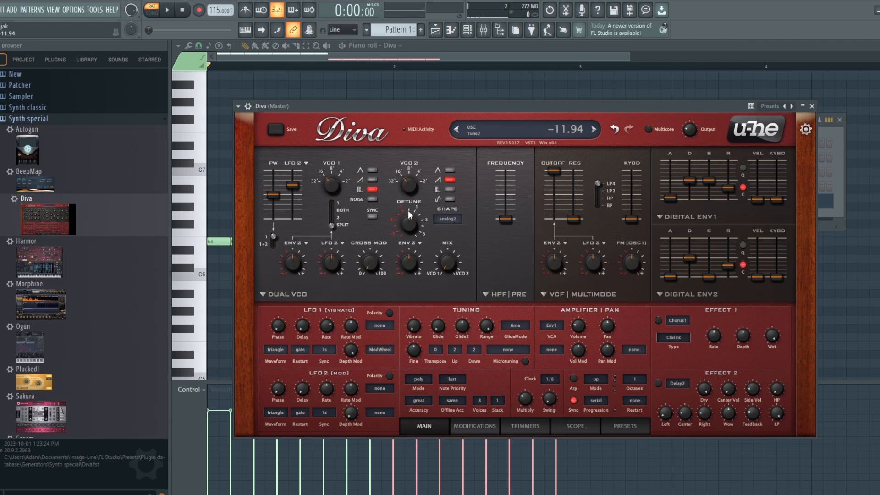
- Set the VCF cutoff to 115 and bring Diva back in front of the piano roll
left_click_drag(559, 174, 557, 189)
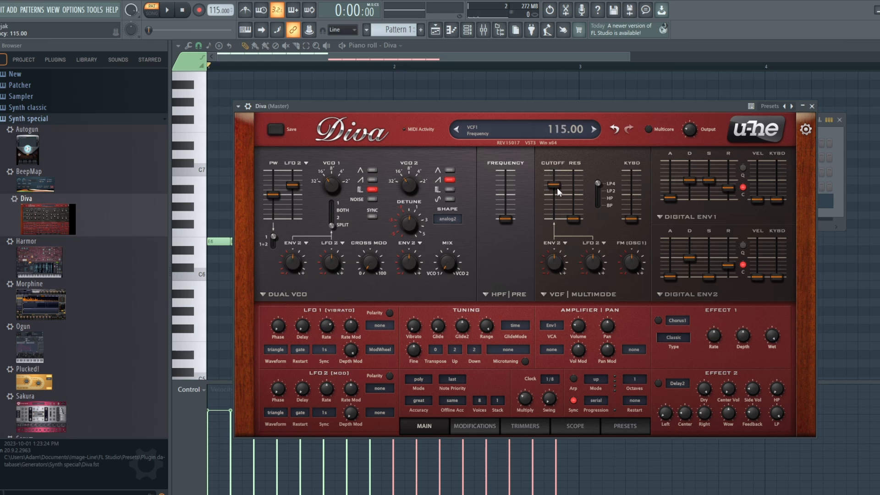
left_click(426, 52)
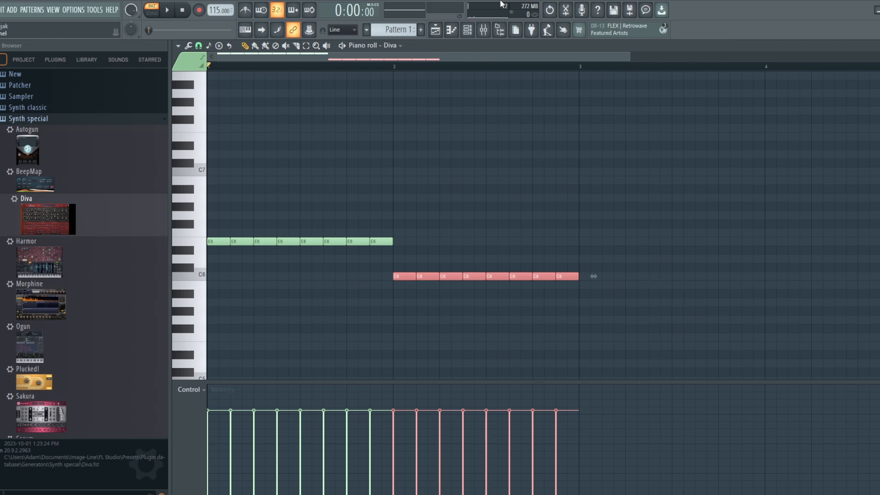
left_click(468, 30)
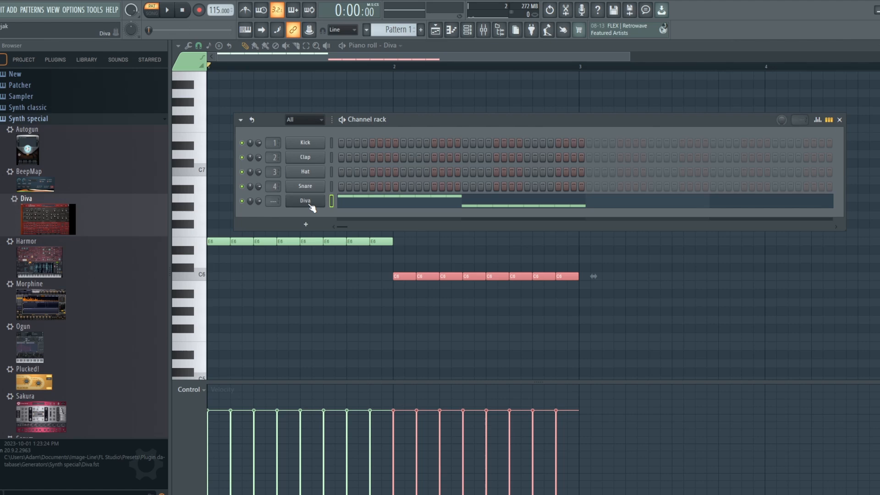
left_click(310, 205)
- Sweep the oscillator mix between VCO 1 and VCO 2, leave it at 40, and set the VCF cutoff to 113
left_click_drag(452, 273, 458, 165)
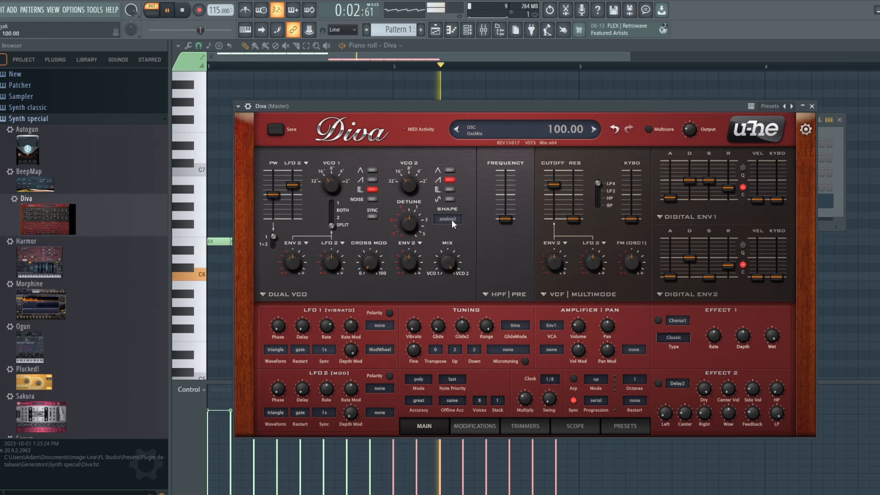
left_click_drag(448, 263, 507, 491)
left_click_drag(461, 270, 448, 243)
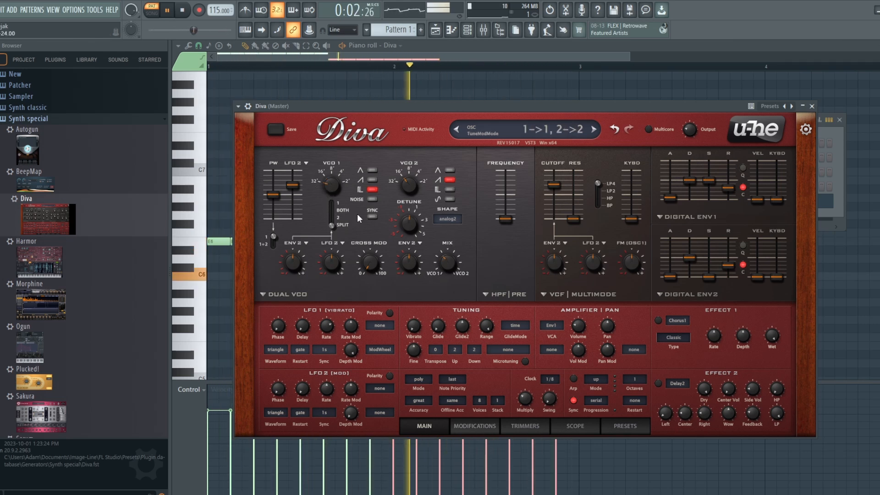
left_click_drag(409, 208, 452, 258)
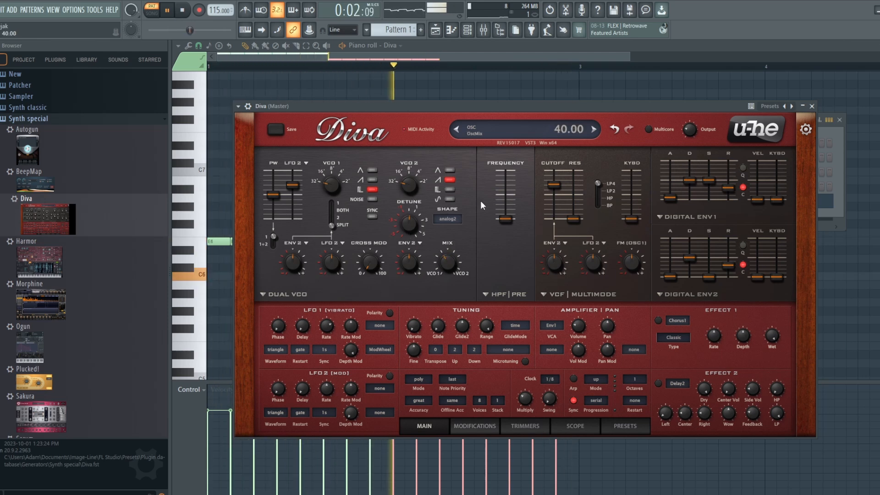
left_click_drag(553, 184, 554, 185)
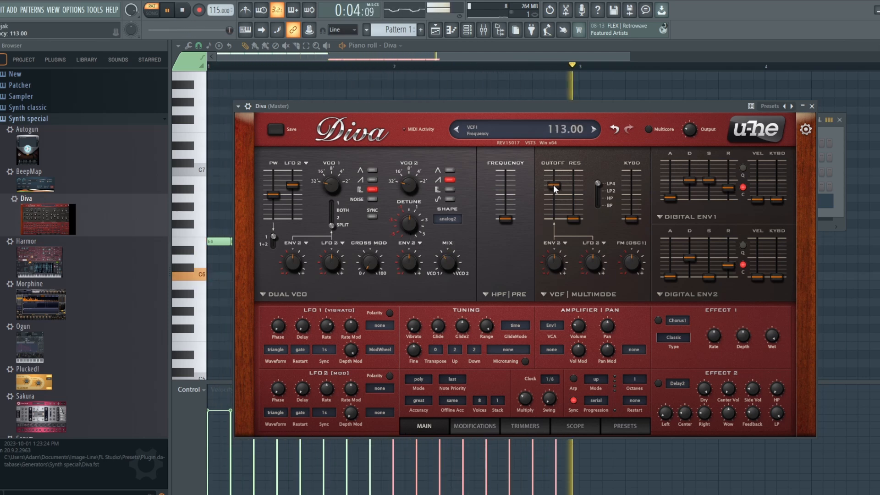
- Limit Diva to 4 voices and stop the pattern playback
left_click(480, 403)
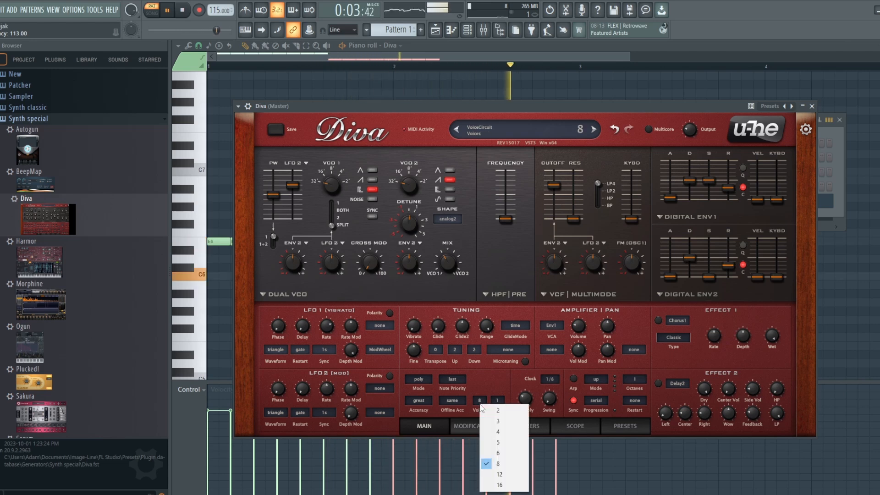
left_click(496, 431)
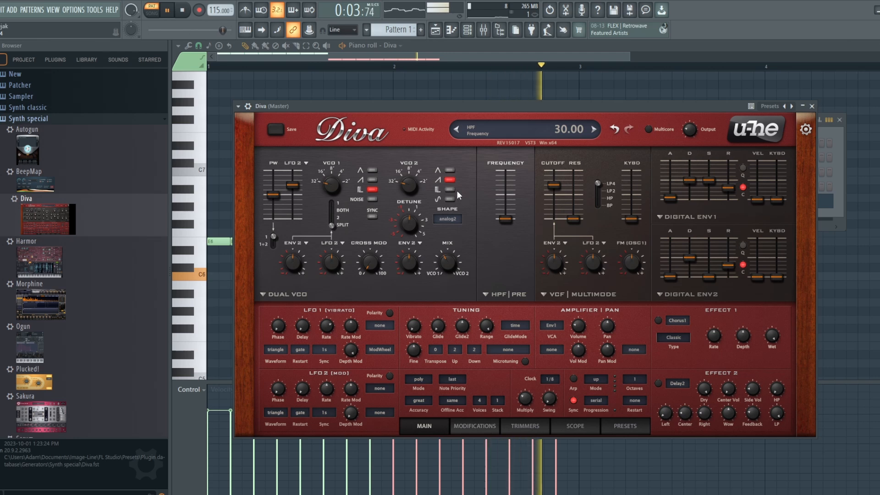
left_click(183, 11)
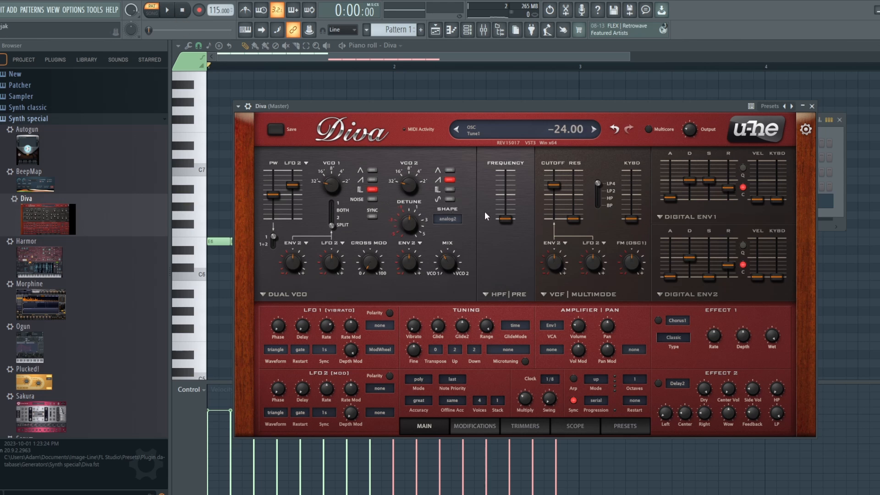
- Compare VCO 2 with and without its pulse waveform during playback, leaving pulse enabled alongside sawtooth
left_click(168, 10)
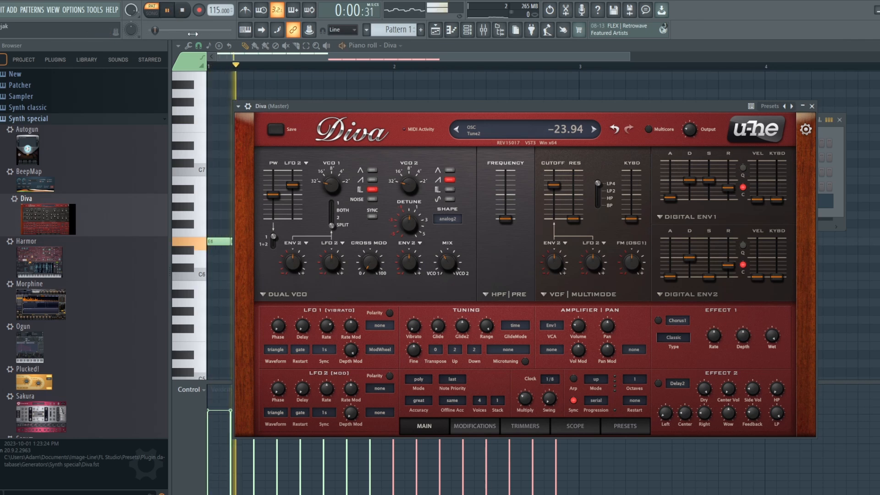
left_click(450, 190)
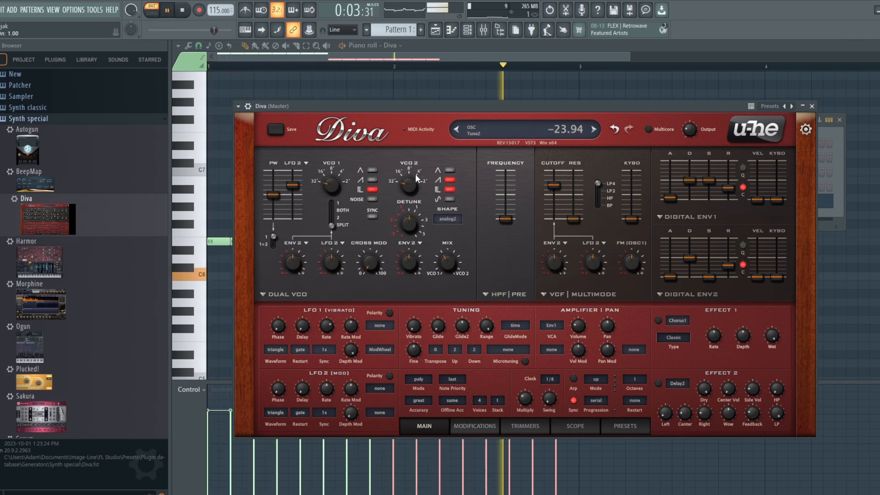
left_click(450, 190)
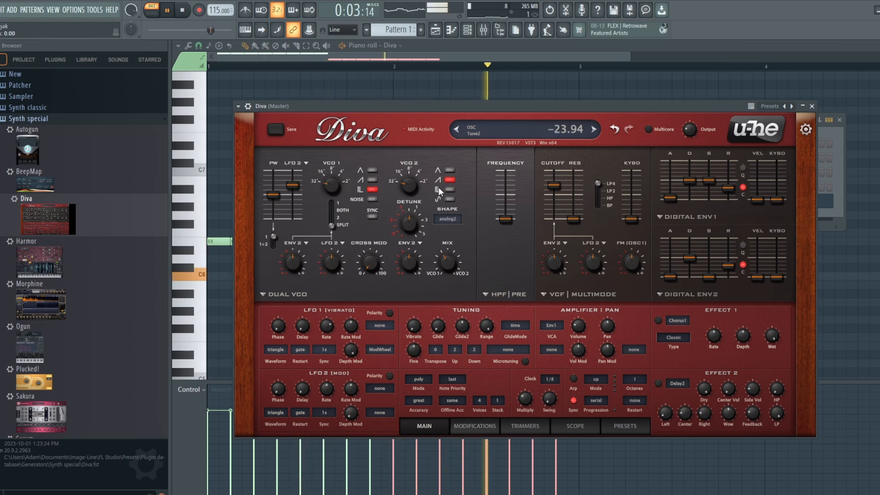
left_click(451, 189)
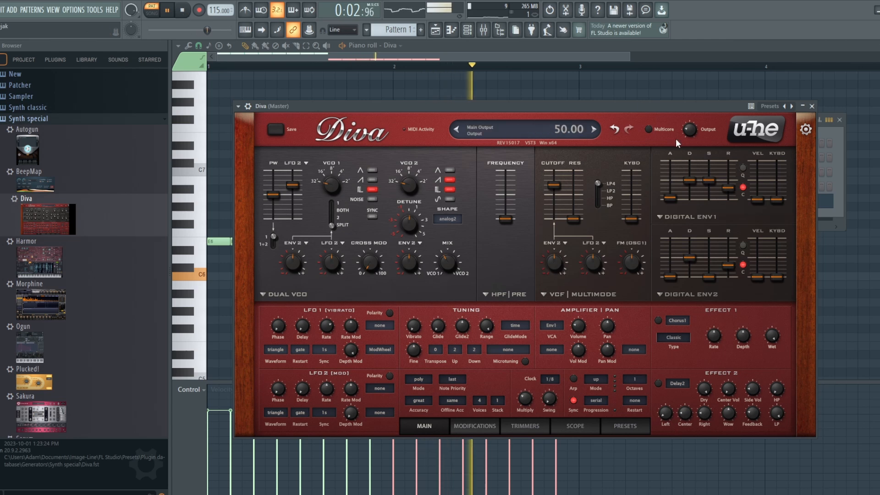
left_click(185, 12)
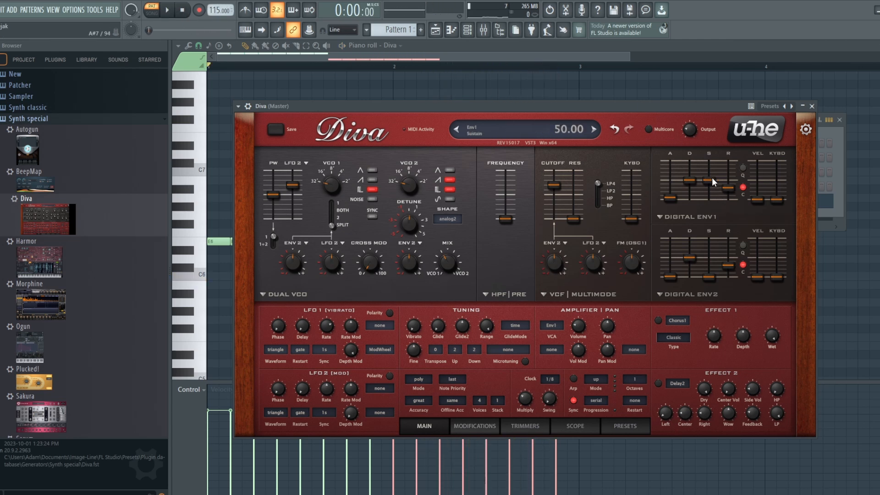
- Compare envelope 1's sustain at minimum and at 100 while the pattern plays, leaving it at minimum
left_click_drag(711, 183, 710, 208)
left_click(169, 10)
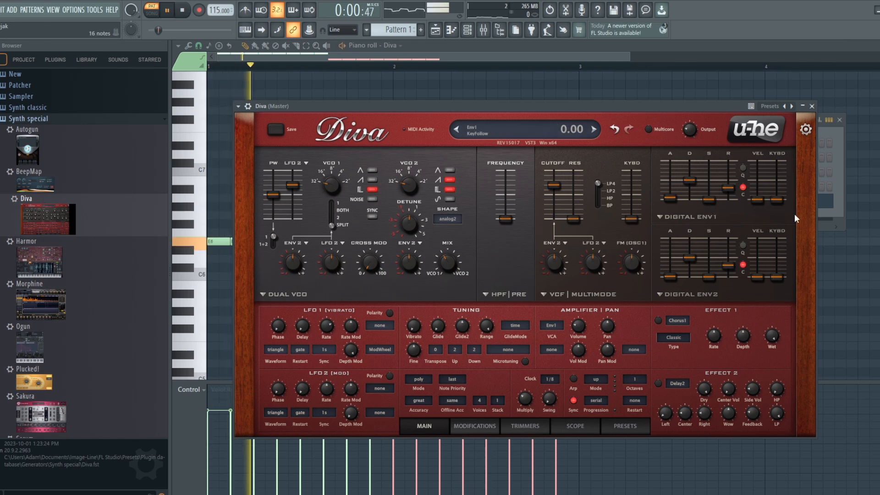
left_click_drag(707, 201, 708, 154)
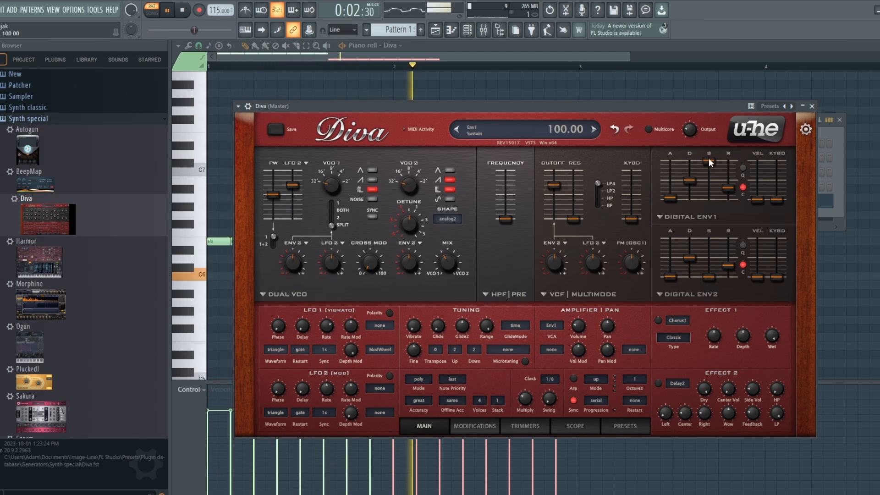
left_click_drag(708, 160, 713, 202)
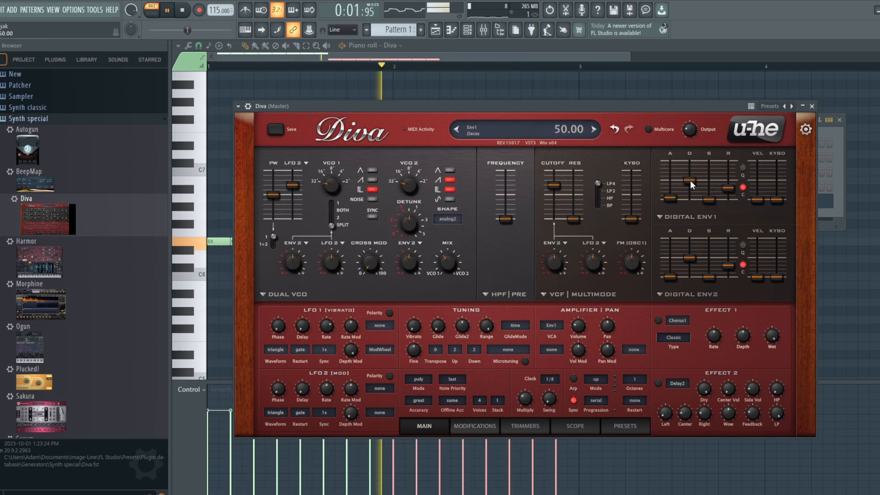
- Audition shorter envelope 1 decays of 21 and 35 while the pattern plays, leaving the decay at 53
left_click_drag(691, 180, 690, 194)
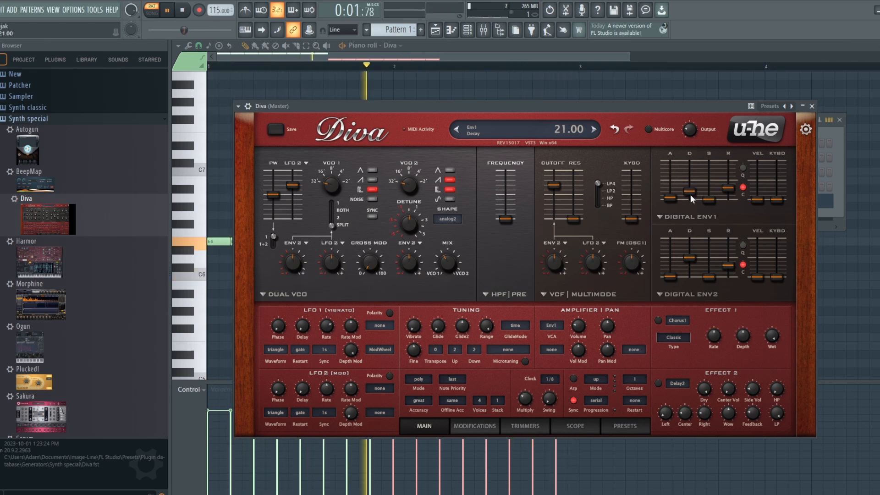
left_click_drag(691, 194, 689, 188)
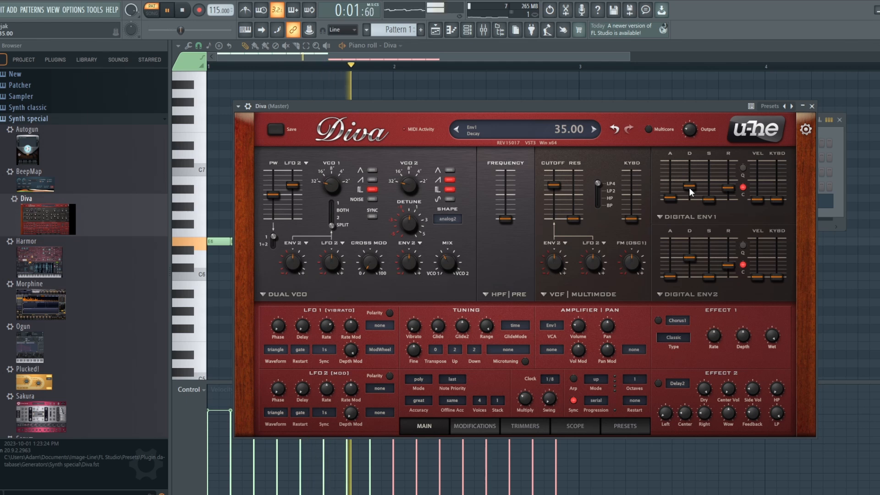
left_click_drag(689, 188, 689, 178)
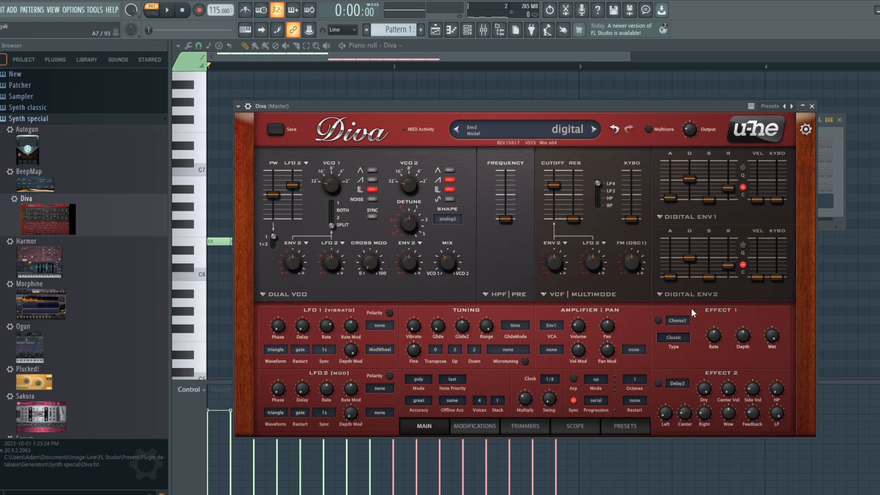
- Set the VCF cutoff to 60 during playback and try Env 2 filter modulation depths of 70 and 44
left_click(168, 11)
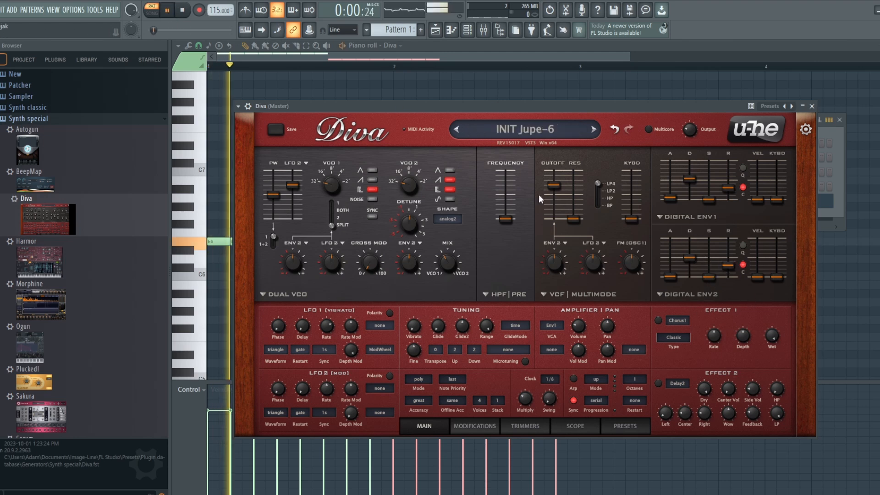
mouse_move(554, 183)
left_click_drag(557, 183, 559, 208)
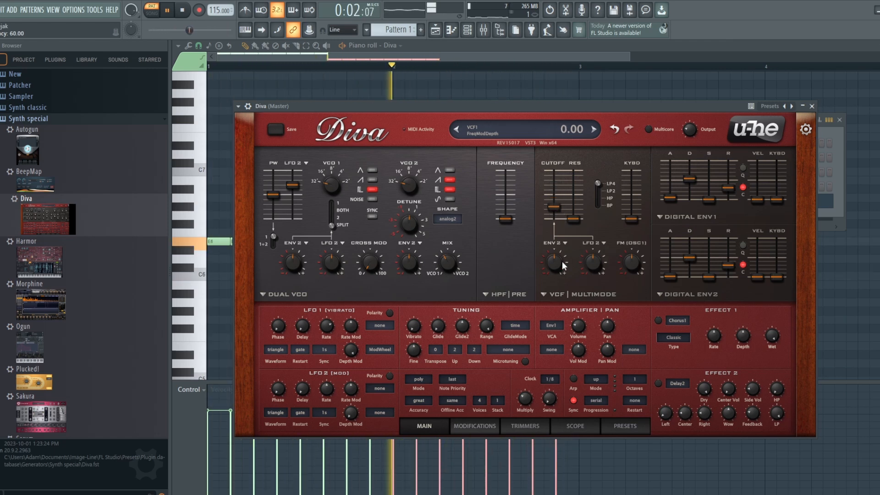
left_click_drag(562, 261, 561, 243)
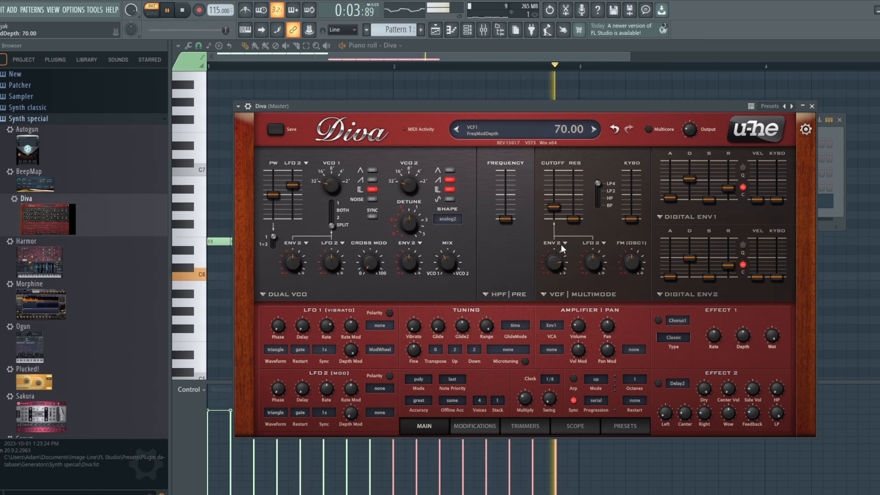
mouse_move(554, 260)
left_mouse_down()
mouse_move(557, 272)
mouse_move(557, 249)
mouse_move(557, 281)
mouse_move(555, 268)
left_mouse_up()
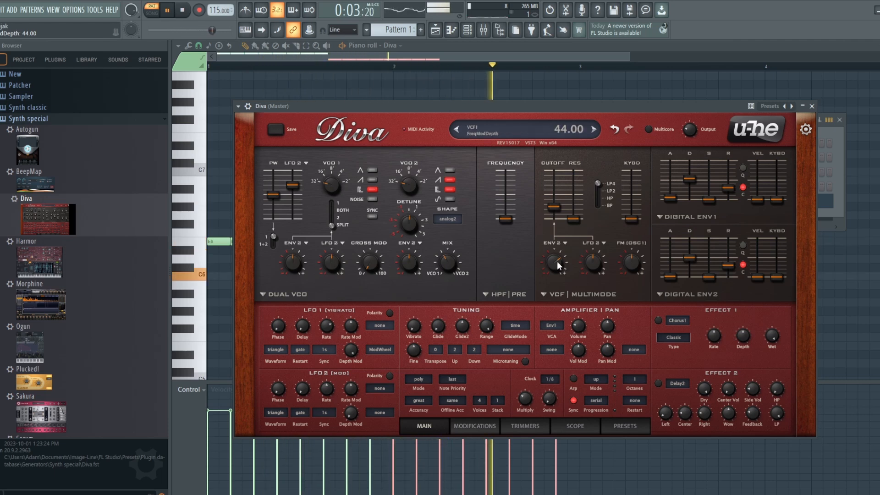
left_click_drag(557, 261, 553, 259)
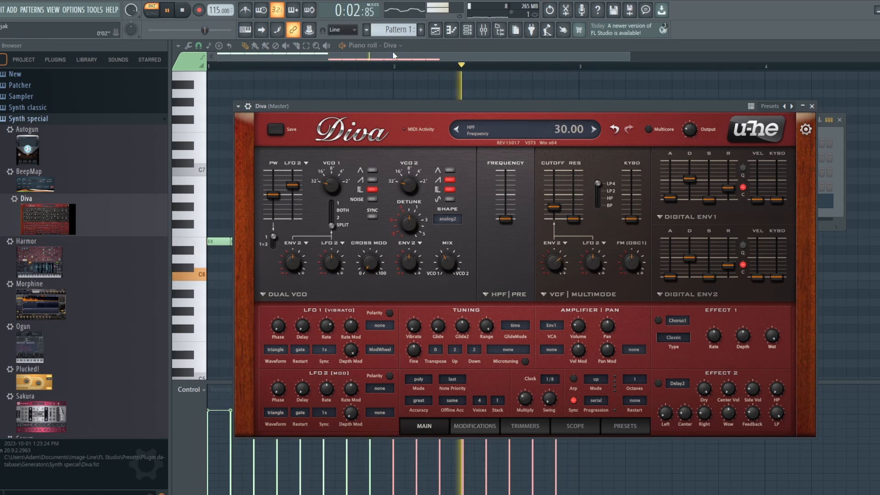
- Fill the gaps between the E6 and C6 notes with copies, play the pattern, and reopen Diva
left_click(182, 10)
left_click(512, 60)
mouse_move(613, 315)
left_mouse_down()
mouse_move(207, 229)
mouse_move(224, 242)
left_mouse_up()
key("space")
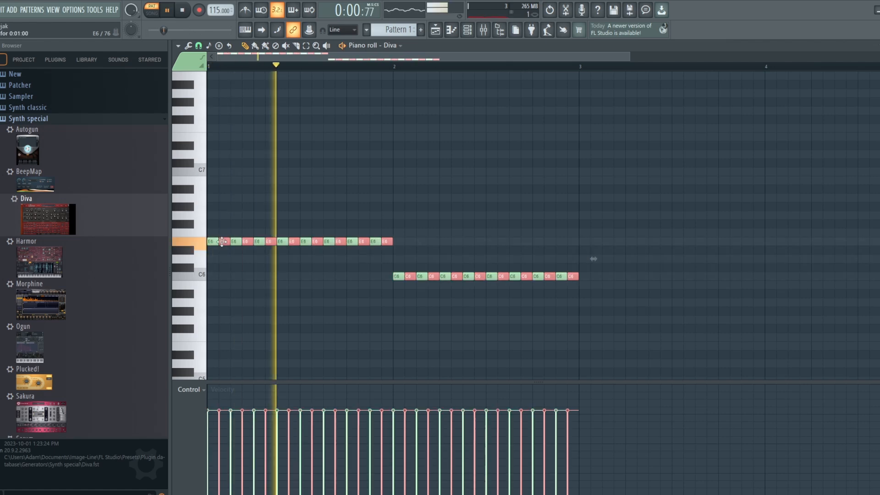
left_click(469, 33)
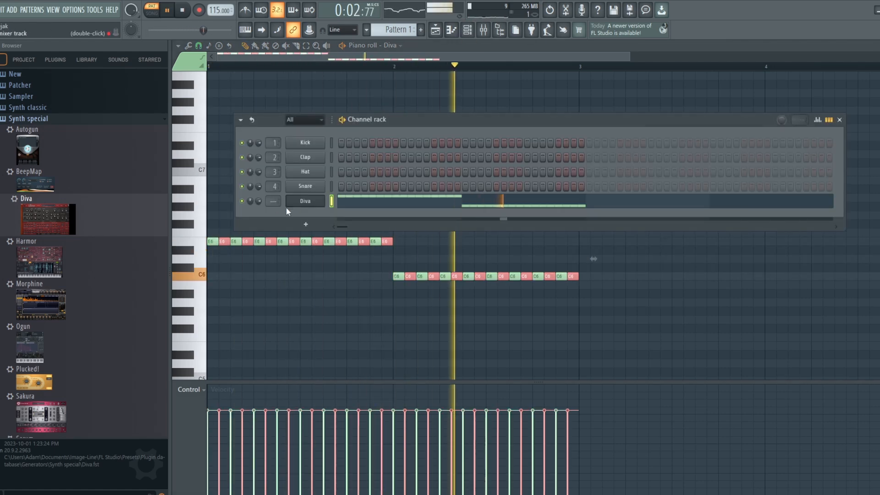
left_click(304, 202)
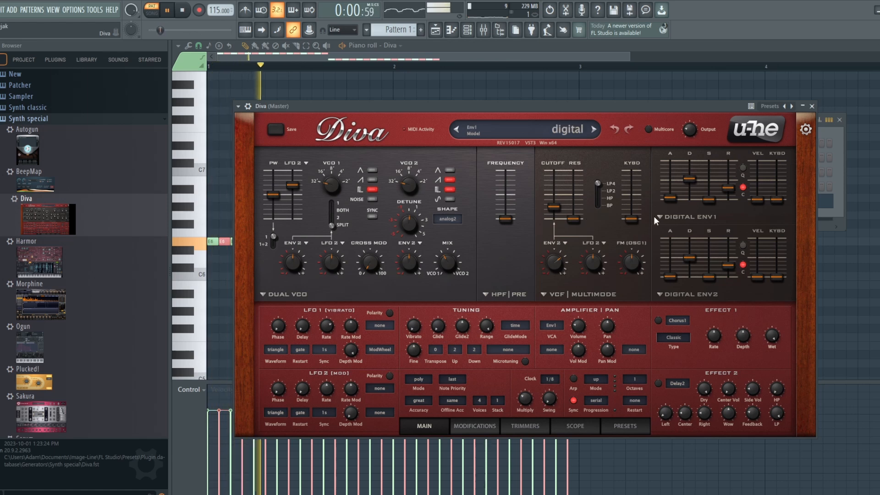
- Set the filter's Env 2 depth to 52 during playback, and raise the decay to 68 on envelope 1 and 69 on envelope 2
left_click(184, 12)
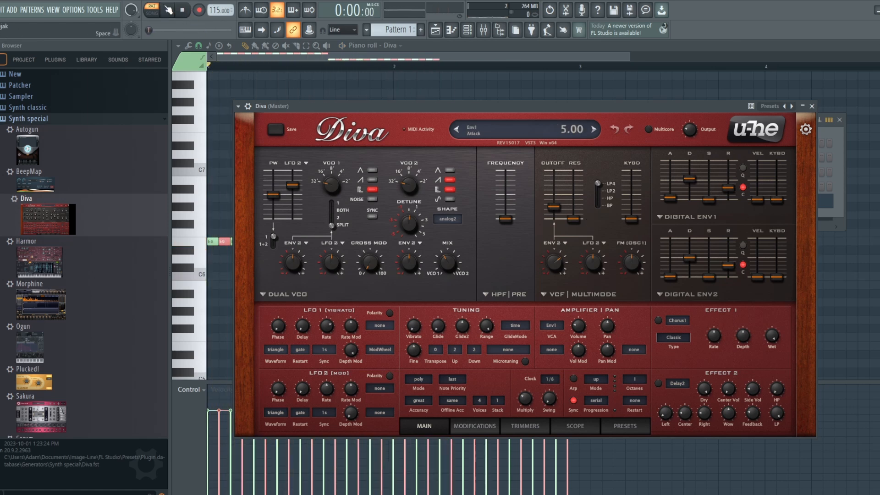
left_click(168, 10)
mouse_move(557, 259)
left_mouse_down()
mouse_move(556, 249)
mouse_move(558, 259)
left_mouse_up()
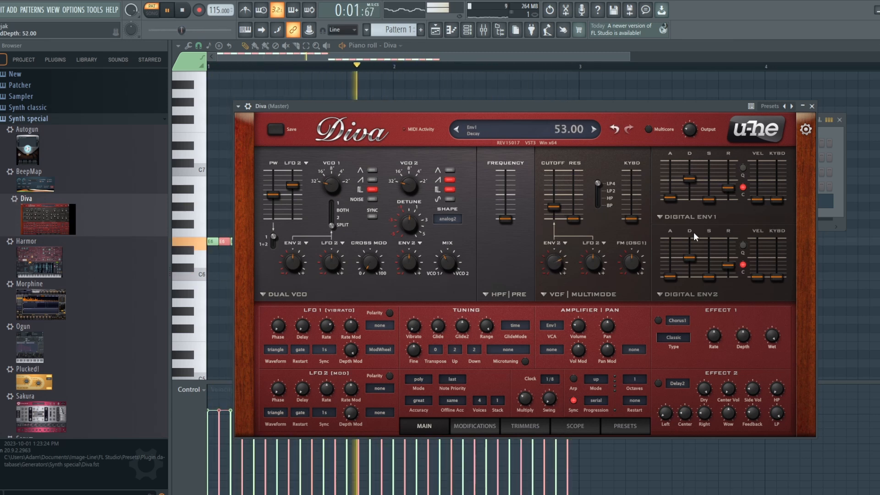
left_click_drag(694, 260, 694, 258)
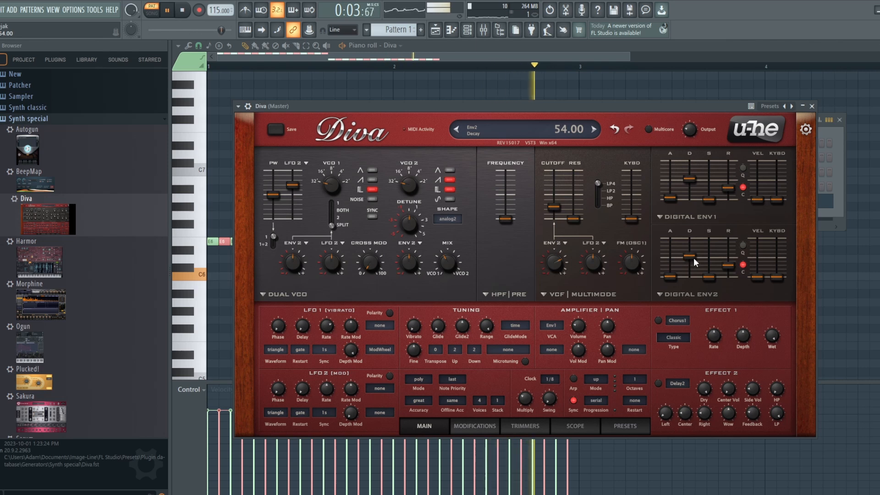
left_click_drag(690, 178, 691, 172)
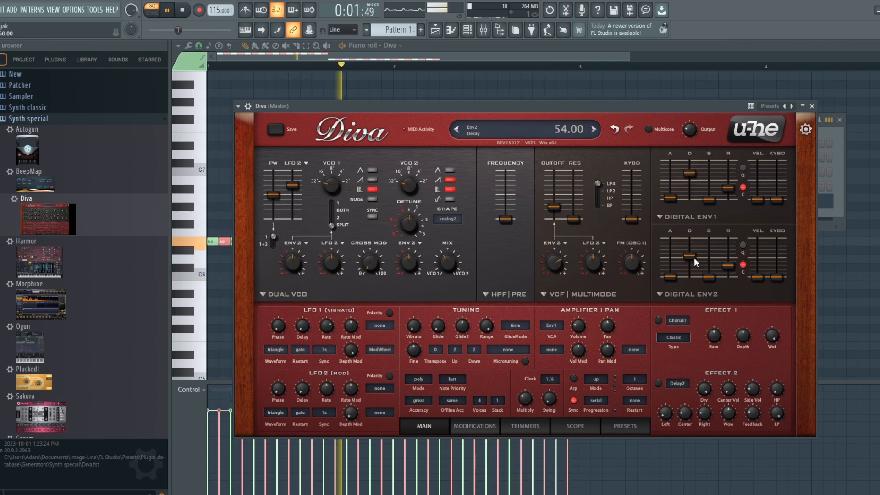
left_click_drag(688, 255, 689, 250)
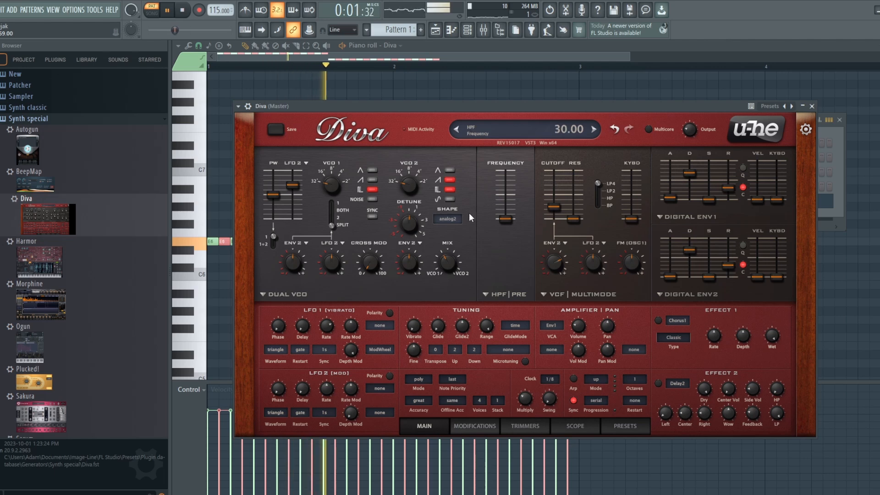
- Set the oscillator mix to 68.5 and shorten the decays to 60 on envelope 1 and 42 on envelope 2
left_click_drag(445, 265, 445, 234)
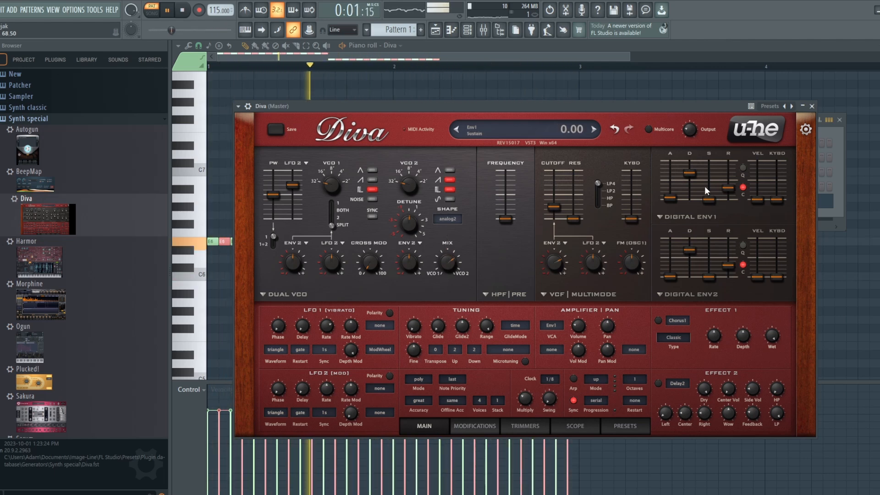
left_click_drag(690, 177, 690, 180)
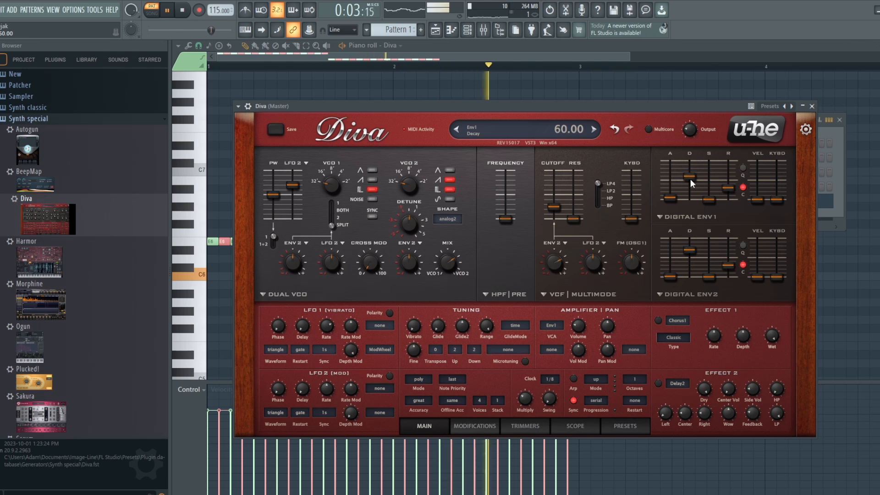
left_click_drag(693, 253, 693, 266)
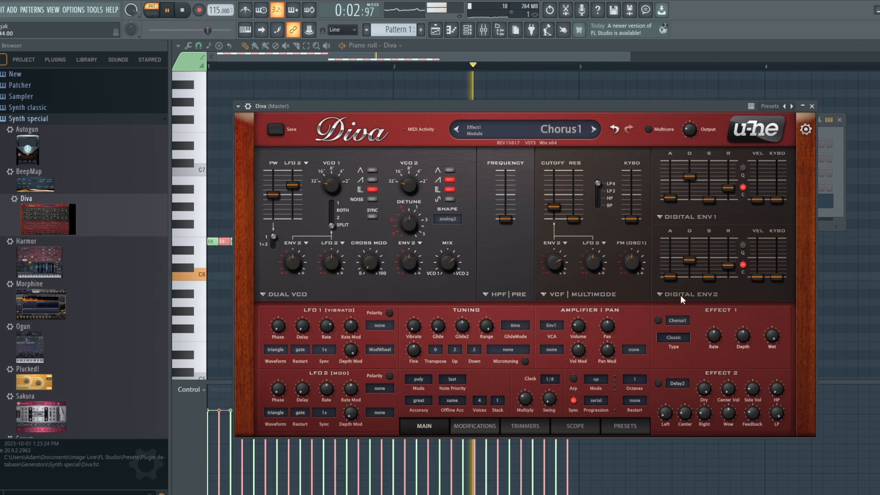
left_click_drag(691, 257, 692, 261)
- Transpose all pattern notes down one octave to E5 and C5, and bring Diva back up
left_click(505, 56)
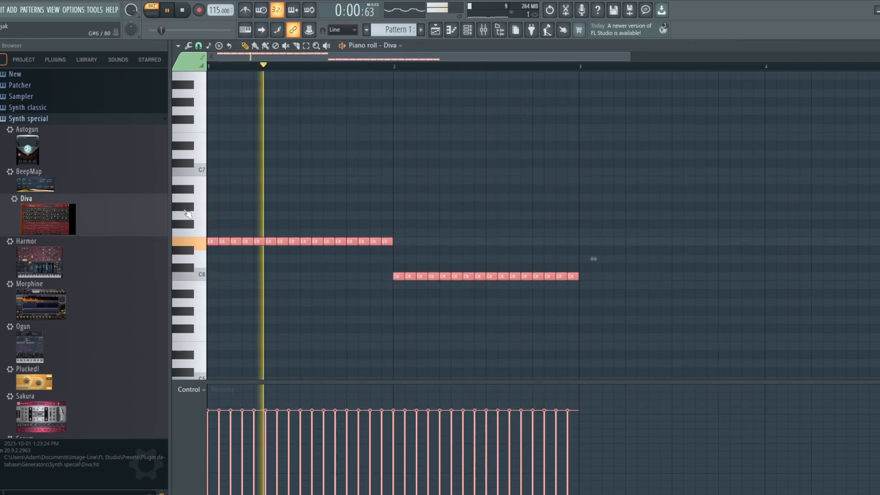
key("ctrl+Down")
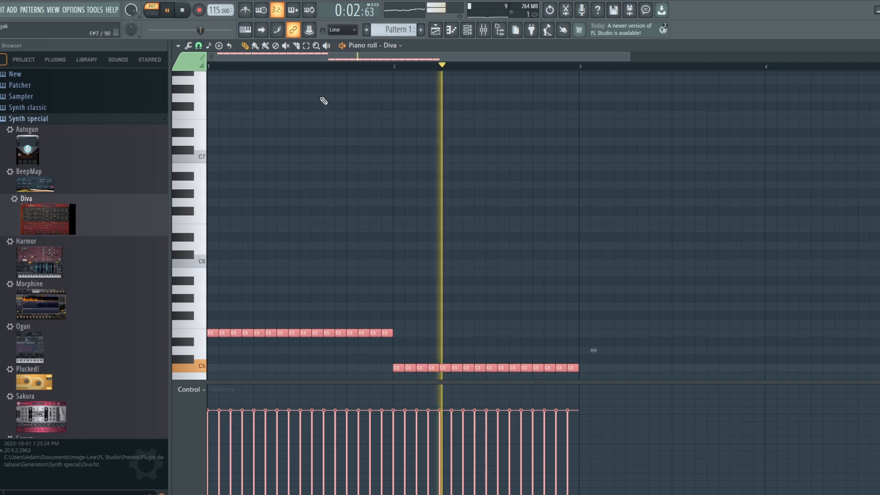
left_click(467, 29)
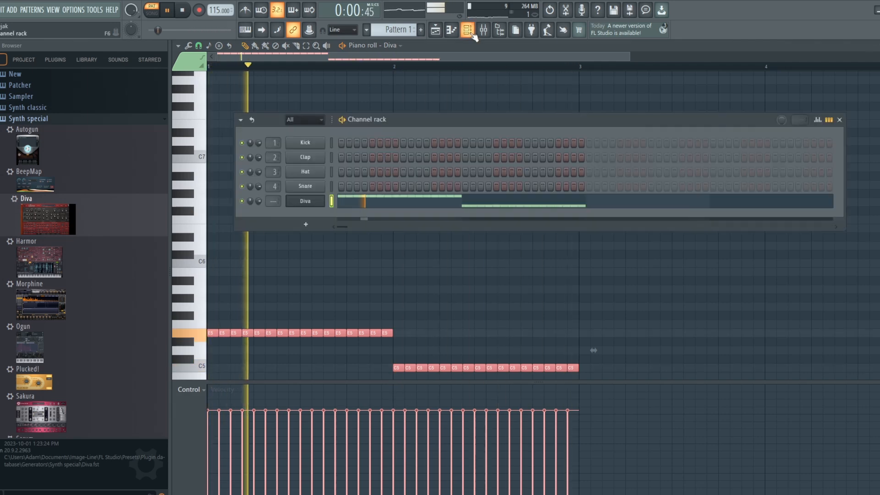
left_click(306, 201)
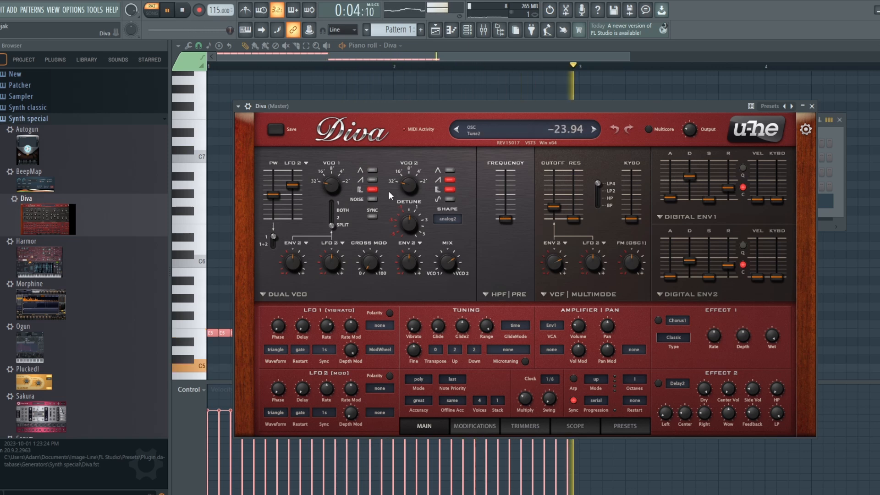
- Audition the pattern one octave lower at E4 and C4, and move it back up to E5 and C5
left_click(524, 56)
scroll(578, 155, "down", 3)
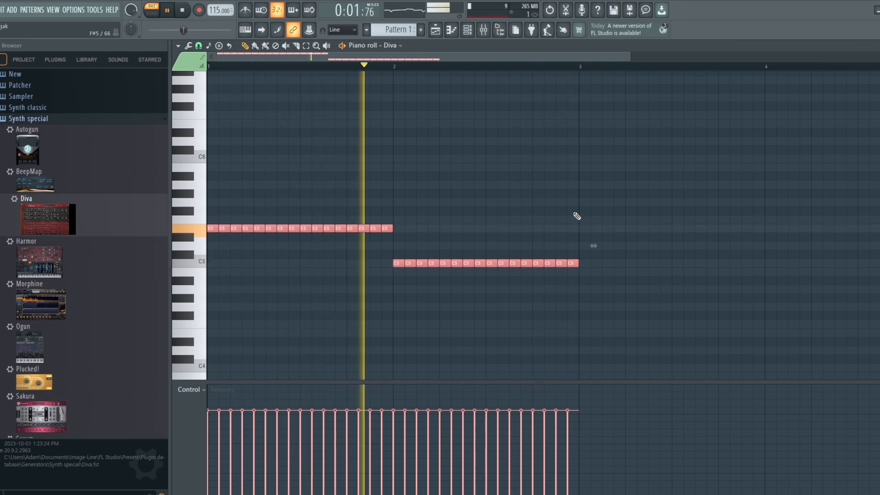
key("ctrl+Down")
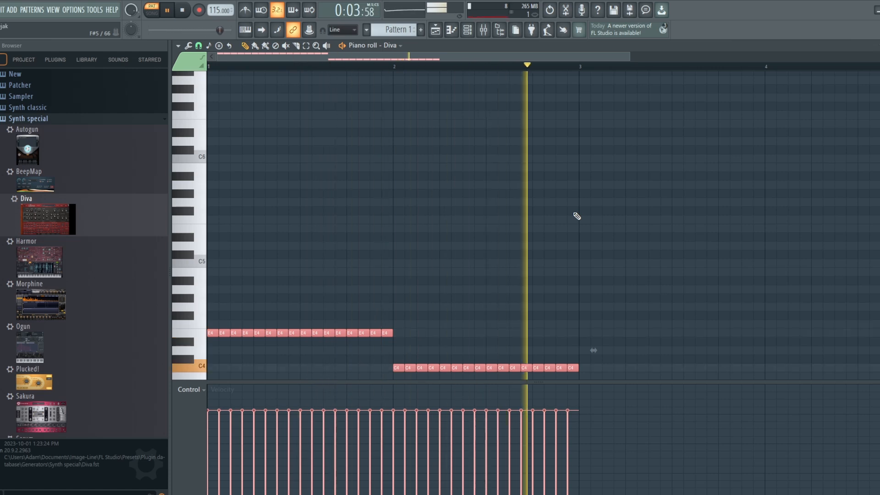
key("ctrl+Up")
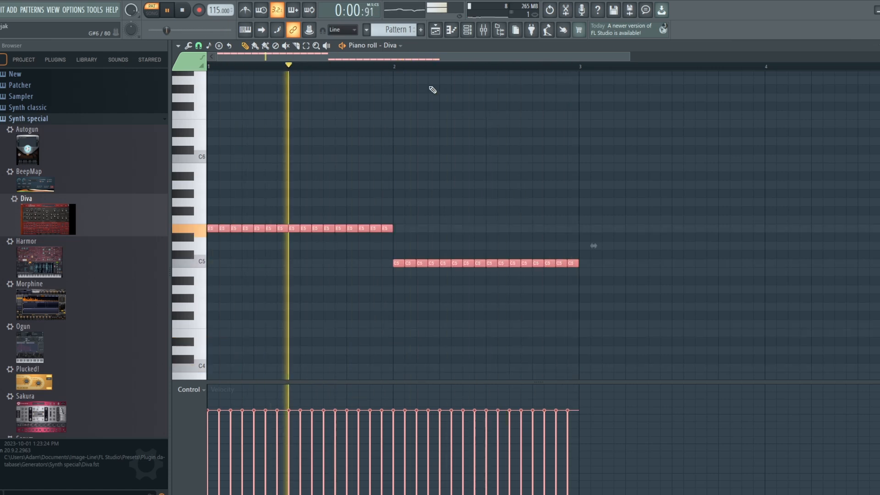
- Reopen Diva and enable Chorus1 in Effect 1 with the wet amount at 49
left_click(467, 30)
left_click(305, 201)
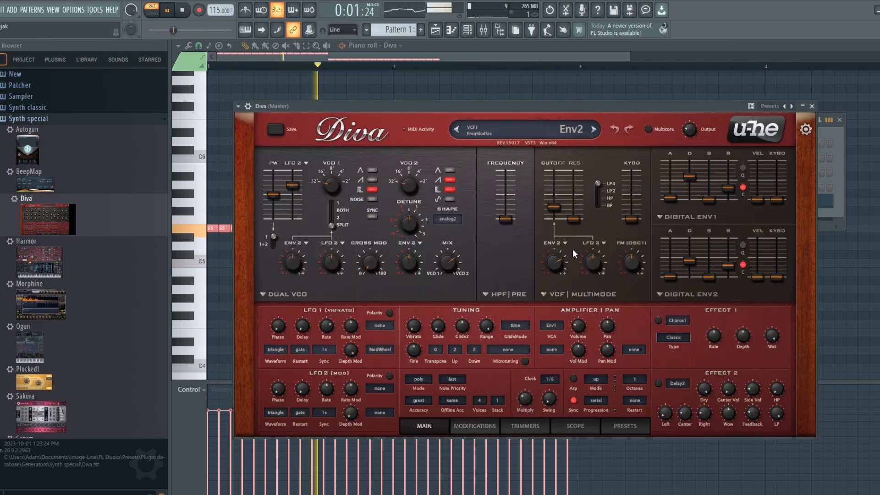
left_click(658, 321)
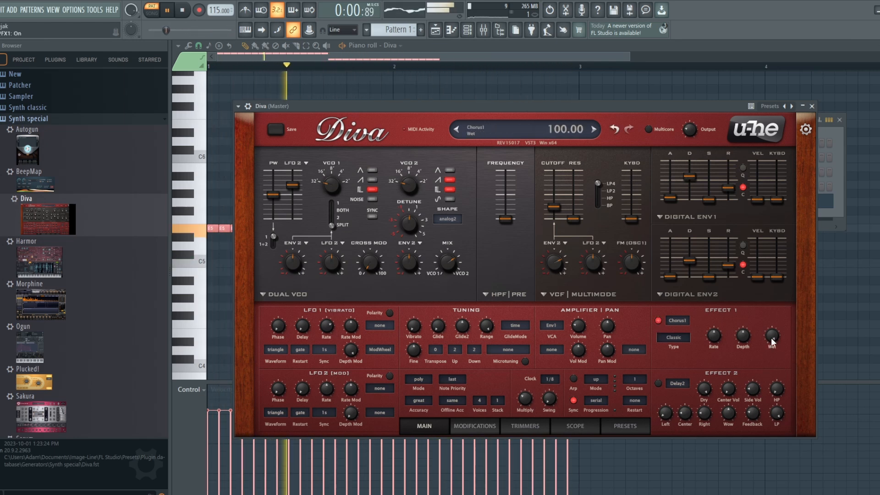
left_click_drag(773, 338, 774, 353)
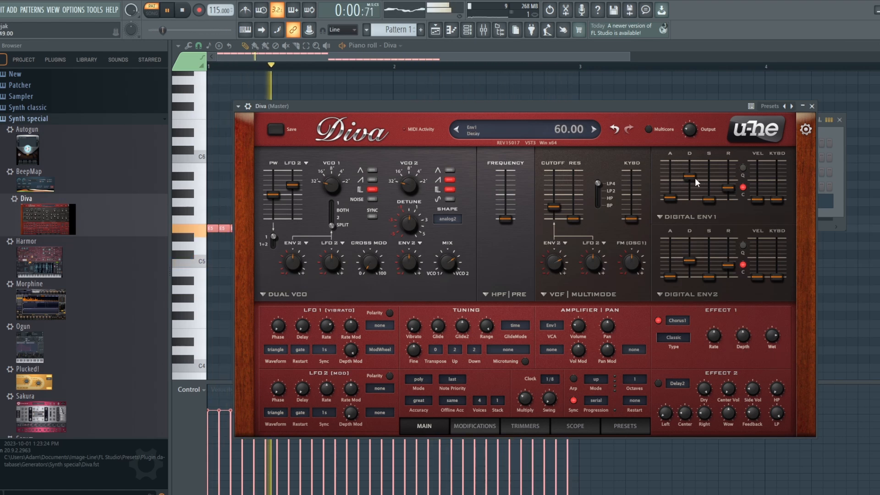
- Shorten envelope 1's decay slightly and try envelope 2's decay at 34, leaving it at 41
left_click_drag(689, 179, 690, 183)
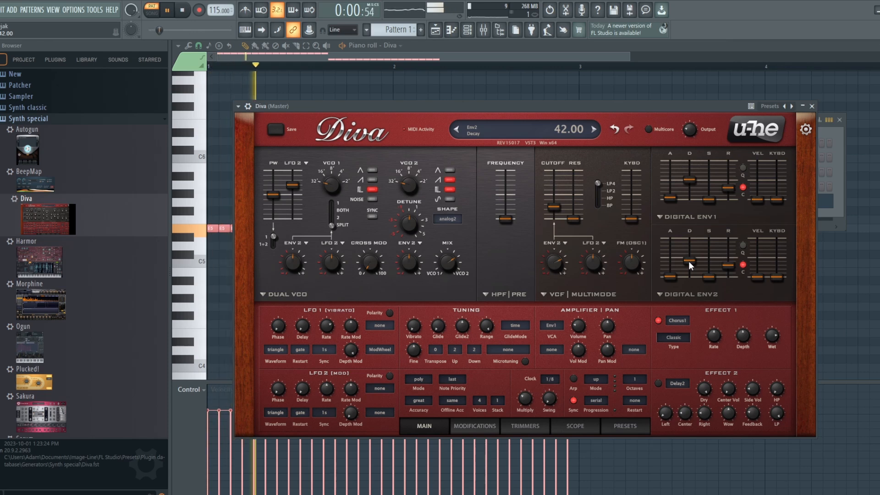
left_click_drag(688, 261, 688, 265)
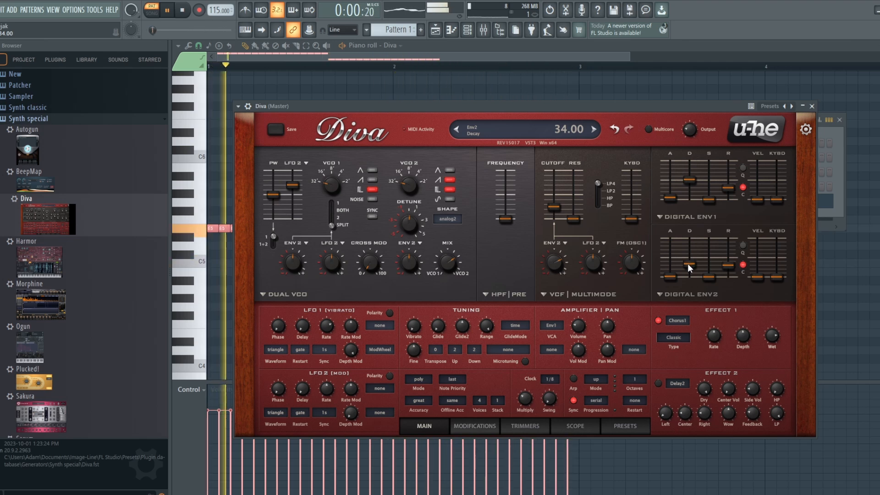
scroll(687, 263, "up", 1)
left_click_drag(688, 263, 687, 260)
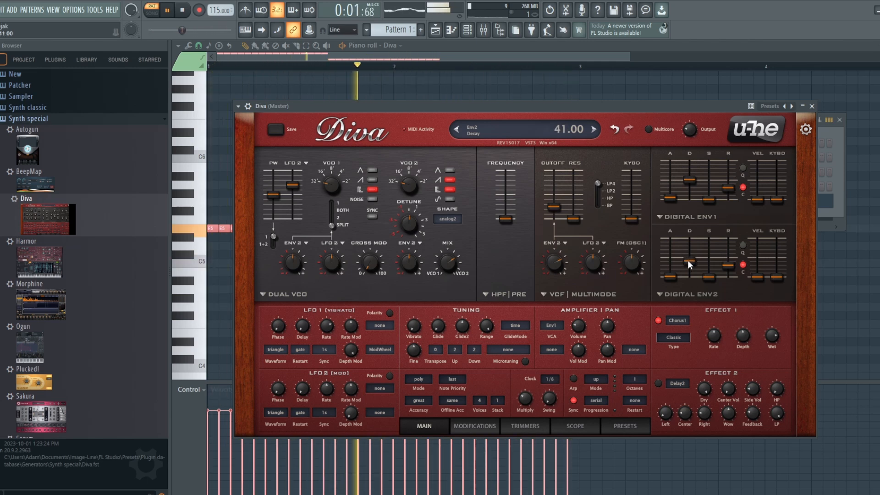
- Lengthen envelope 1's decay slightly, set envelope 2's decay to 47, and set the filter's Env 2 depth to 46
left_click_drag(687, 177, 687, 175)
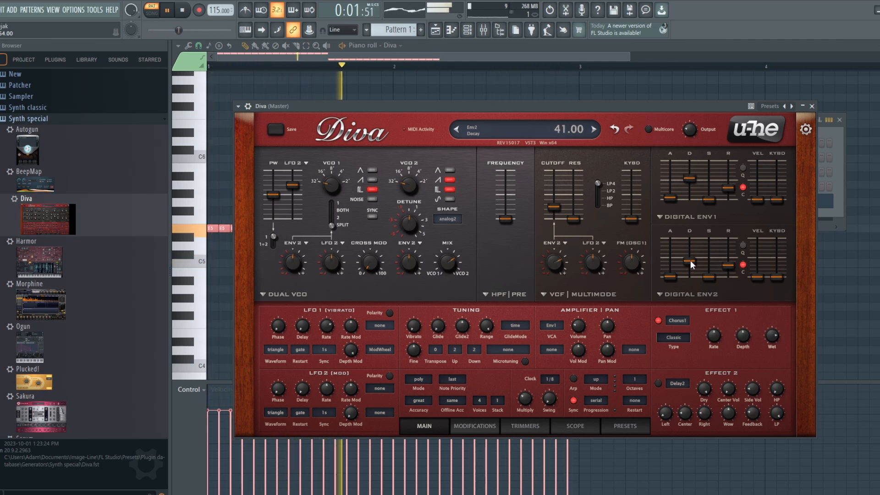
left_click_drag(691, 257, 691, 257)
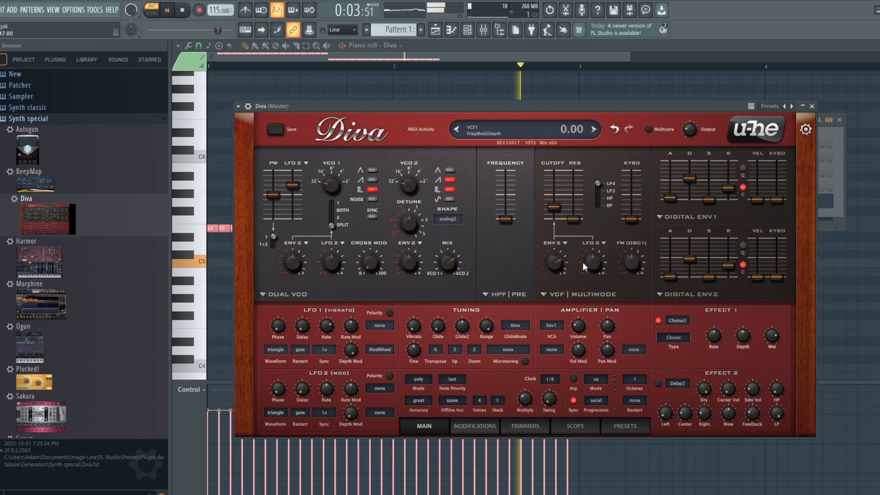
left_click_drag(554, 262, 554, 263)
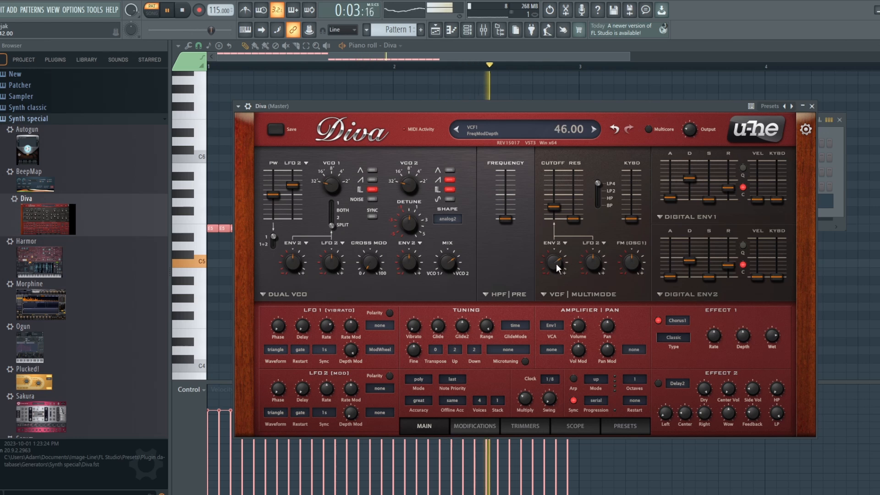
- Set the filter's Env 2 depth to 50 and compare the LP2 filter mode, ending on LP4
mouse_move(556, 263)
left_mouse_down()
mouse_move(554, 254)
mouse_move(553, 262)
left_mouse_up()
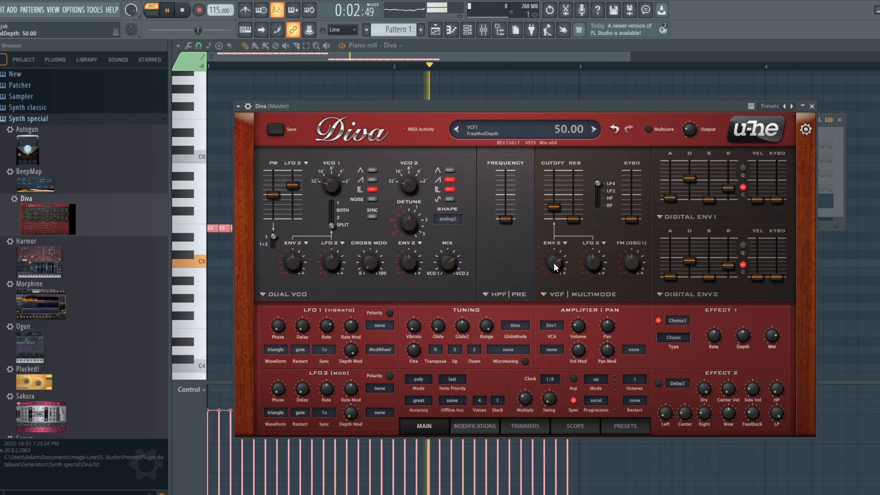
left_click(598, 188)
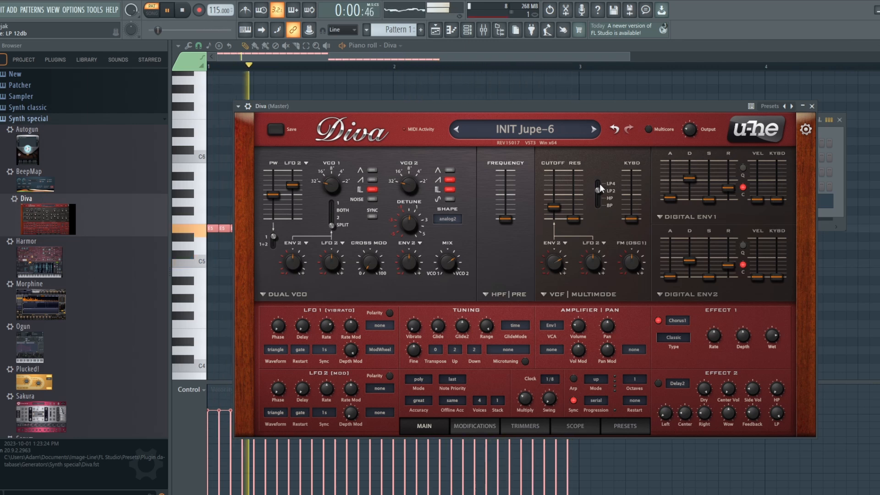
left_click(599, 183)
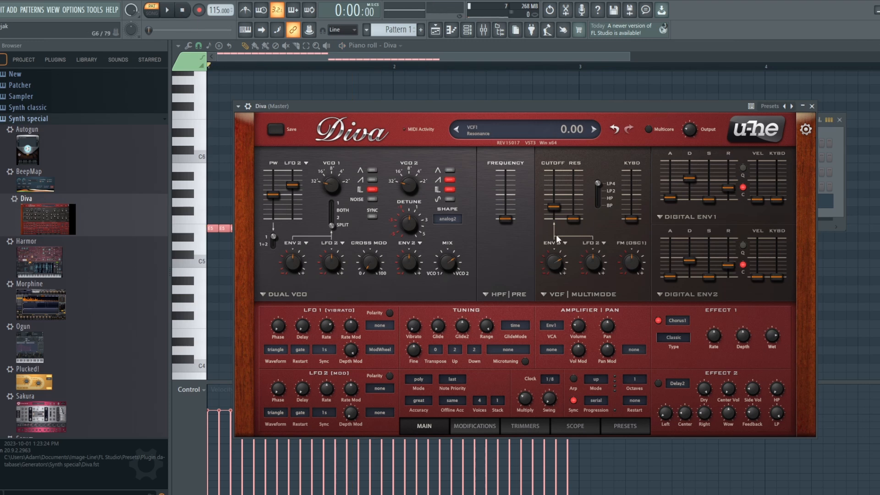
- Switch VCO 2 to the sine waveform only, restart playback and set the oscillator mix to about 70
left_click(451, 199)
left_click(448, 189)
left_click(168, 11)
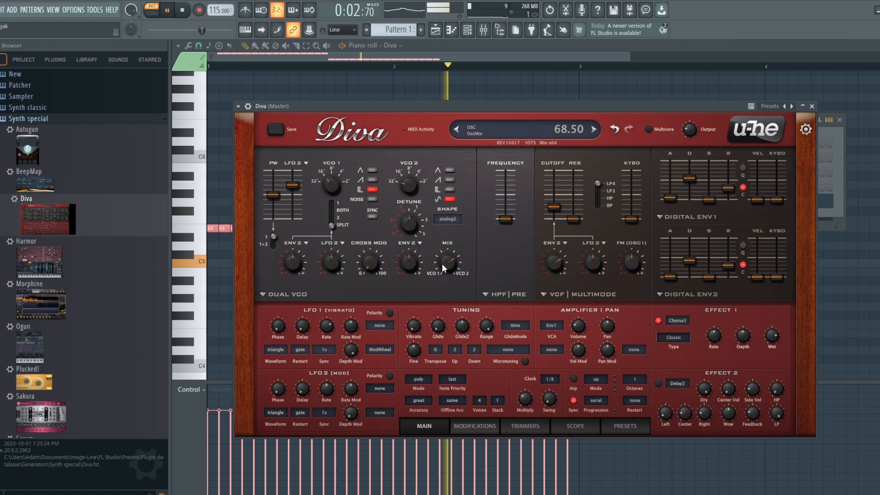
mouse_move(451, 262)
left_mouse_down()
mouse_move(444, 200)
mouse_move(447, 260)
left_mouse_up()
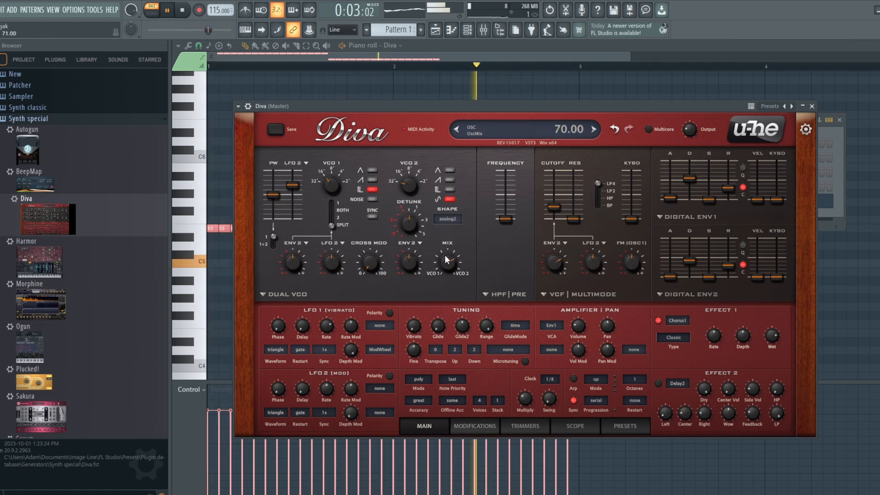
- Add the sawtooth waveform to VCO 1 and lower the oscillator mix to about 55
left_click(373, 179)
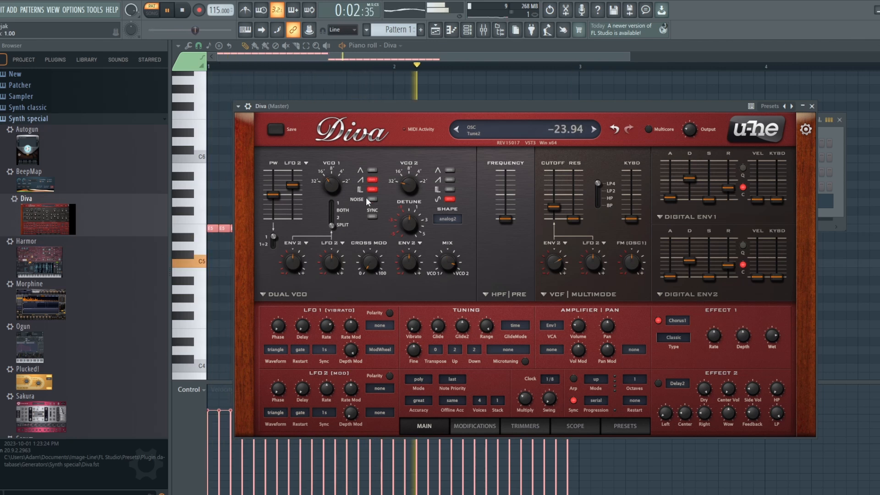
left_click_drag(450, 258, 450, 277)
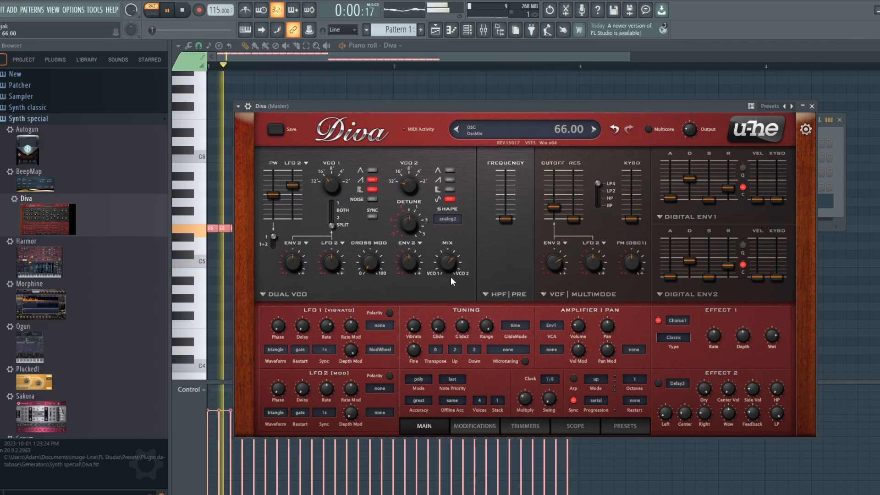
left_click_drag(328, 190, 328, 218)
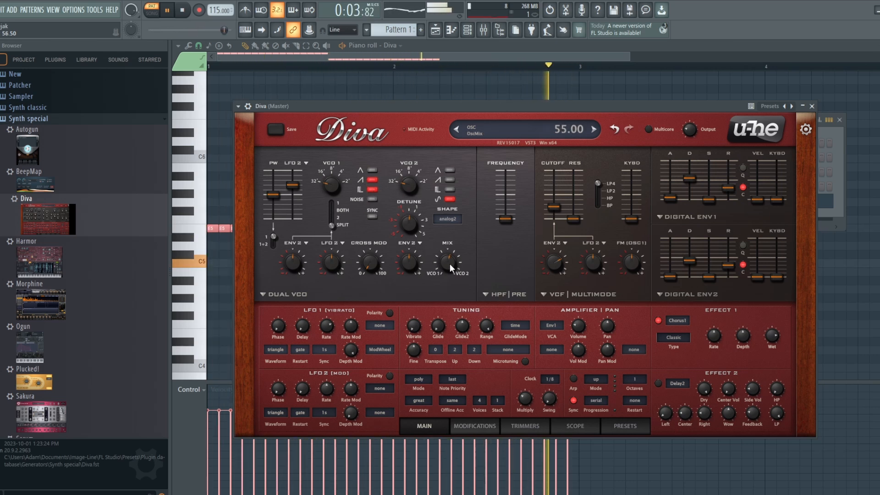
left_click_drag(450, 265, 450, 273)
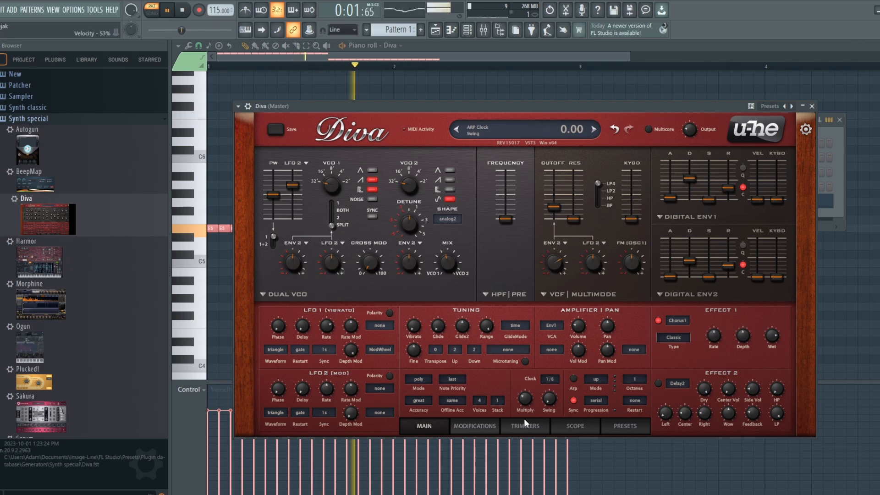
- Set the voice count to 8 and the voice stack to 4
left_click(488, 400)
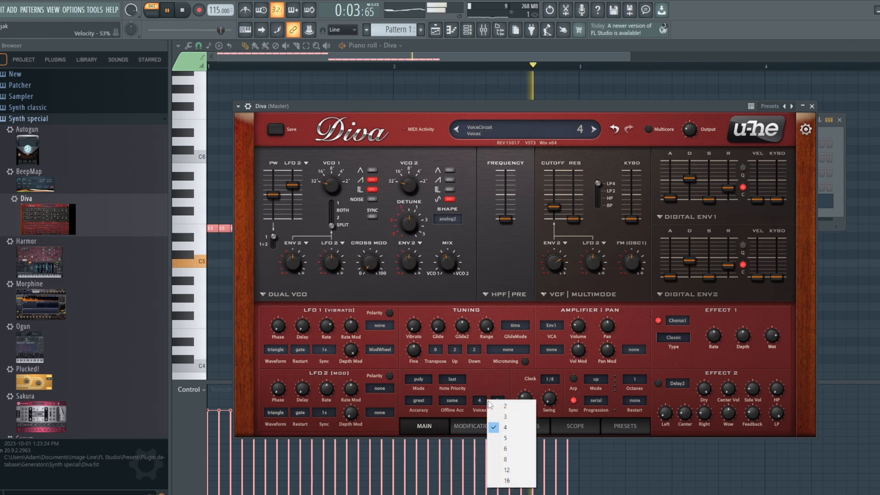
left_click(506, 459)
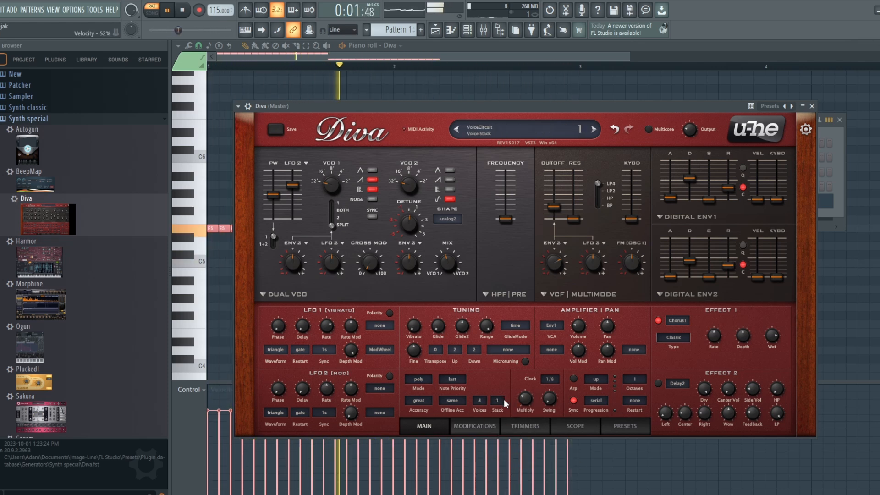
left_click(500, 400)
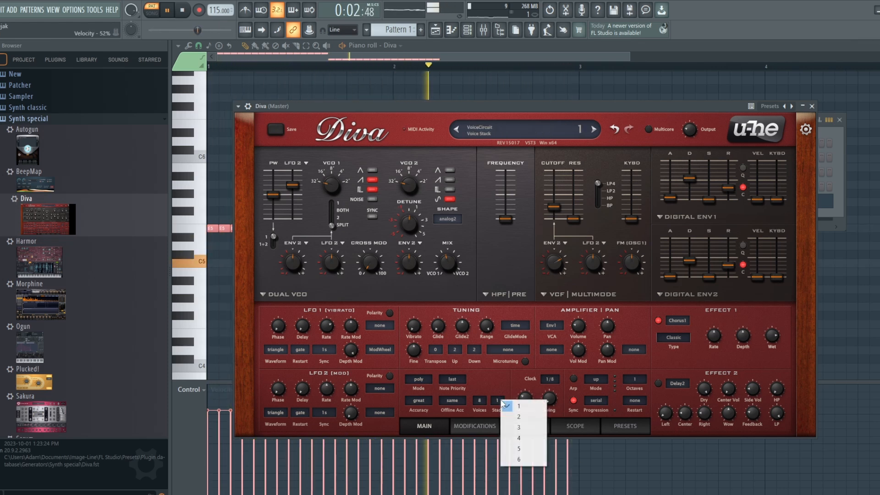
left_click(527, 437)
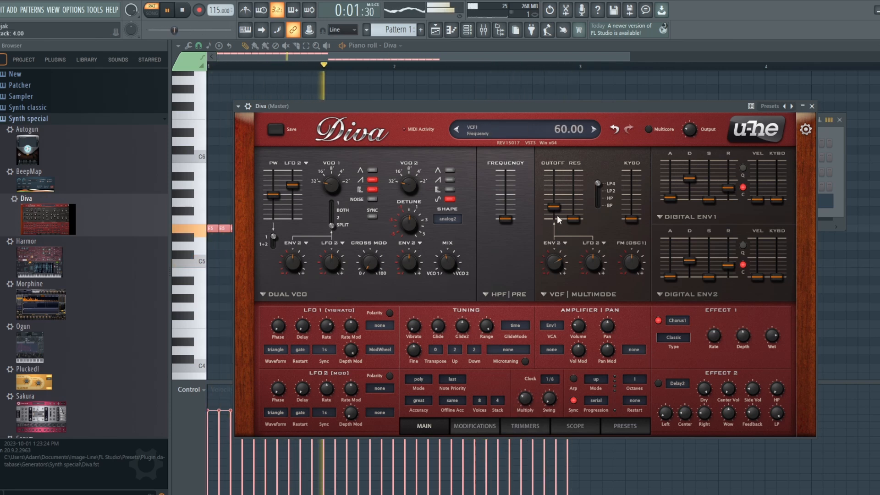
- Set the main output to 44 and check the available Chorus1 types, leaving it on Classic
left_click_drag(686, 134, 689, 133)
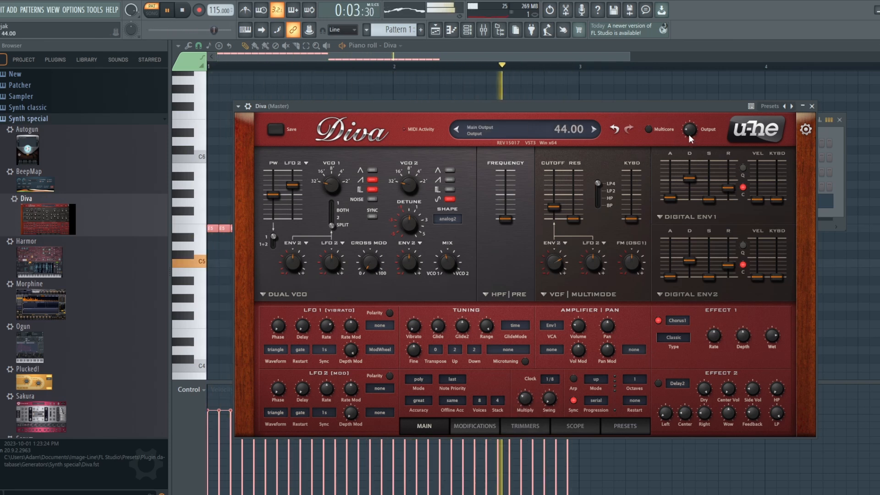
left_click(680, 339)
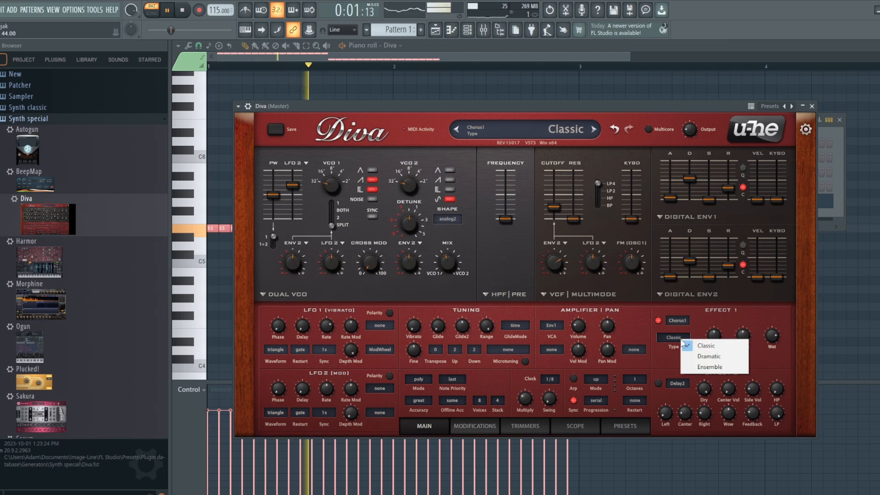
left_click(713, 306)
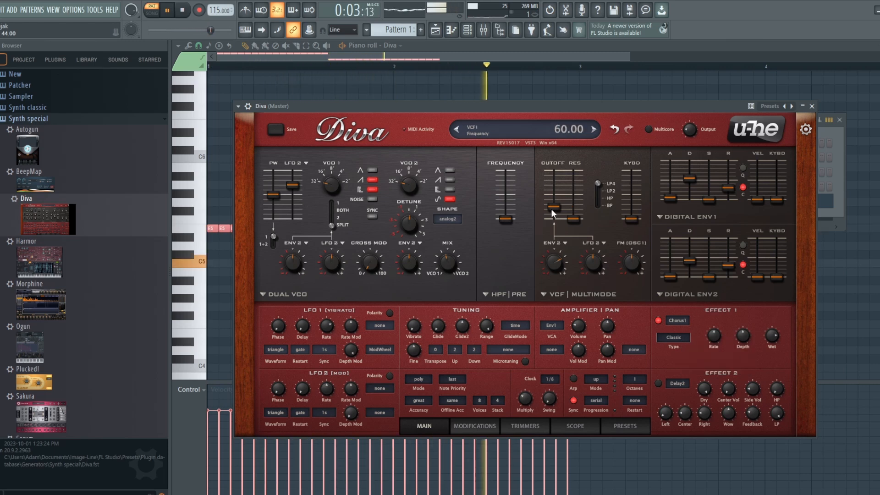
- Lower the filter cutoff to 47, trying 42 first, and shorten envelope 1's decay to 49
left_click_drag(551, 209, 552, 218)
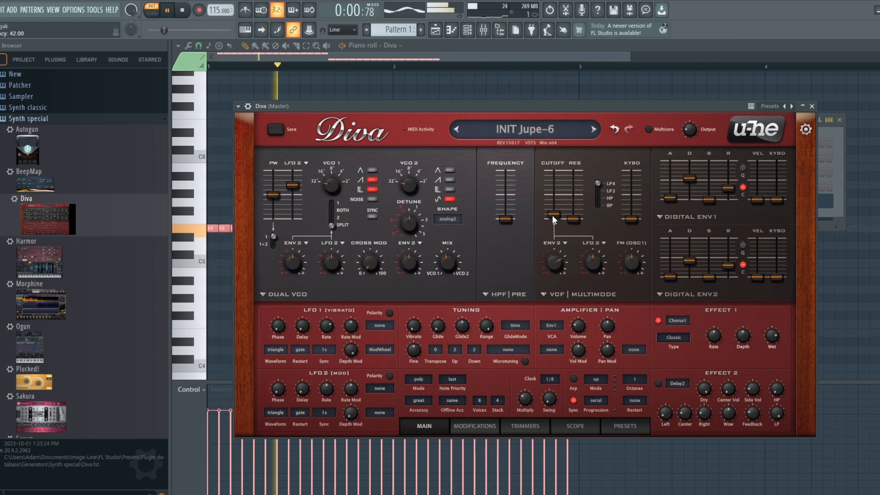
mouse_move(687, 177)
left_mouse_down()
mouse_move(687, 186)
mouse_move(694, 181)
left_mouse_up()
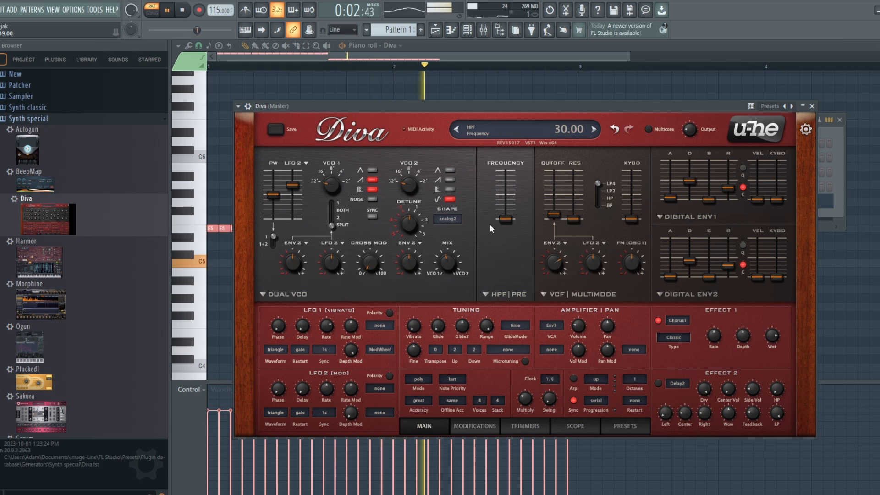
left_click_drag(557, 215, 557, 213)
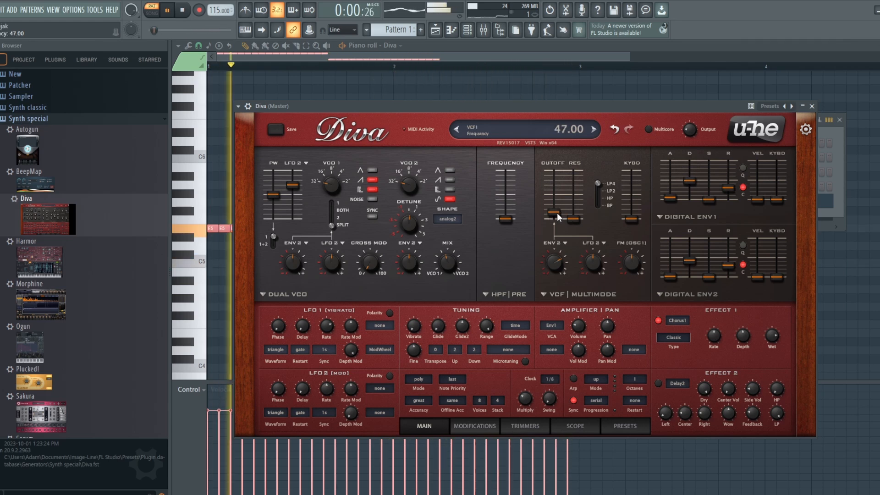
- Reduce the filter's Env 2 depth slightly, raise the cutoff to 72 and stop playback
left_click_drag(554, 262, 555, 265)
left_click_drag(555, 216, 555, 199)
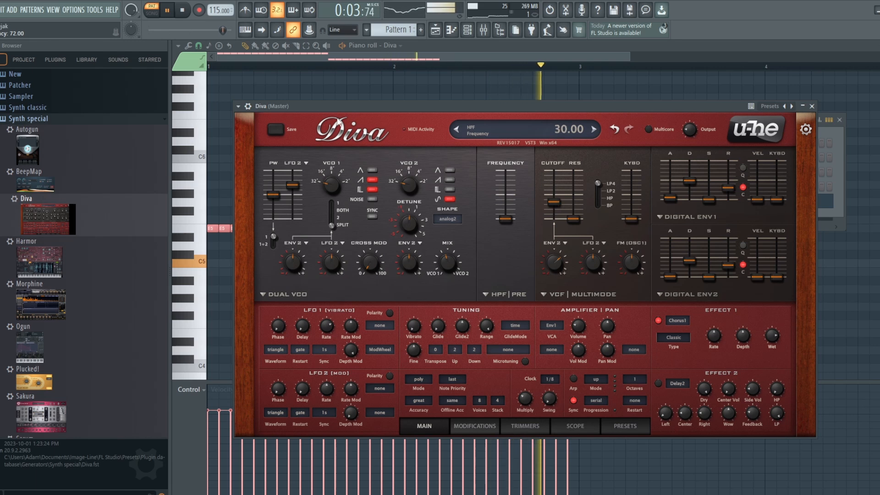
left_click(184, 13)
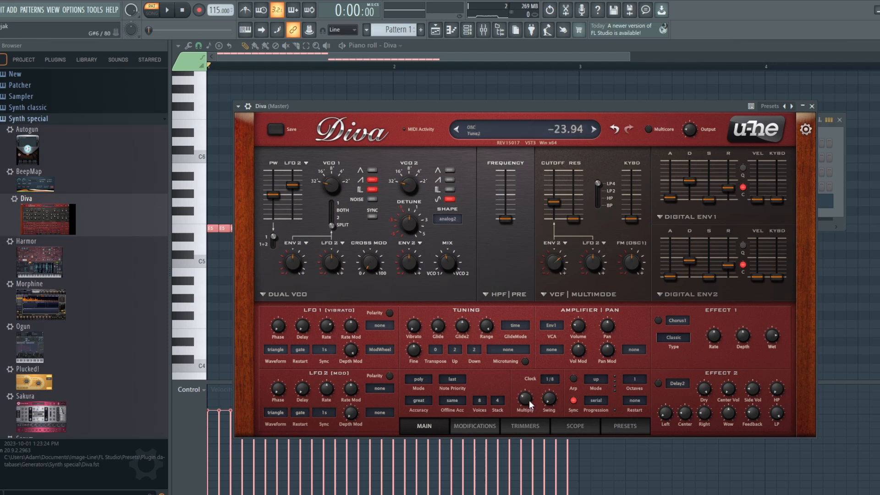
- Set the voice count back to 4 and the voice stack to 1
left_click(480, 402)
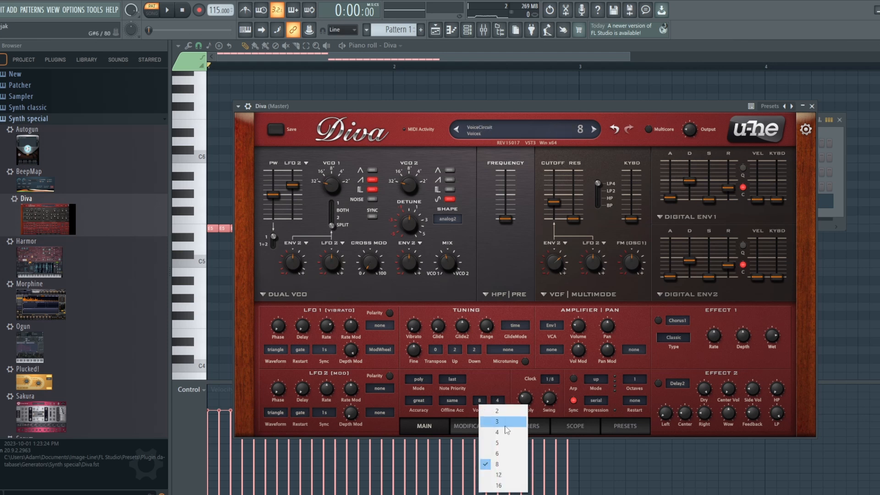
left_click(504, 435)
left_click(500, 399)
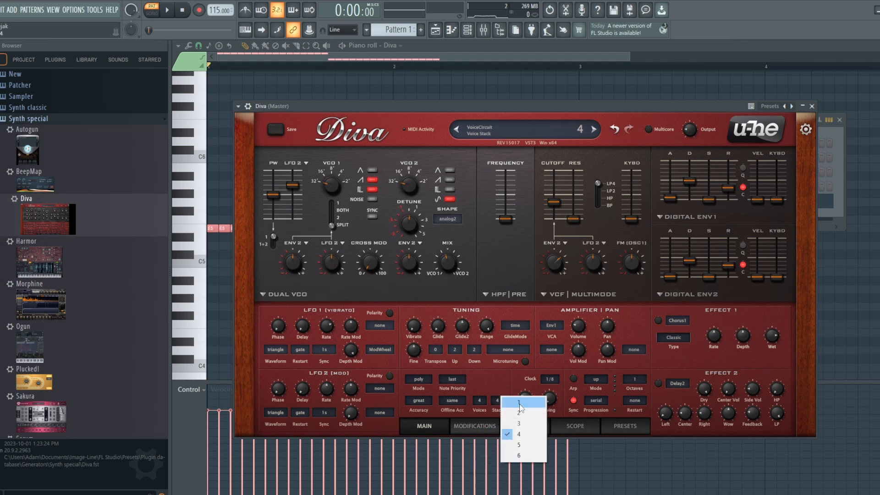
left_click(508, 402)
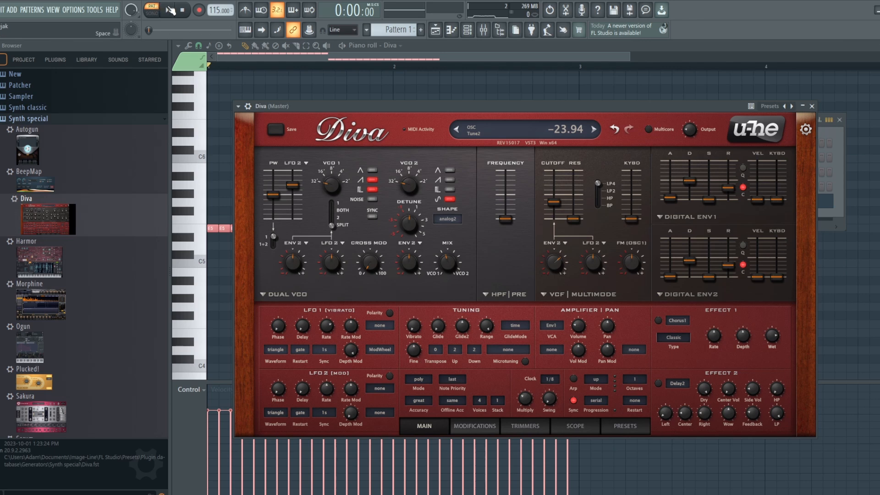
- Play the pattern while setting the cutoff to 57, adding VCO 2's sawtooth and setting the oscillator mix to 50, and stop it
left_click(169, 10)
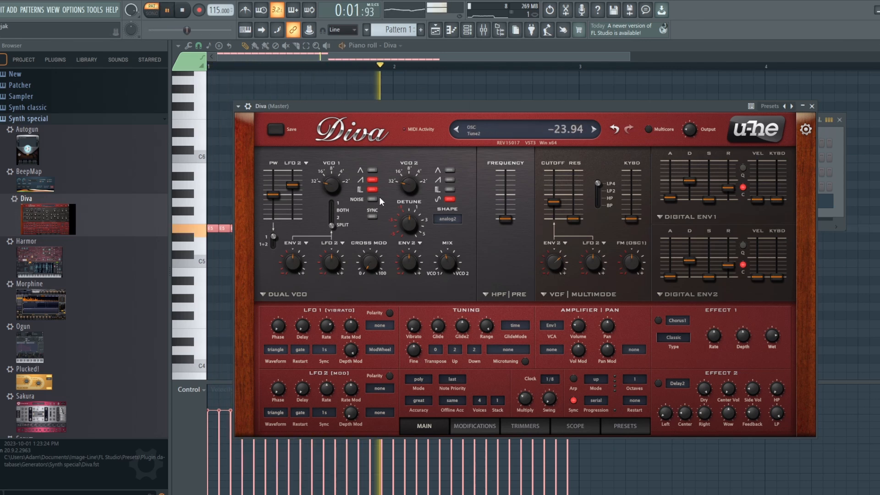
left_click_drag(555, 202, 557, 210)
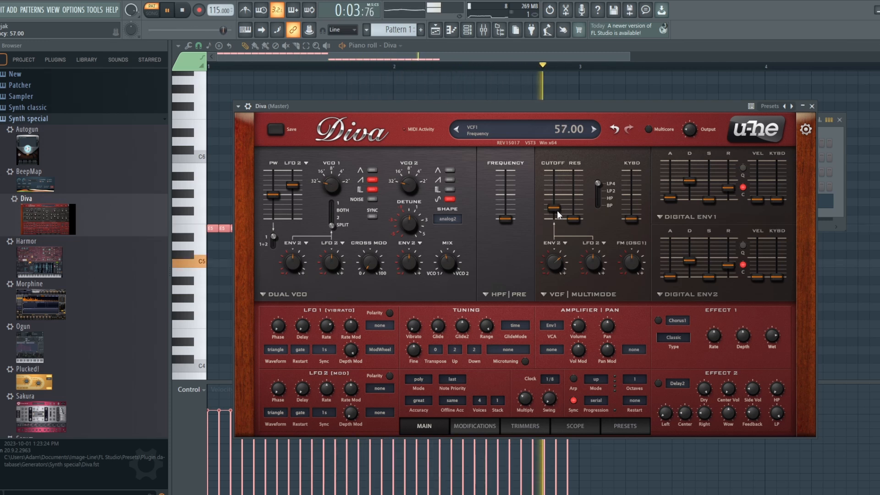
left_click(450, 180)
left_click_drag(446, 263, 449, 261)
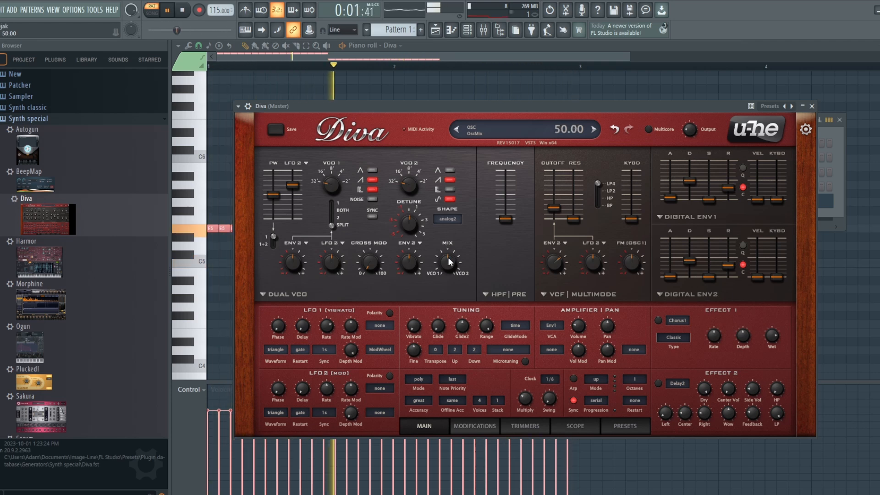
left_click(182, 10)
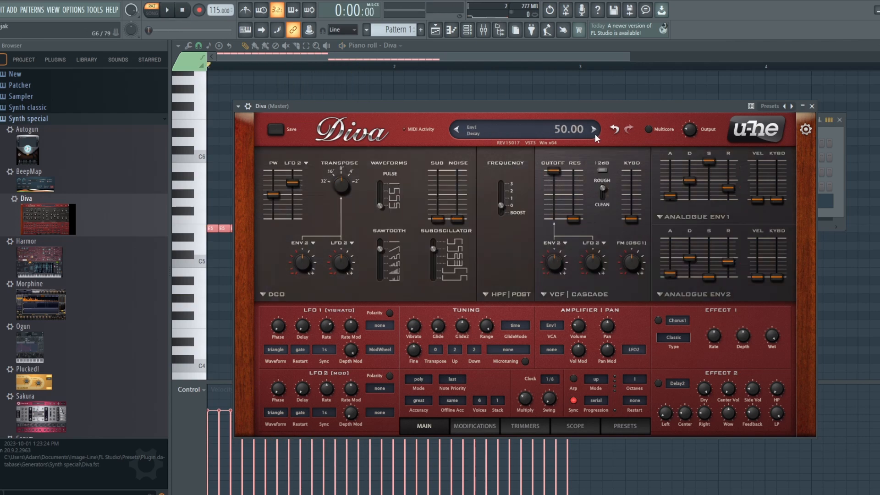
- Check the INIT June-60 template in the preset browser, set the main output to 34 and audition the pattern
left_click(631, 429)
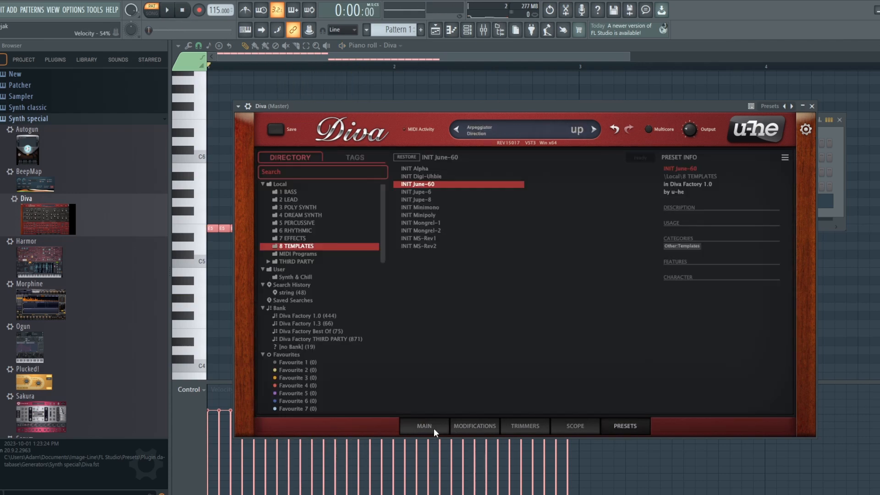
left_click(420, 427)
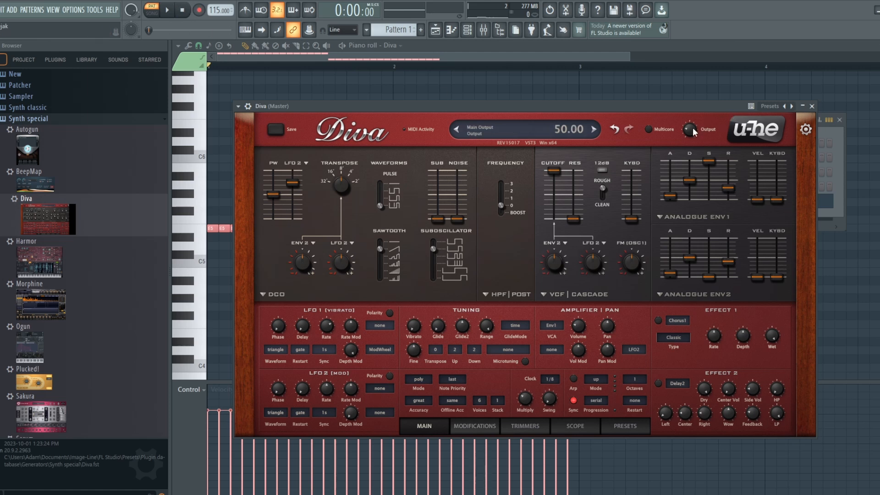
left_click_drag(693, 127, 692, 131)
left_click(171, 9)
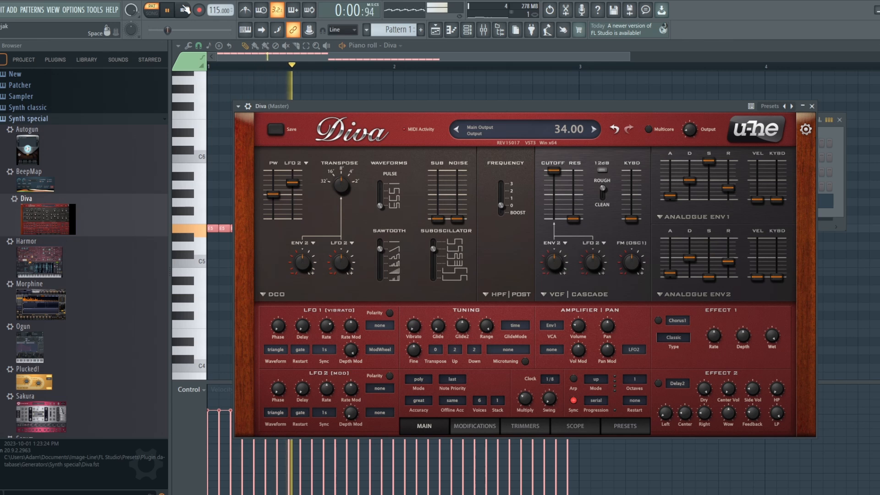
key("space")
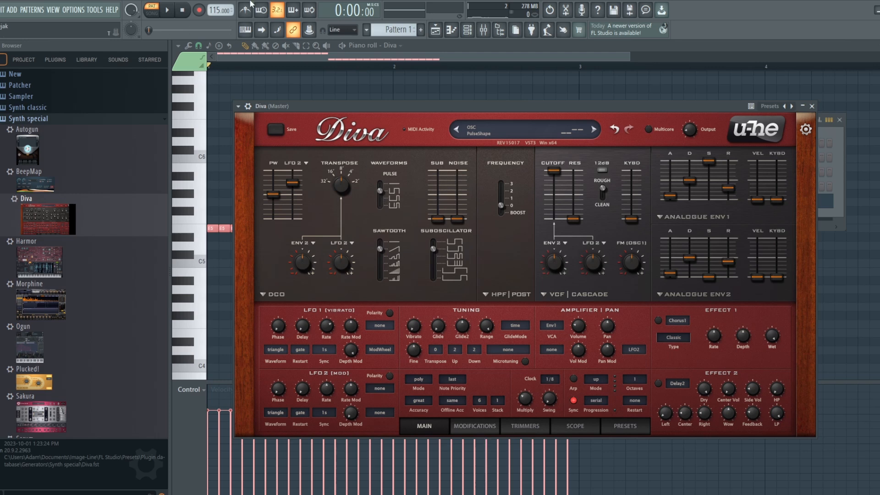
- Audition the pattern twice with the DCO's second pulse shape and inspect the high-pass filter's boost switch
left_click(170, 10)
left_click(183, 9)
left_click(171, 8)
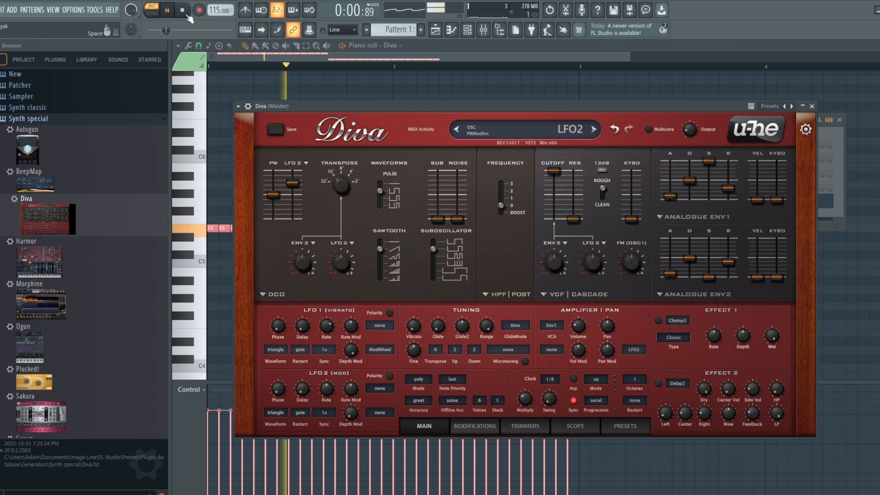
left_click(182, 9)
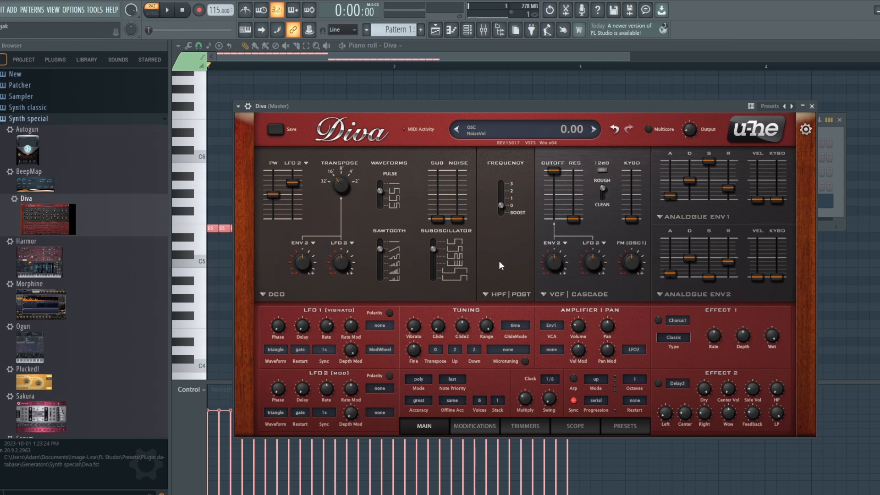
left_click(503, 210)
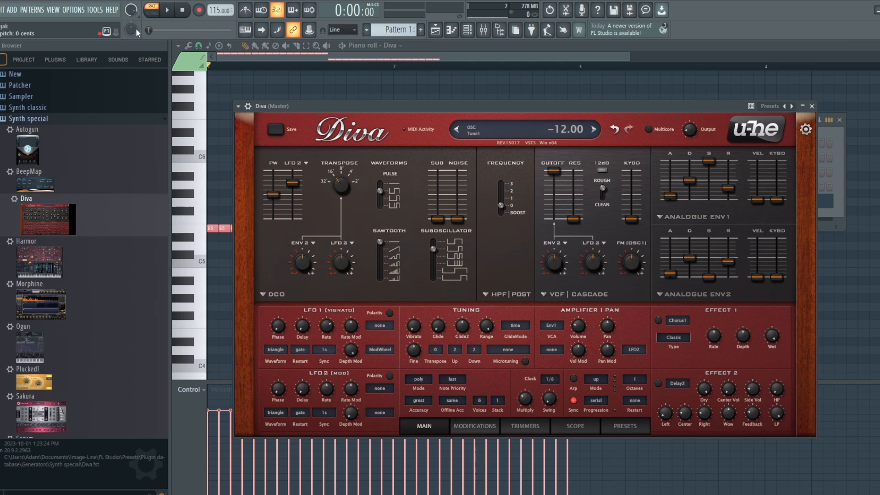
- Play the pattern with the first sawtooth shape, set the filter cutoff to 80 and lower Env 1's sustain fully
left_click(168, 12)
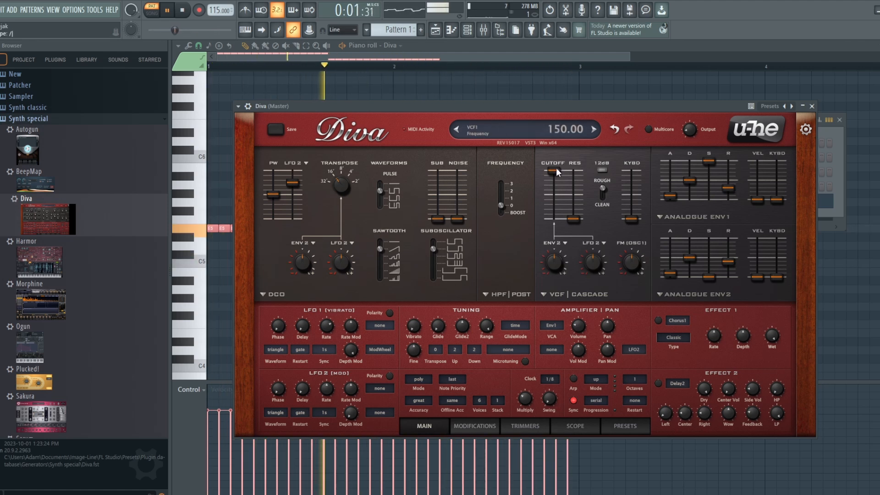
left_click_drag(556, 168, 557, 201)
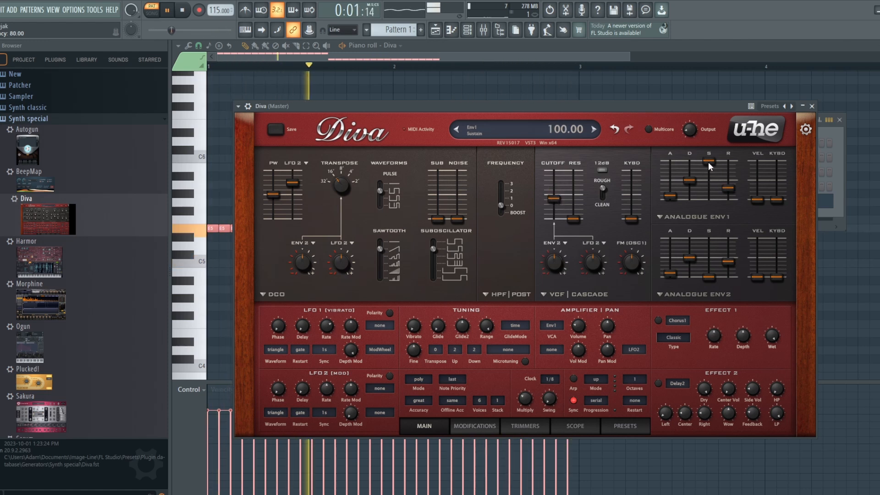
left_click_drag(708, 162, 710, 240)
- Set the filter cutoff to 72 and its Env 2 modulation depth to 48
left_click(692, 180)
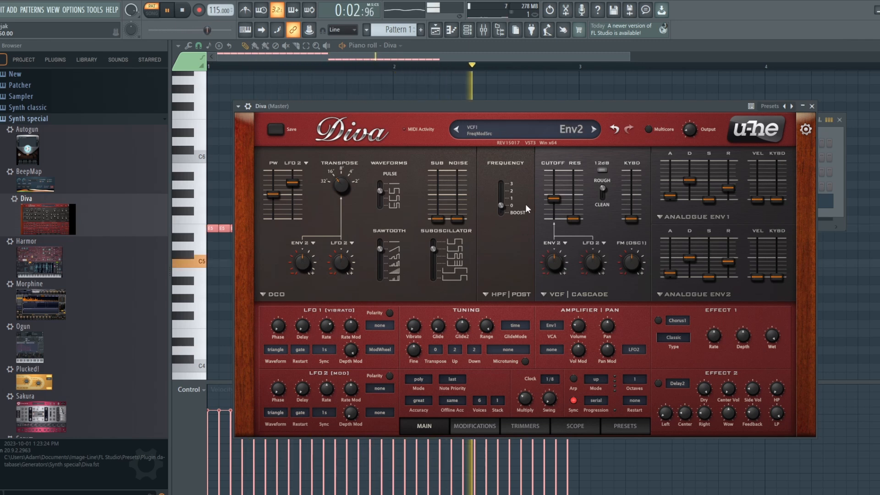
left_click_drag(553, 202, 553, 206)
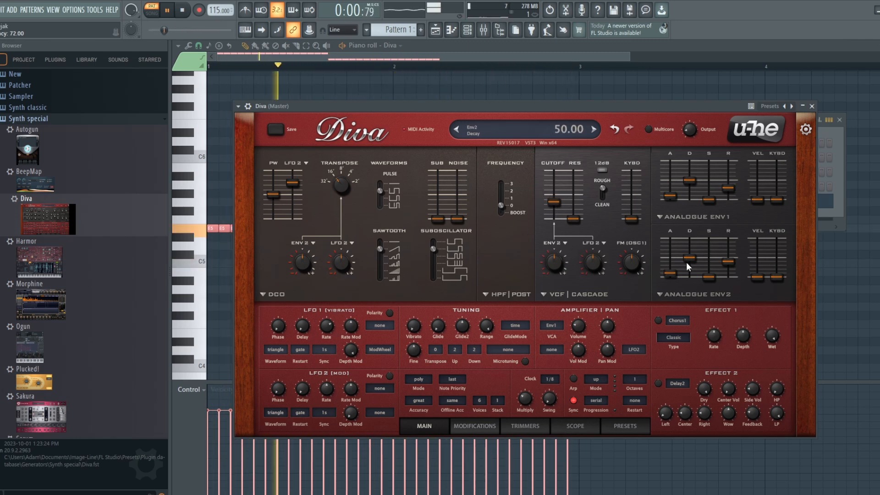
left_click_drag(559, 262, 559, 248)
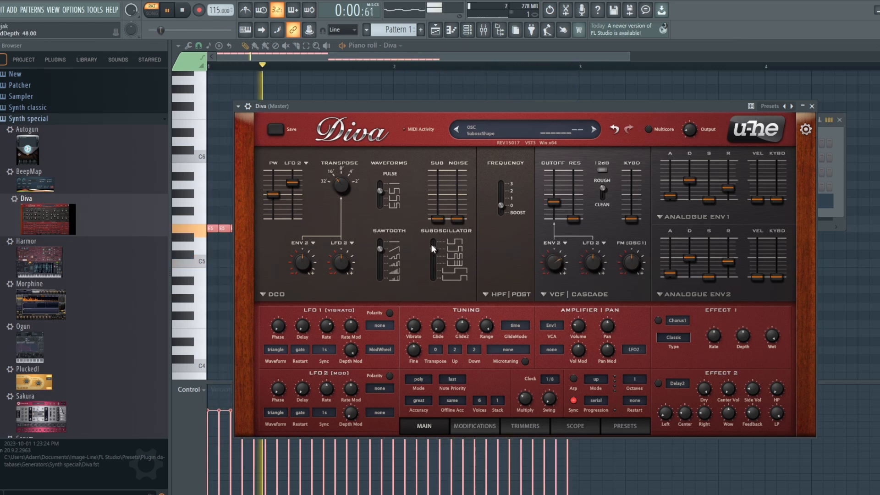
- Select the suboscillator's first shape at volume 100 and lower the DCO transpose to -24
left_click_drag(439, 215, 441, 188)
left_click_drag(433, 248, 435, 244)
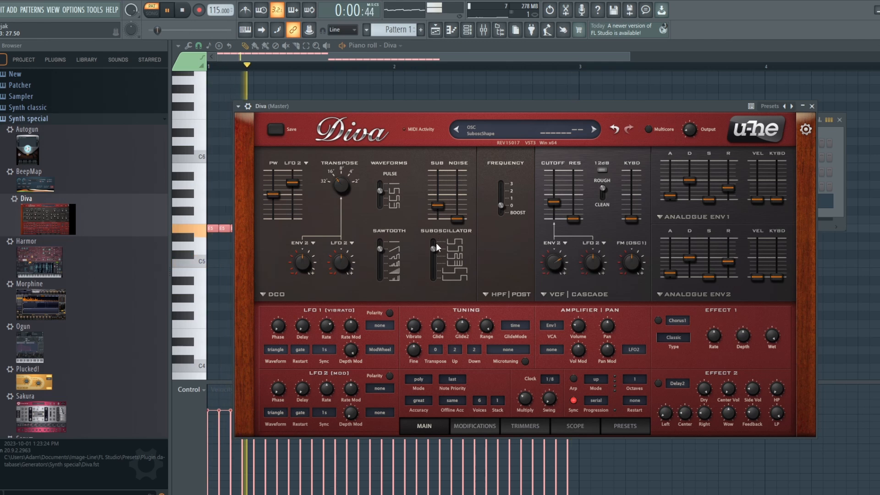
left_click_drag(438, 205, 438, 127)
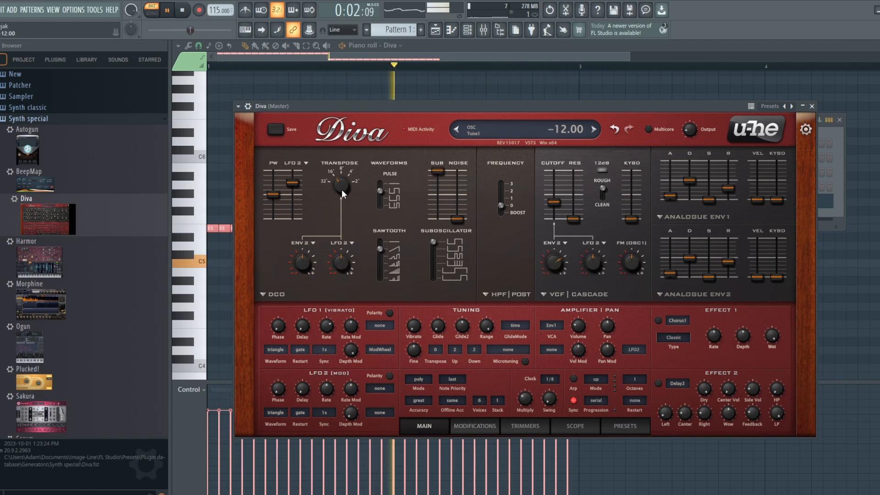
left_click_drag(342, 189, 342, 223)
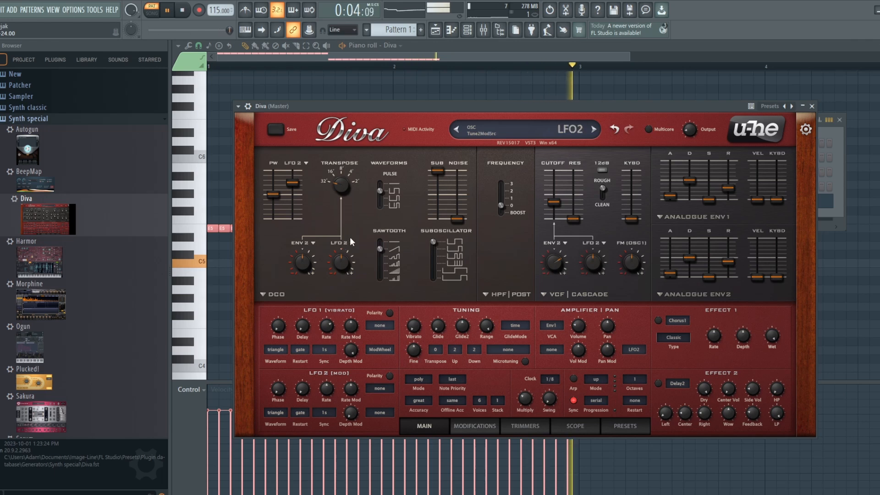
- Set the filter's Env 2 modulation depth to 24 and the cutoff to 75
left_click_drag(556, 203, 557, 209)
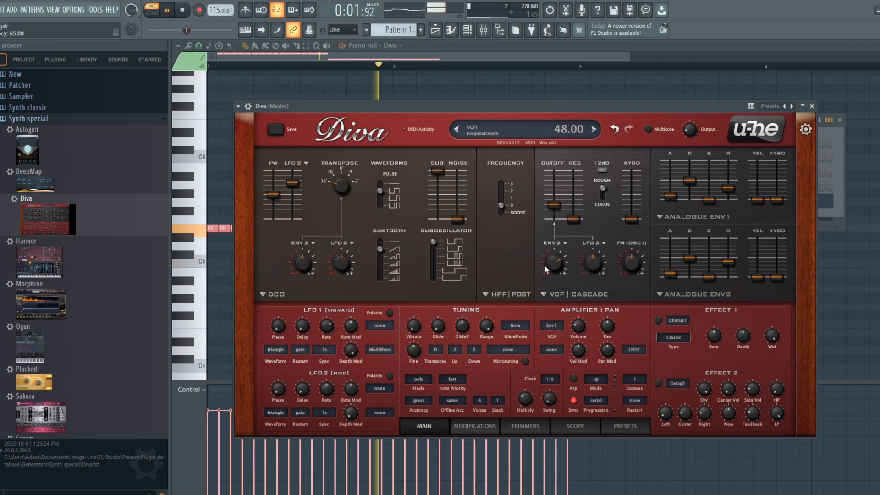
left_click_drag(547, 263, 547, 270)
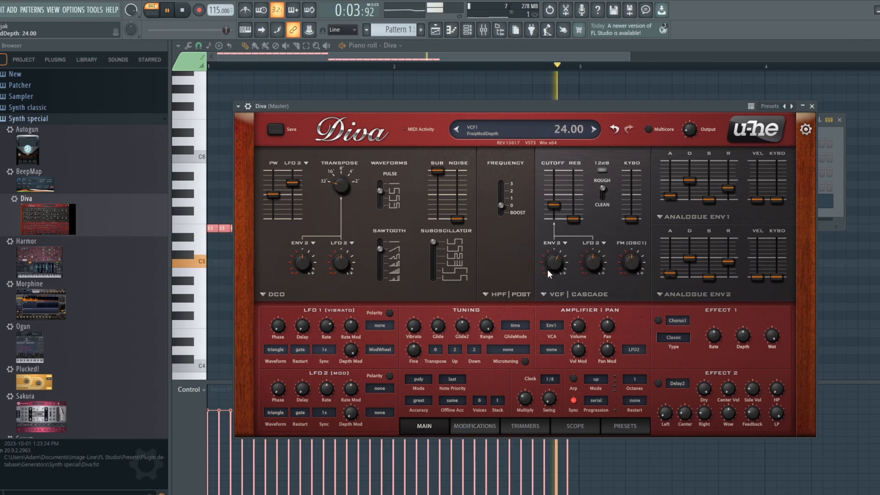
mouse_move(551, 205)
left_mouse_down()
mouse_move(551, 189)
mouse_move(552, 199)
left_mouse_up()
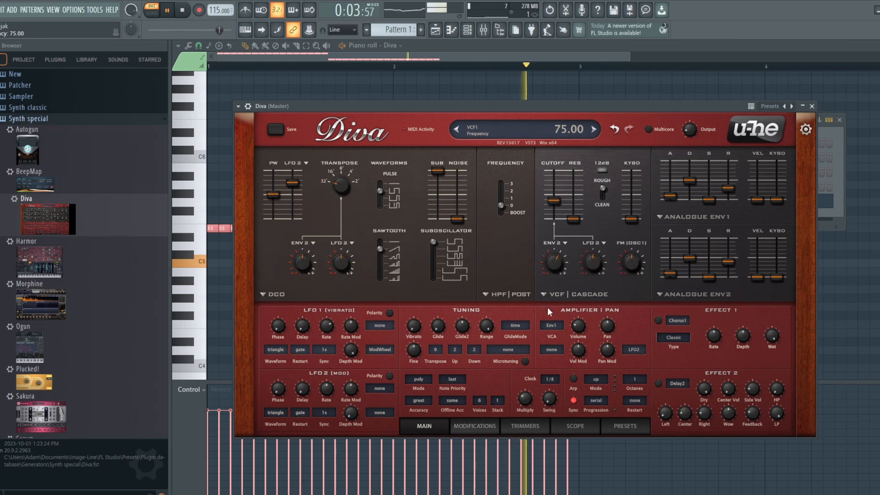
- Set the voice stack to 2 and the voice count to 8
left_click(496, 399)
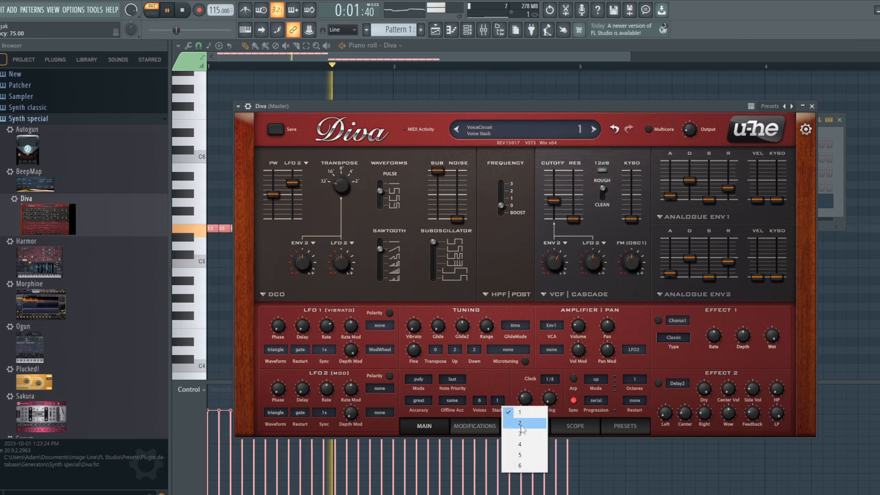
left_click(509, 422)
left_click(486, 399)
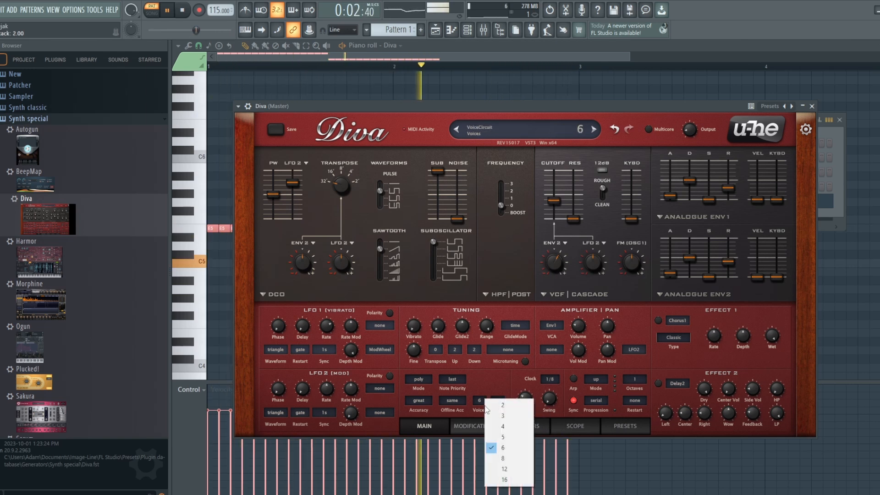
left_click(509, 461)
- Set the cutoff to 82 and its Env 2 depth to 32, comparing the 12 dB slope while keeping 24 dB
left_click_drag(557, 199, 556, 197)
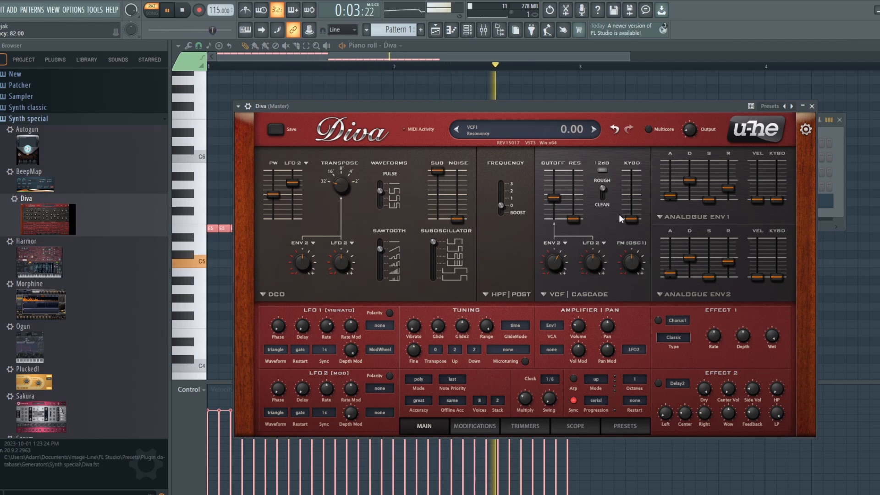
left_click(602, 170)
left_click(602, 170)
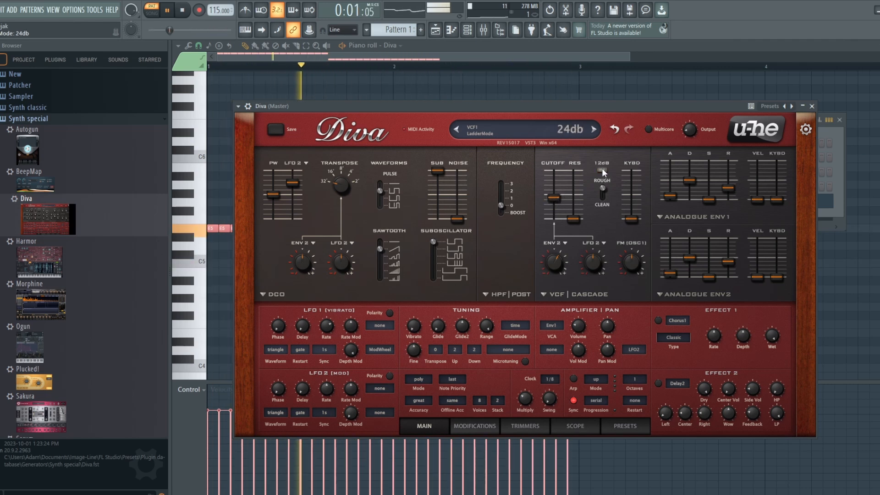
scroll(557, 259, "up", 3)
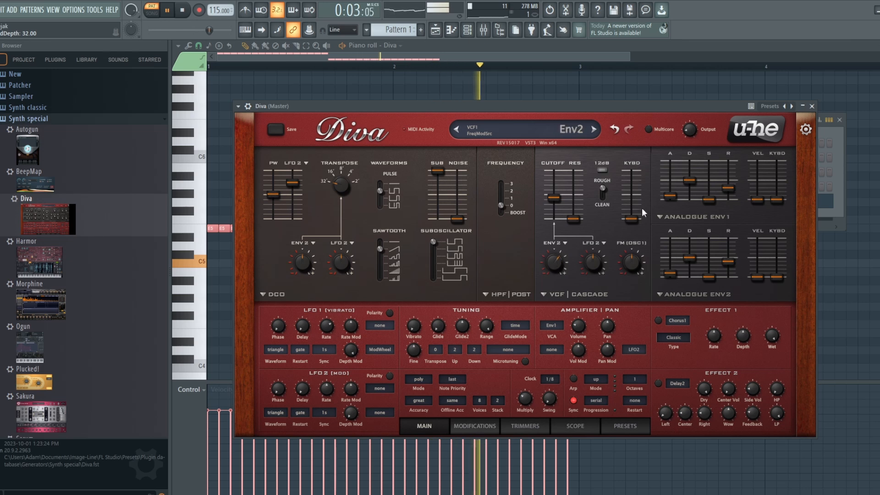
- Shorten the envelope decays, setting Env 2's to 45 and Env 1's to 46
left_click(688, 257)
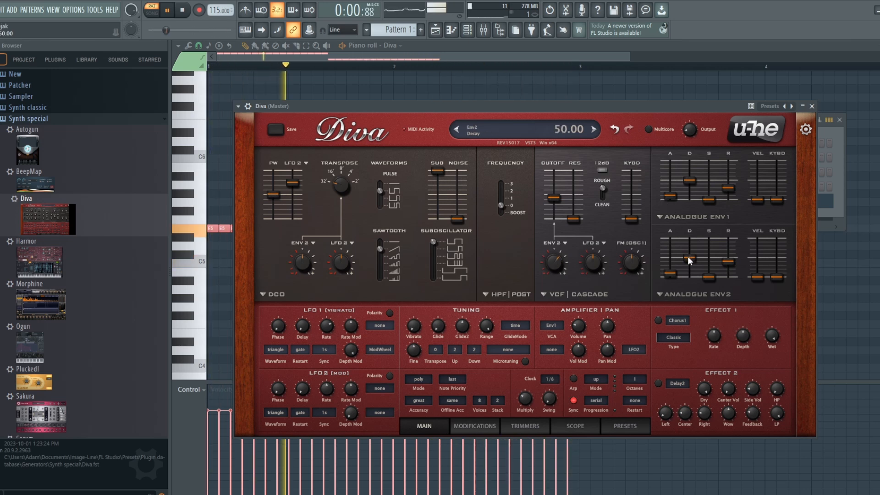
left_click_drag(688, 256, 687, 259)
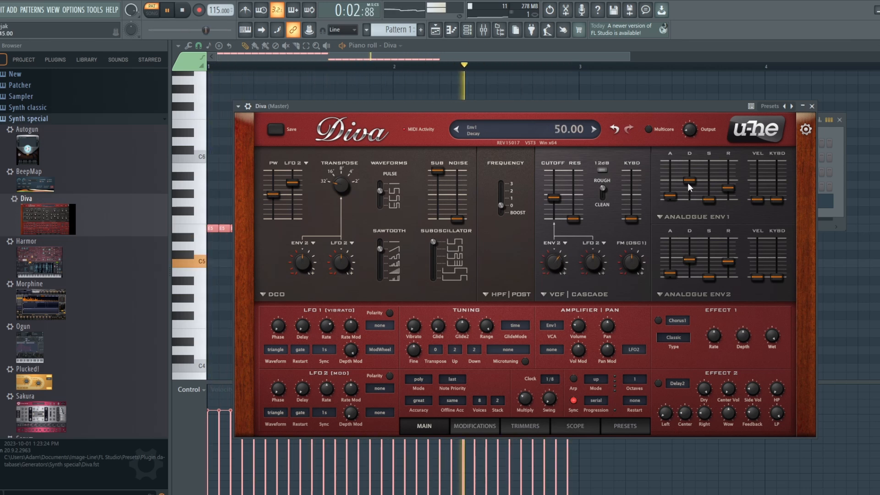
left_click_drag(688, 182, 687, 185)
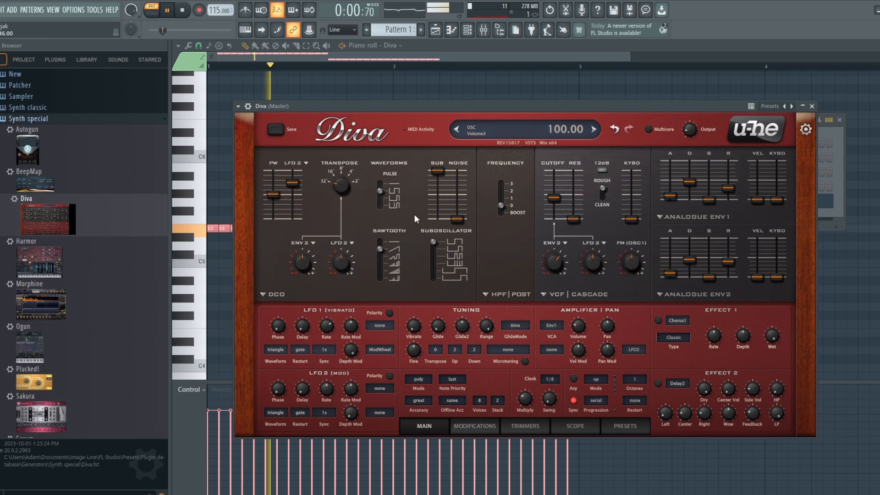
- Compare the sound with the sawtooth off, restore its first shape and set the noise volume to 40
left_click(380, 241)
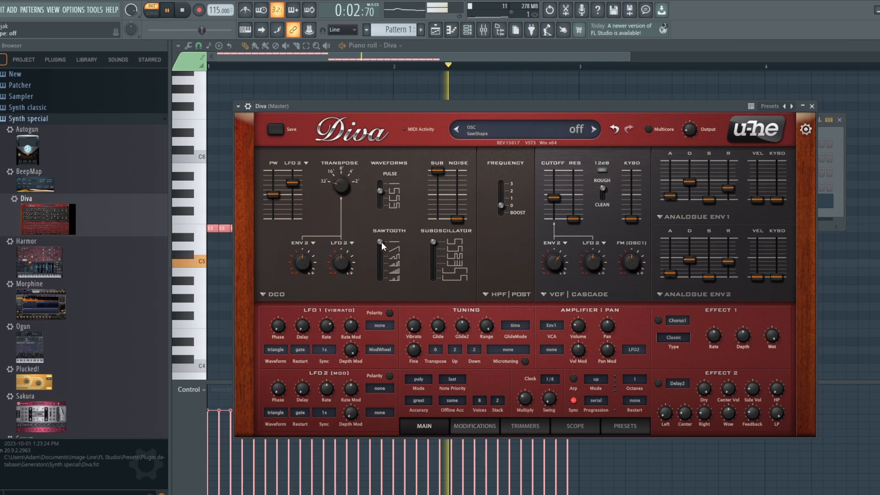
left_click(381, 250)
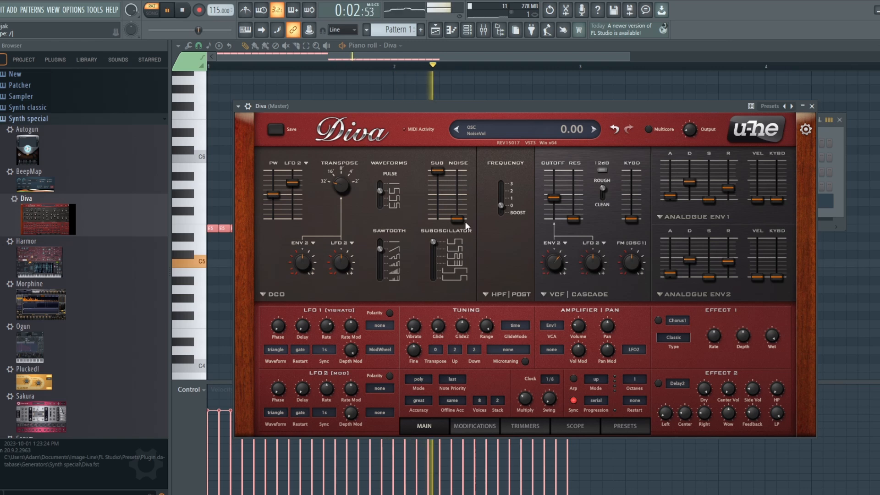
left_click_drag(463, 217, 458, 178)
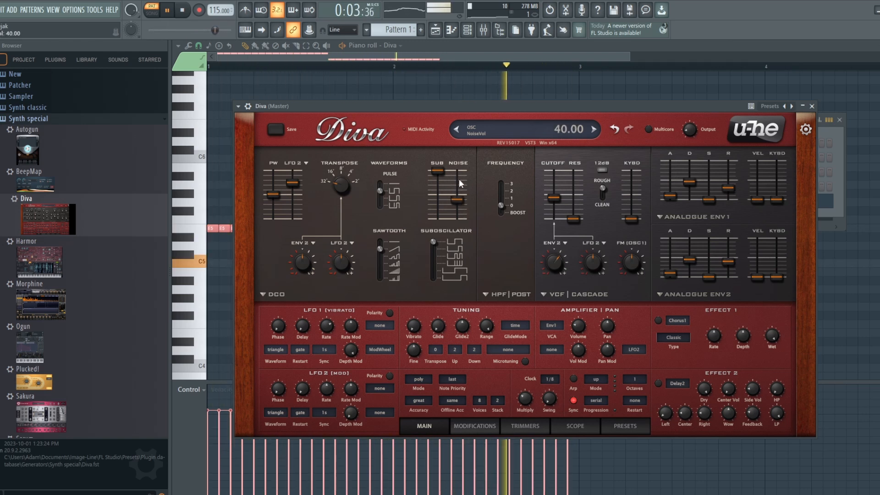
- Enable Chorus1 in Effect 1 with a reduced wet level and set the filter cutoff to 75
left_click(658, 321)
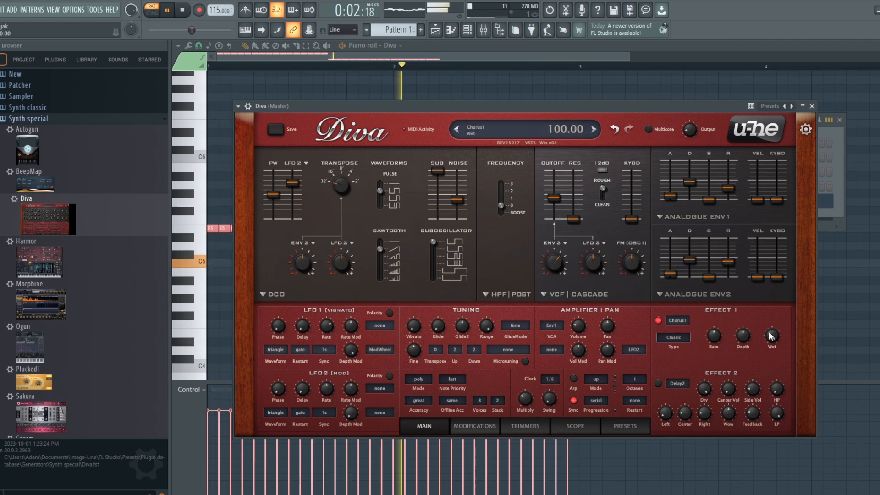
left_click_drag(770, 336, 768, 357)
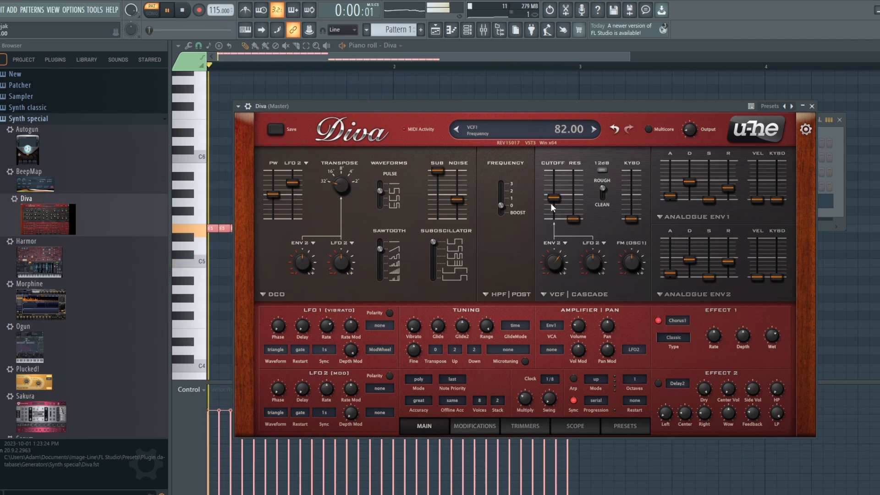
left_click_drag(551, 202, 551, 206)
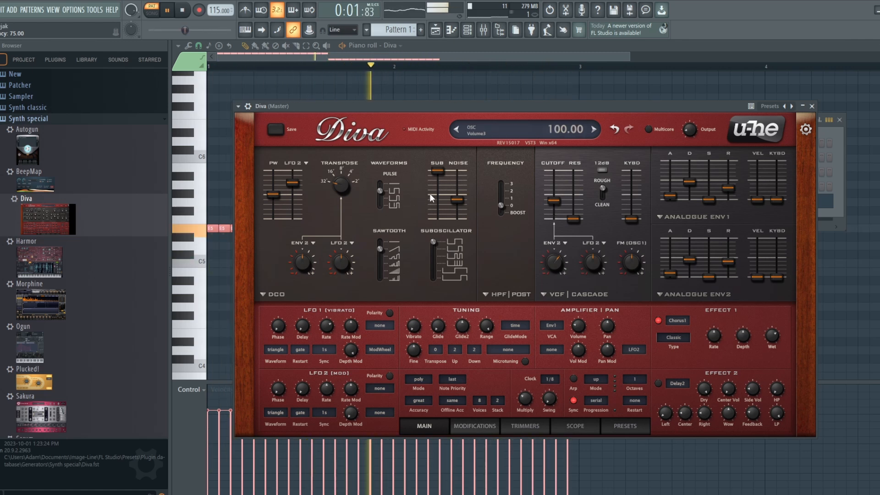
- Reduce the suboscillator volume to 74 and switch the DCO's pulse waveform off
mouse_move(430, 193)
left_mouse_down()
mouse_move(454, 179)
mouse_move(436, 172)
mouse_move(436, 207)
mouse_move(435, 198)
left_mouse_up()
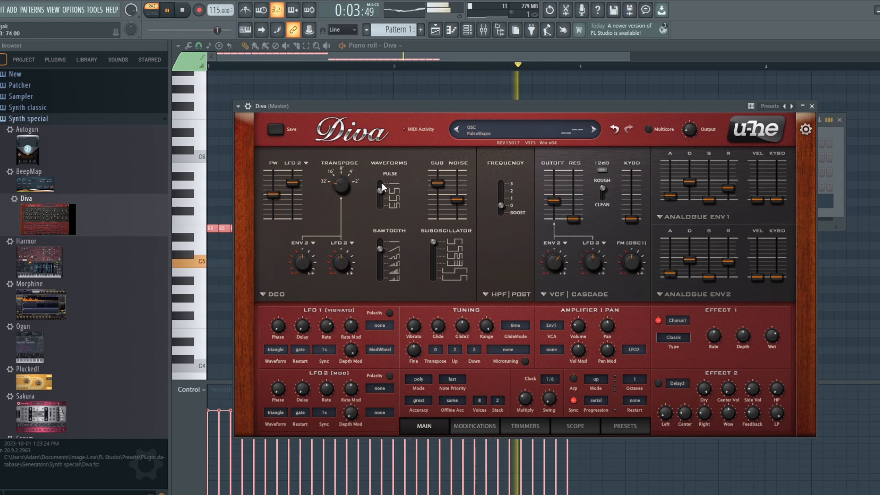
left_click_drag(383, 189, 383, 183)
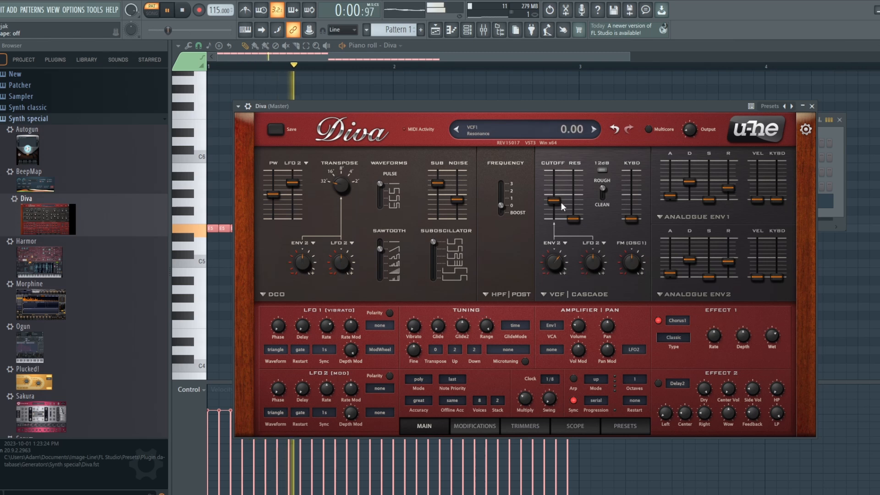
- Raise the filter cutoff to 107 and its Env 2 depth to 46, keeping the noise volume at 40
left_click_drag(556, 200, 552, 189)
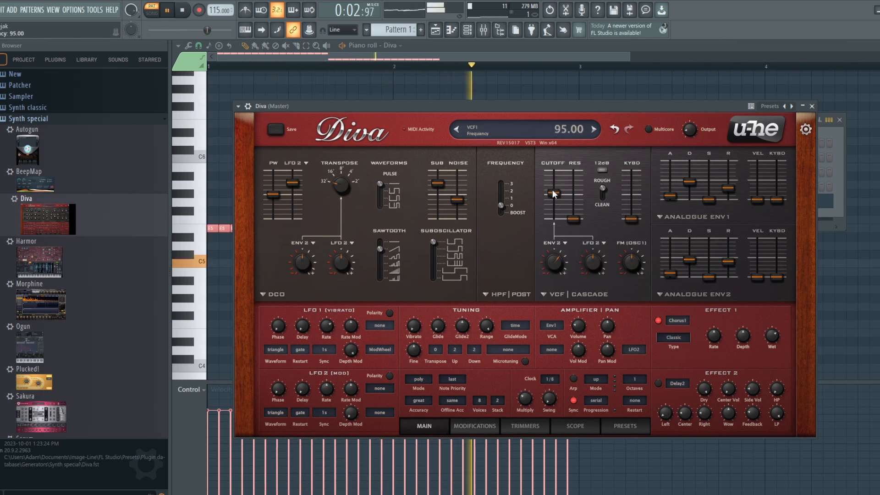
left_click_drag(553, 190, 552, 185)
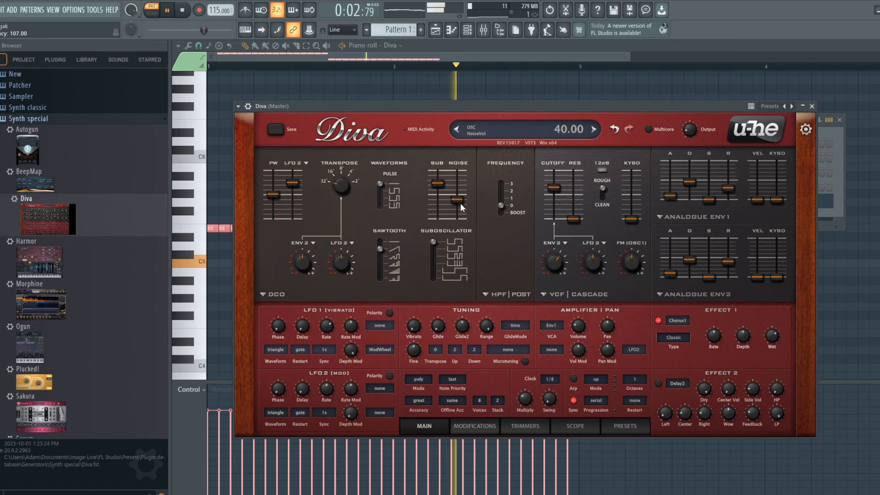
mouse_move(460, 203)
left_mouse_down()
mouse_move(460, 252)
mouse_move(460, 200)
left_mouse_up()
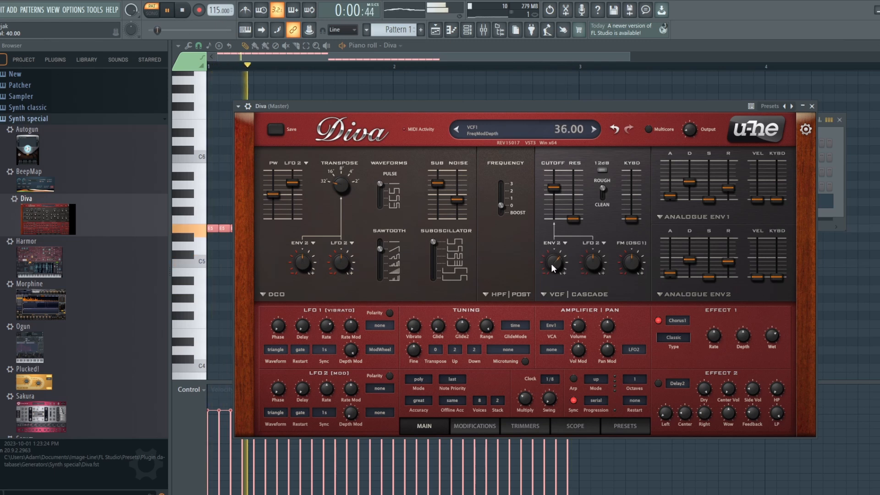
left_click_drag(554, 270, 553, 261)
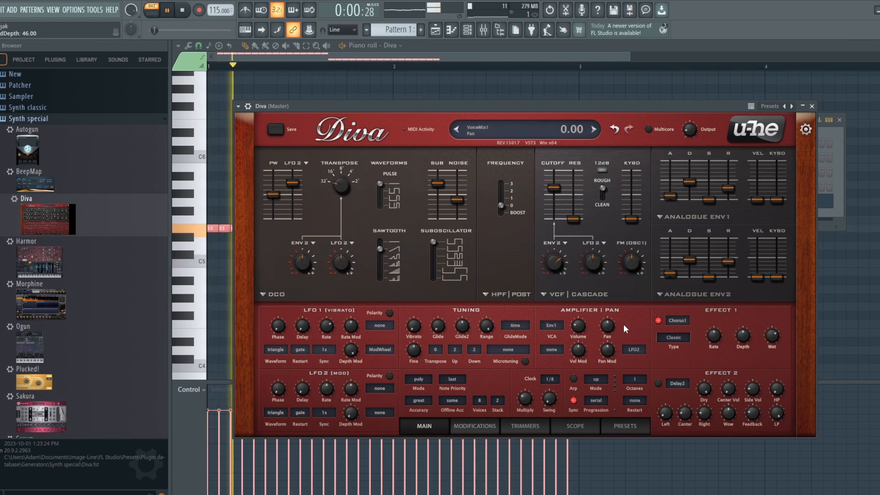
- Switch Chorus1 off, then set the noise volume to 31 and the cutoff to 90, fine-tuning the filter's Env 2 depth
left_click(657, 320)
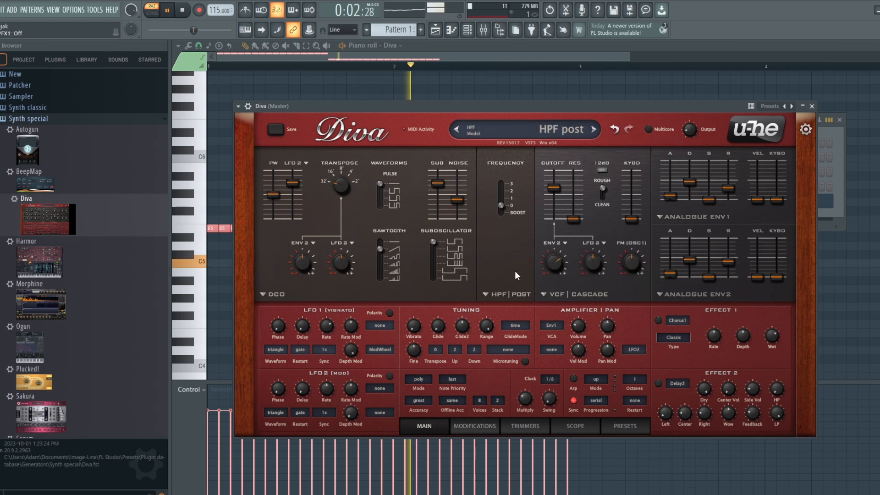
left_click_drag(463, 201, 463, 205)
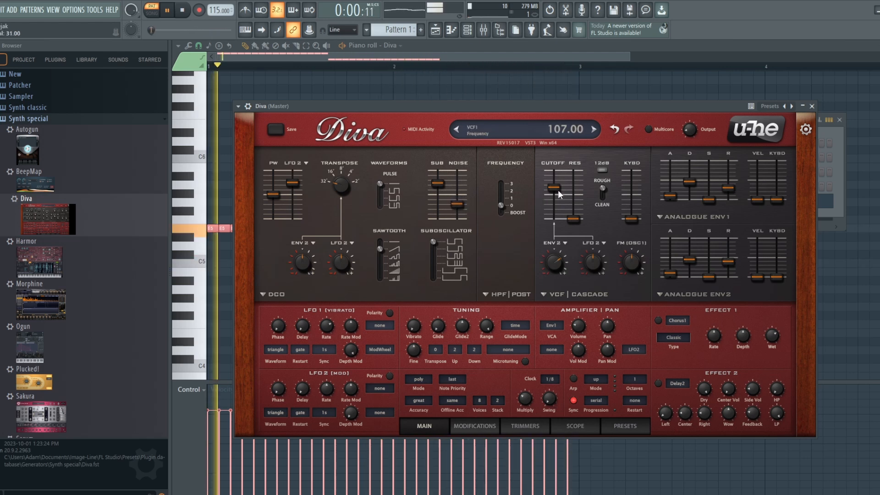
left_click_drag(557, 190, 558, 198)
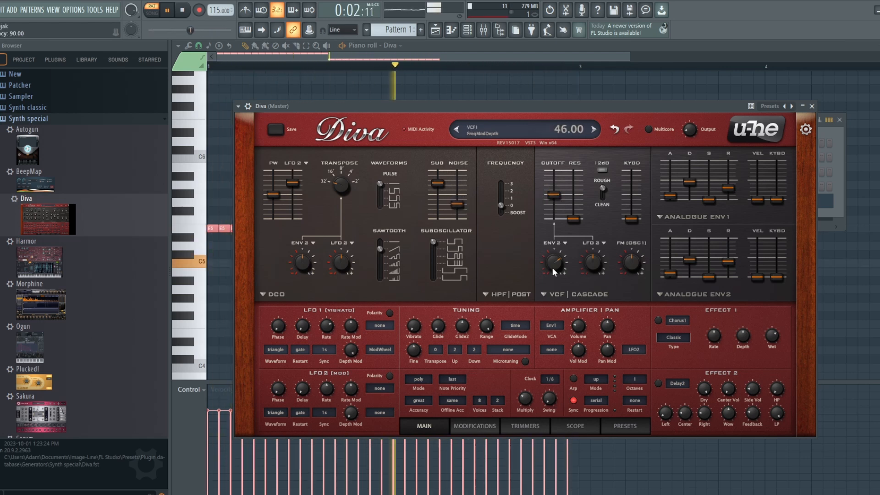
left_click_drag(554, 275, 555, 273)
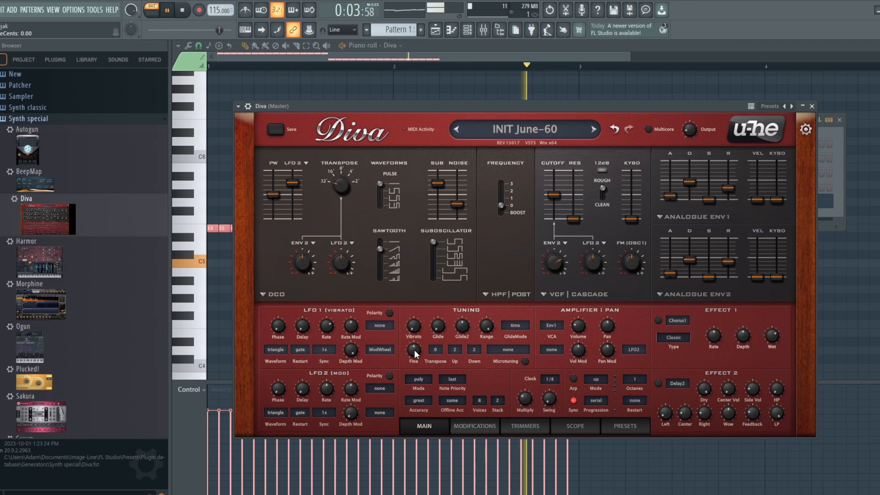
- Try detuning the patch with a fine tune of -24 cents, reset the fine tuning, and stop playback
mouse_move(414, 351)
left_mouse_down()
mouse_move(411, 417)
mouse_move(408, 325)
mouse_move(410, 356)
left_mouse_up()
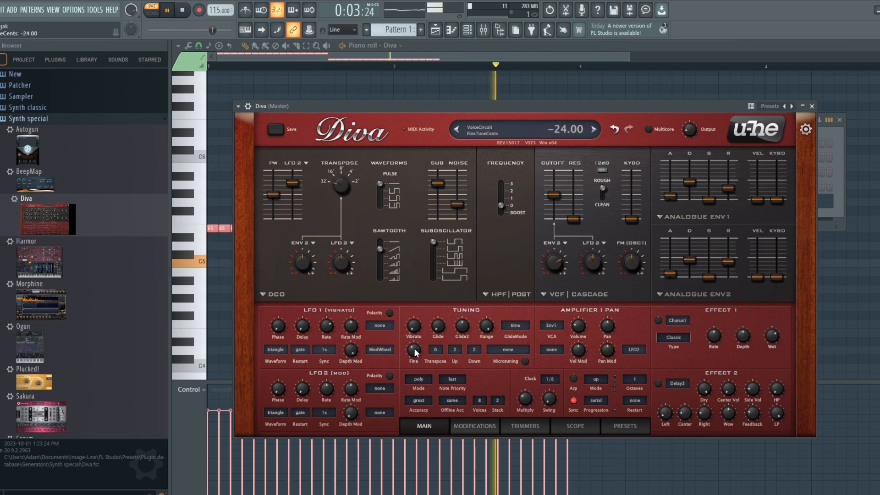
double_click(414, 355)
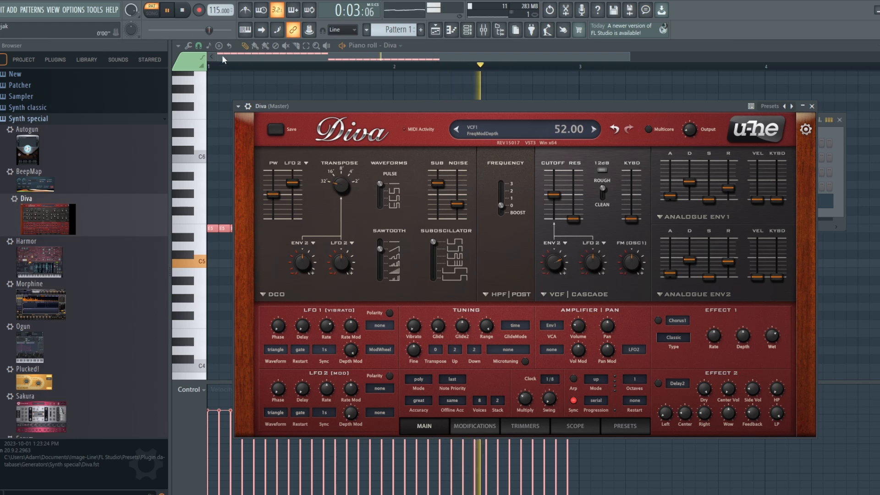
key("space")
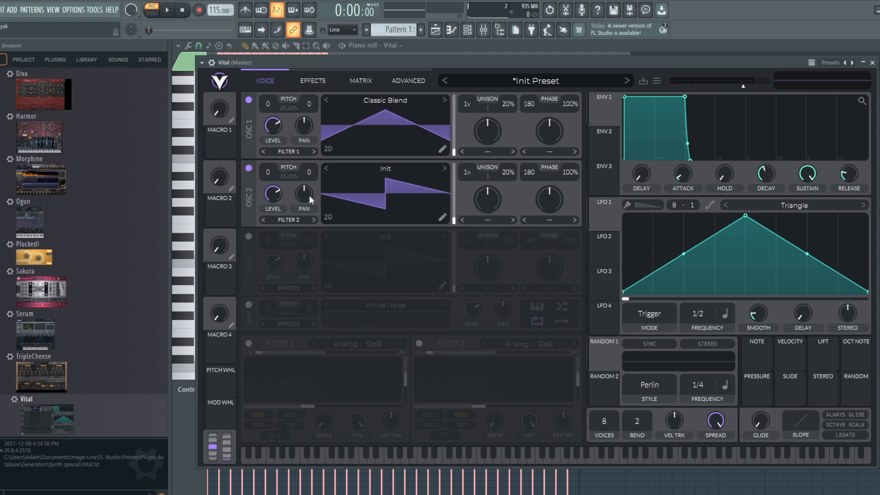
- In Vital, give oscillator 1 the Basic Shapes wavetable at wave frame about 177.5, and transpose oscillator 1 to -24 and oscillator 2 to -12
left_click(417, 99)
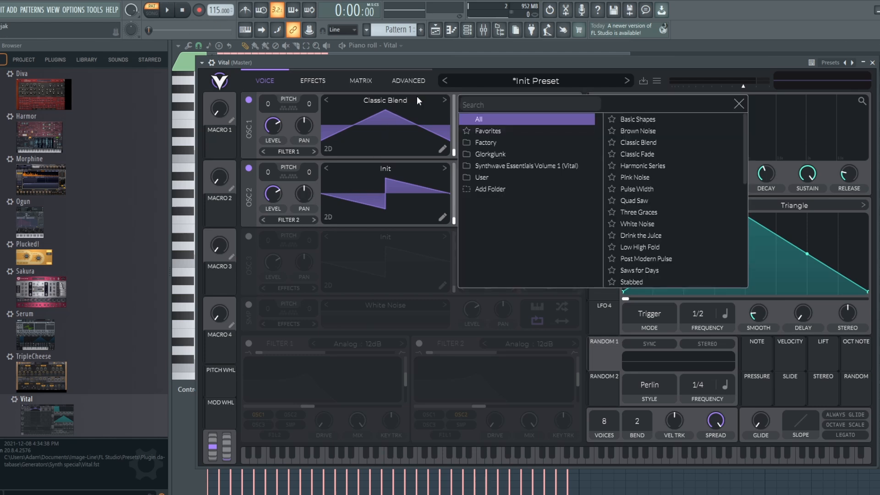
left_click(667, 116)
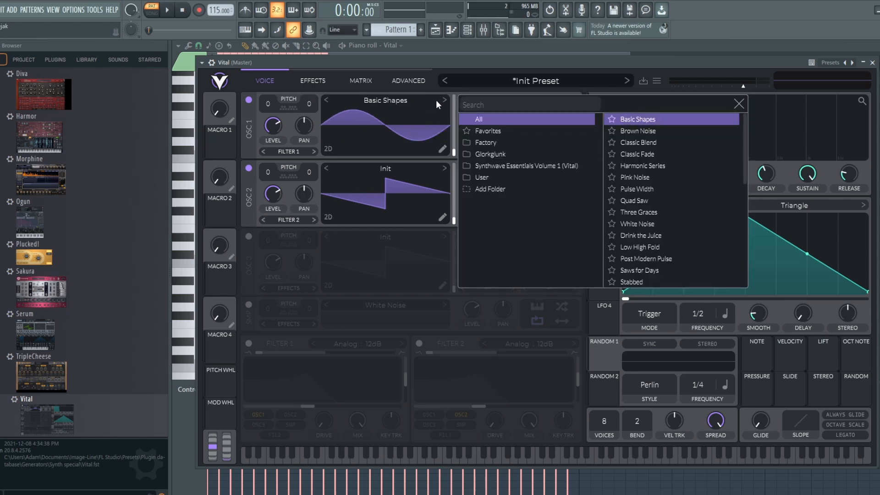
left_click(423, 100)
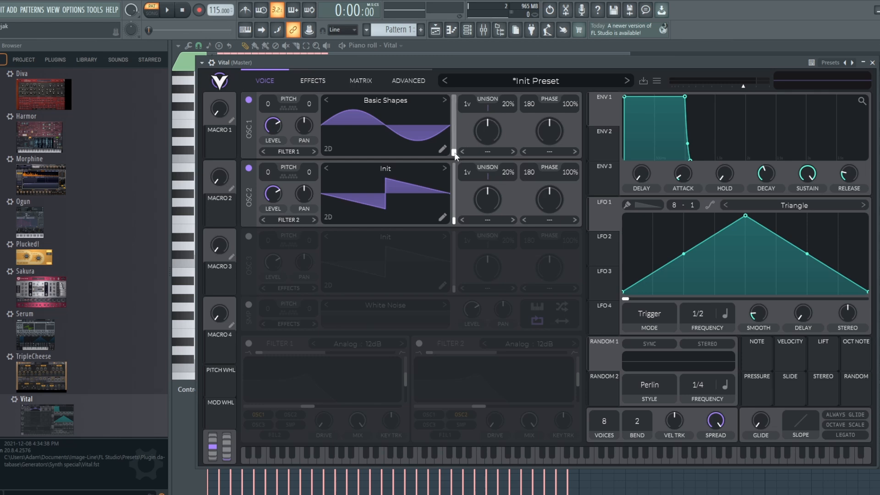
left_click_drag(455, 155, 454, 110)
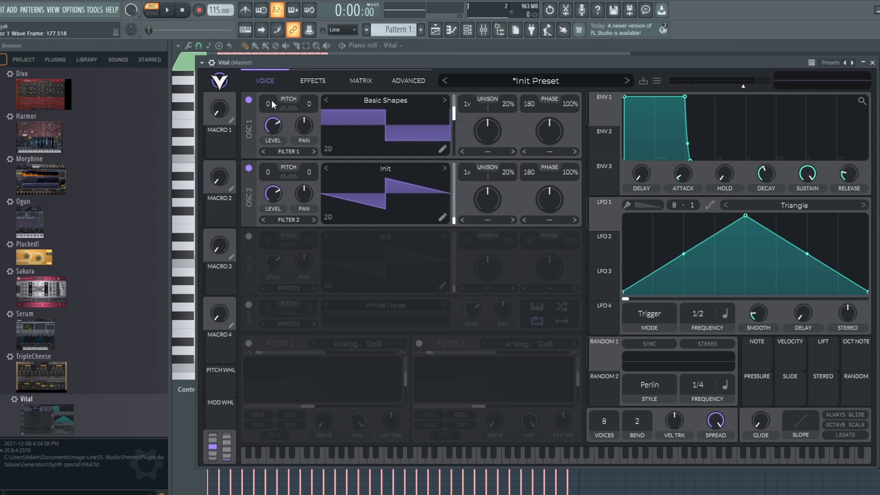
left_click_drag(269, 133, 268, 236)
- Enable Filter 1, route oscillator 2 into it as well, and set its resonance to about 23.7%
left_click(249, 343)
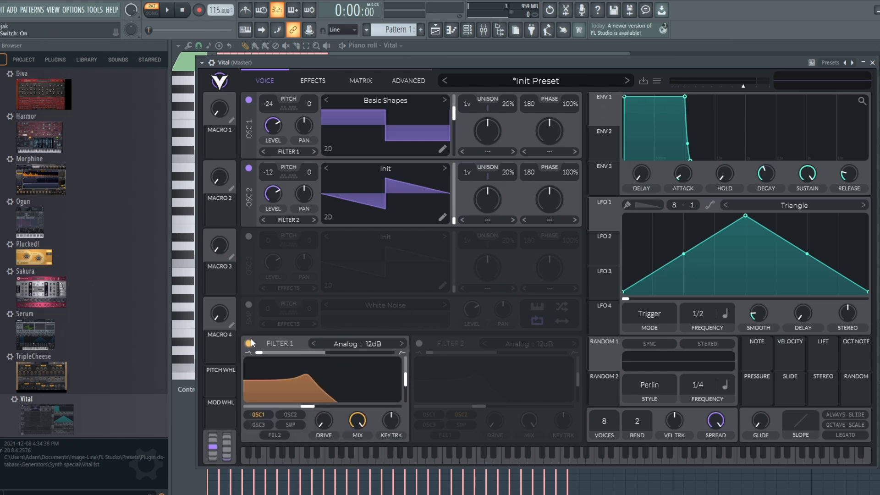
left_click(283, 415)
left_click_drag(306, 373, 306, 390)
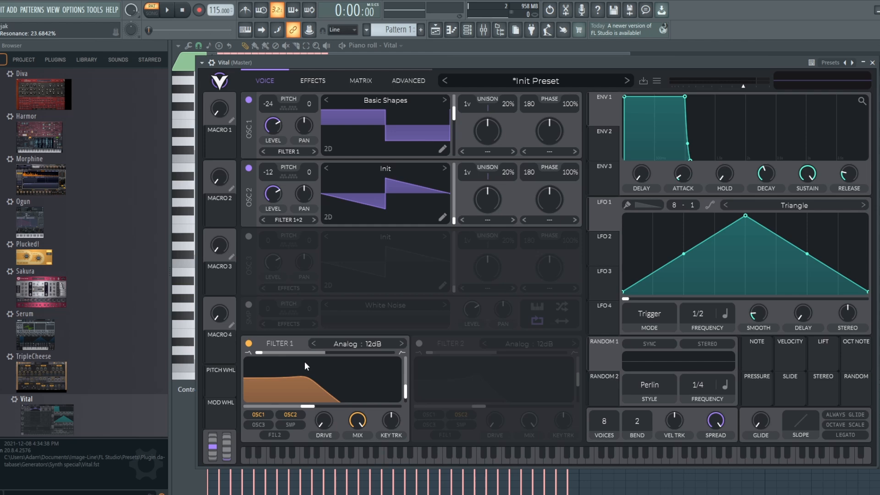
- Give Envelope 1 a decay of about 0.66 s and Envelope 2 zero sustain with a decay of about 0.53 s
left_click_drag(687, 100, 662, 172)
left_click(605, 138)
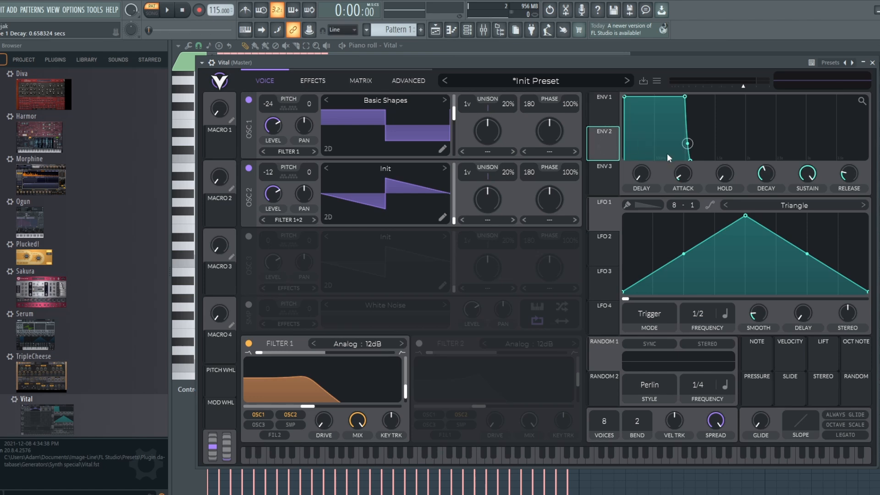
left_click_drag(685, 103, 646, 177)
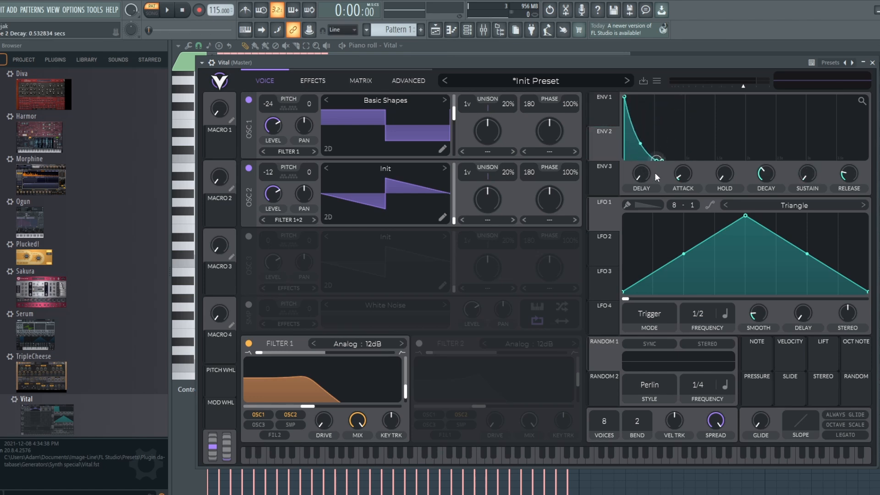
- Modulate Filter 1's cutoff with Envelope 2 at 12.80, and switch the filter to 24dB with cutoff about -19.7 semitones and resonance about 13.15%
left_click_drag(605, 148, 323, 397)
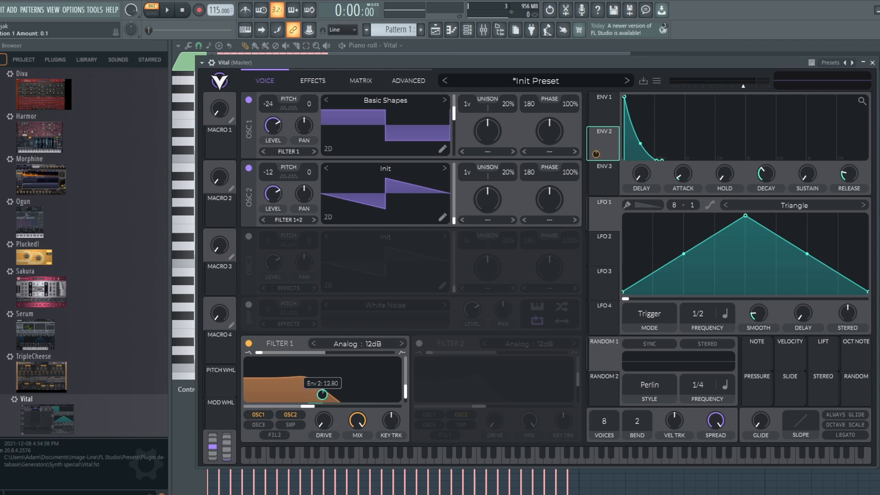
left_click_drag(317, 393, 282, 394)
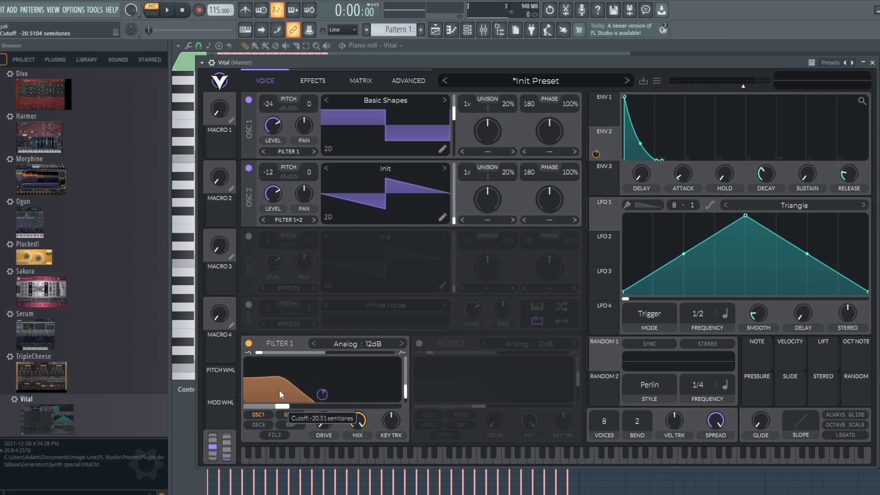
left_click(401, 343)
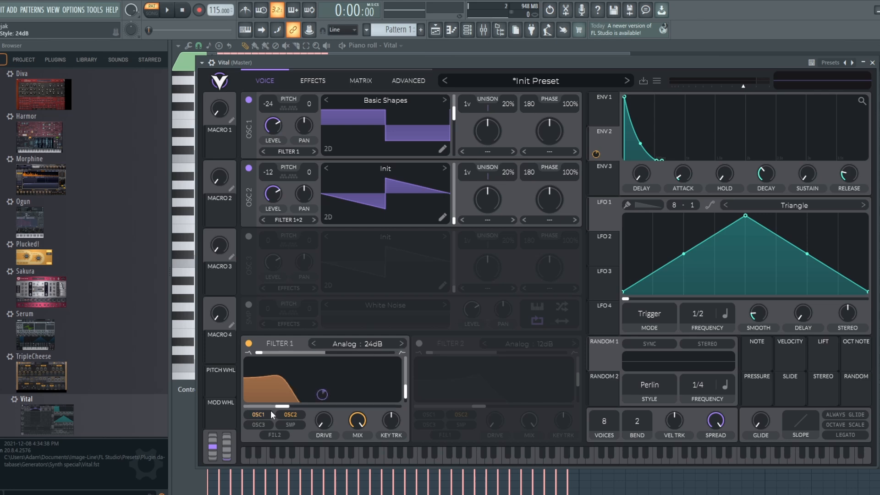
left_click_drag(278, 409, 283, 381)
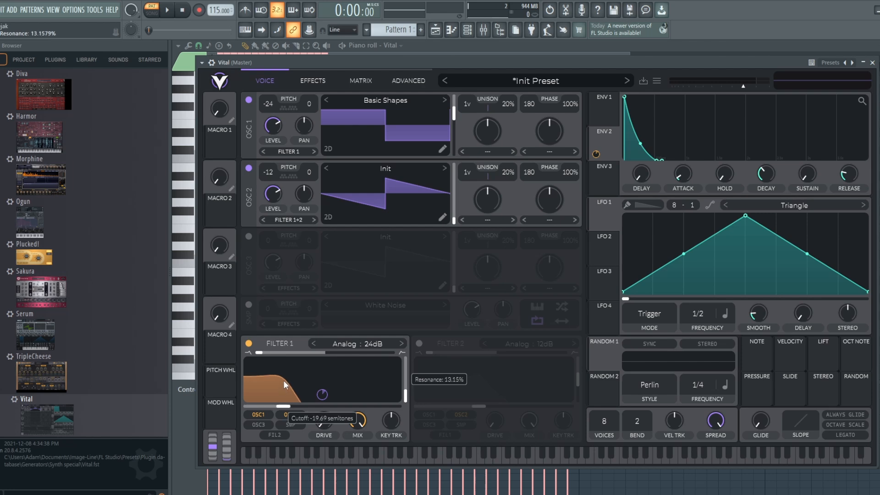
- Play the pattern, transpose oscillator 2 to -24, and adjust Filter 1's cutoff to about -4.5 semitones
left_click(157, 9)
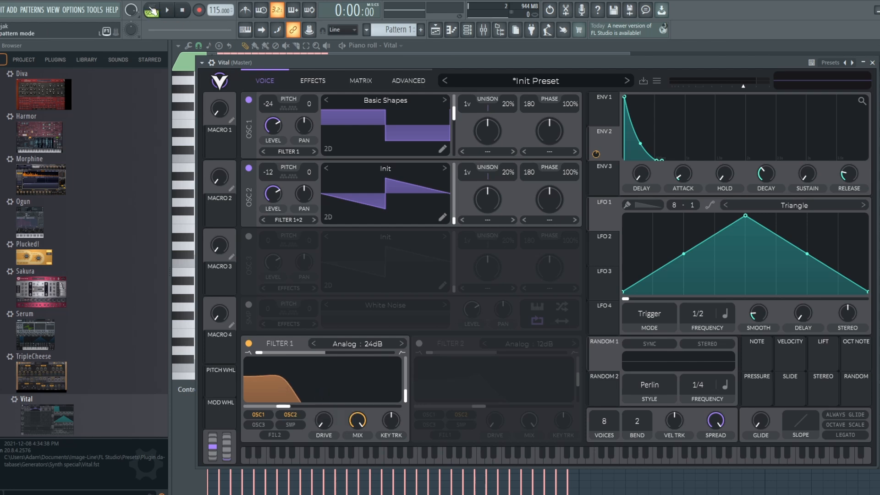
left_click(170, 10)
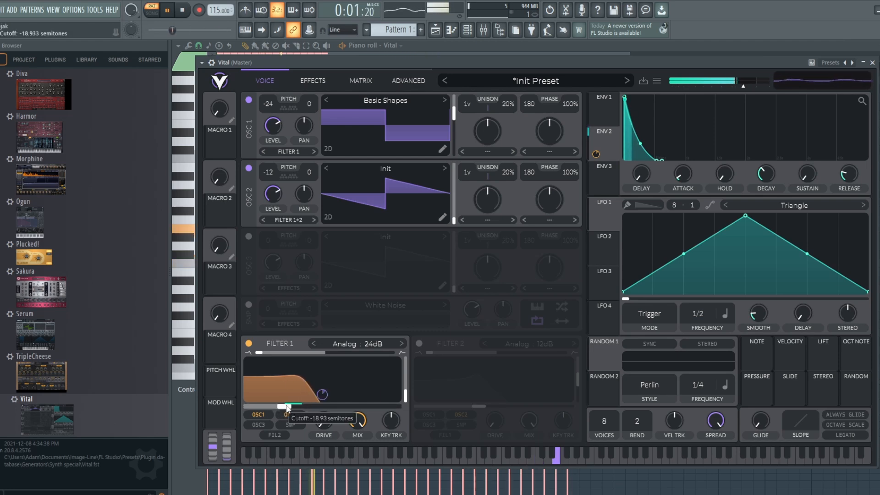
left_click_drag(286, 407, 319, 408)
left_click_drag(268, 174, 266, 232)
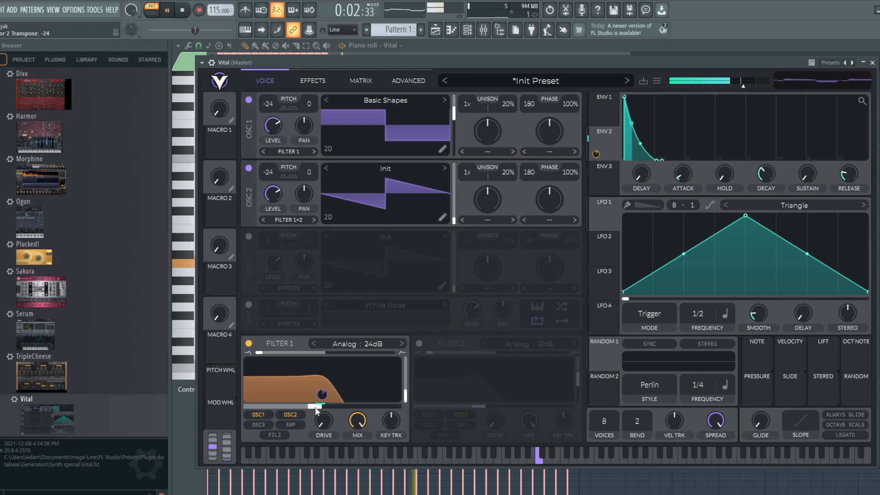
mouse_move(315, 407)
left_mouse_down()
mouse_move(346, 408)
mouse_move(302, 409)
left_mouse_up()
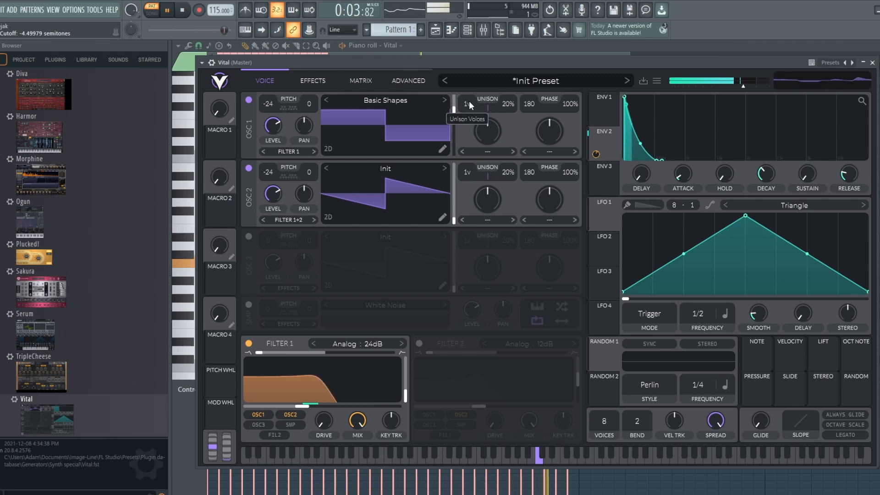
- Set the unison voices to 3 on oscillator 1 and 5 on oscillator 2, and raise Filter 1's cutoff to about 22 semitones
left_click_drag(468, 101, 469, 91)
left_click_drag(460, 168, 467, 145)
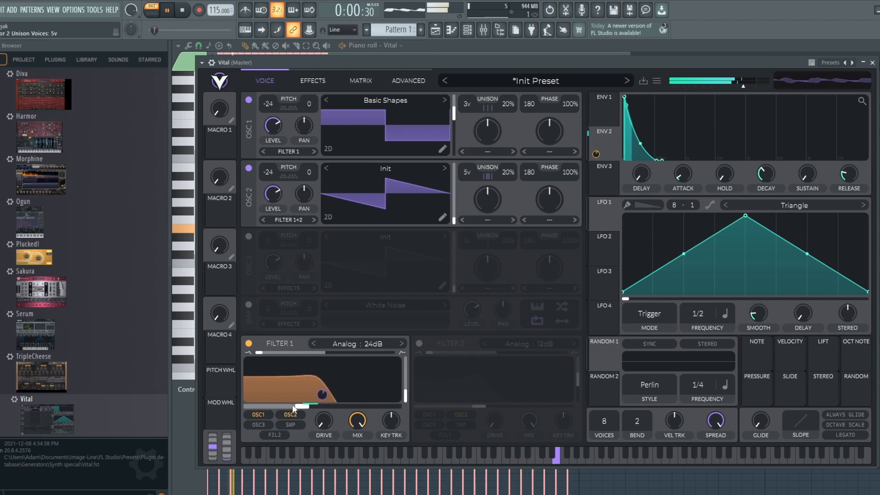
left_click_drag(303, 406, 335, 407)
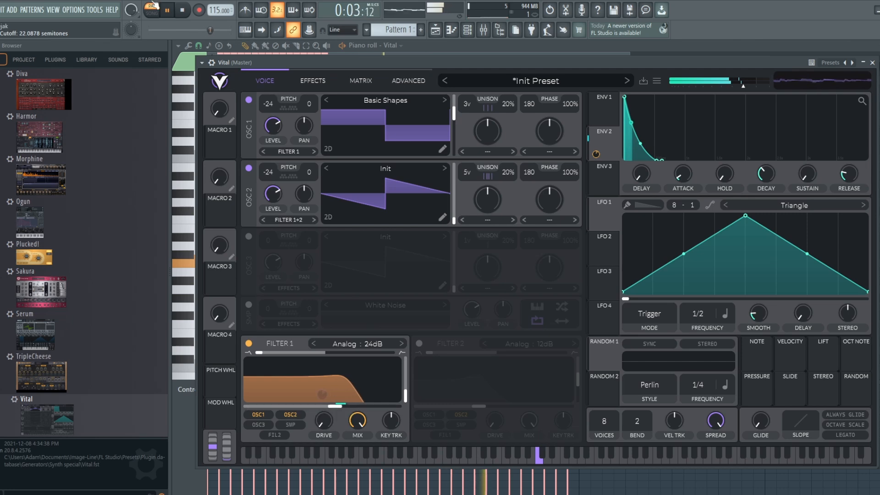
left_click(184, 10)
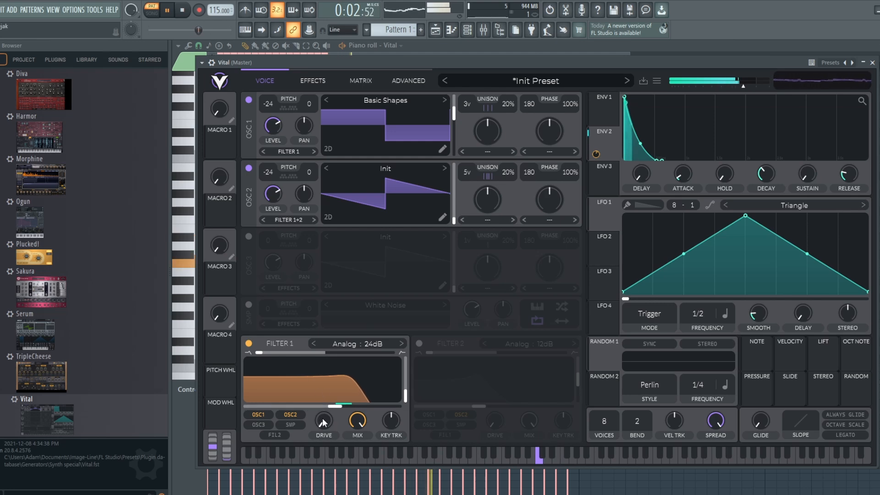
- Set Filter 1's drive to 6.1 dB, its Envelope 2 modulation to 19.20 and its cutoff to about 8.8 semitones
left_click_drag(321, 406, 321, 387)
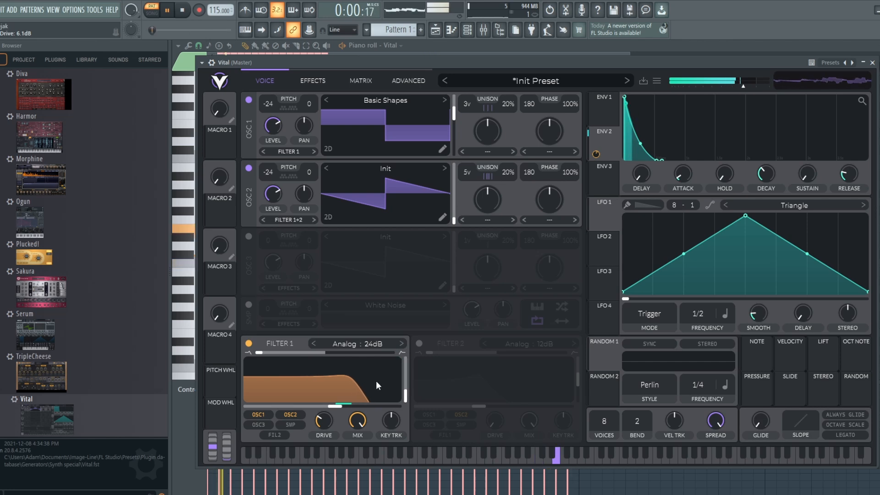
left_click_drag(335, 407, 322, 379)
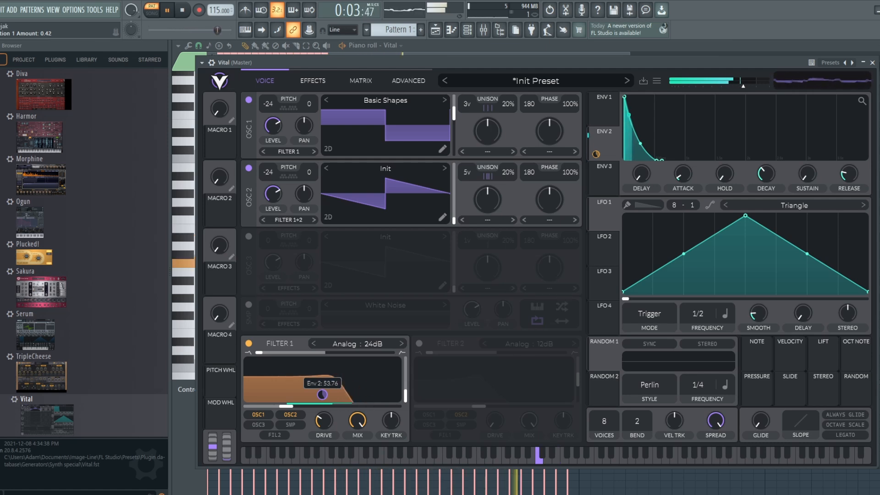
left_click_drag(322, 379, 323, 401)
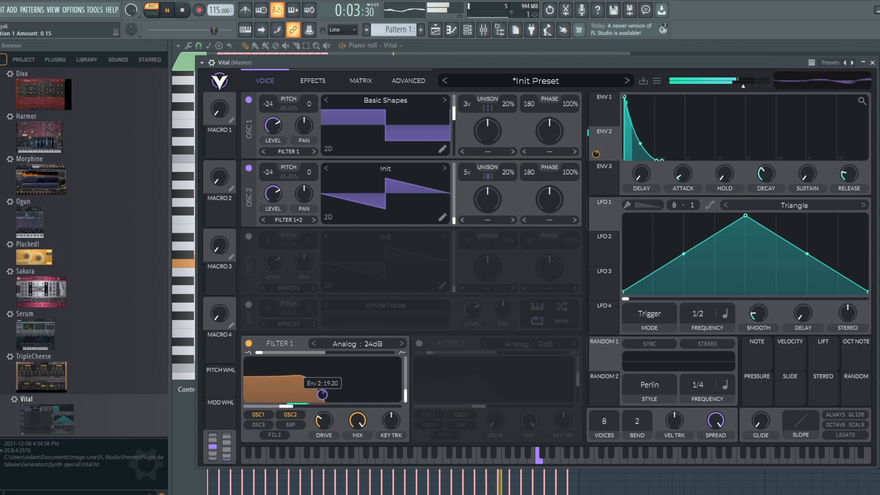
left_click_drag(284, 407, 318, 406)
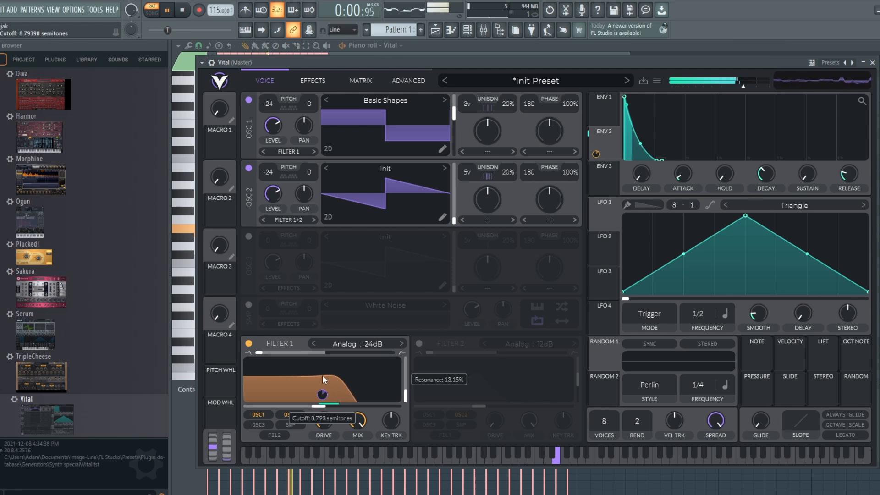
- Test Filter 1's resonance at about 44.7%, lower the cutoff to about -11.7 semitones, and reduce the resonance again
left_click_drag(323, 375, 323, 361)
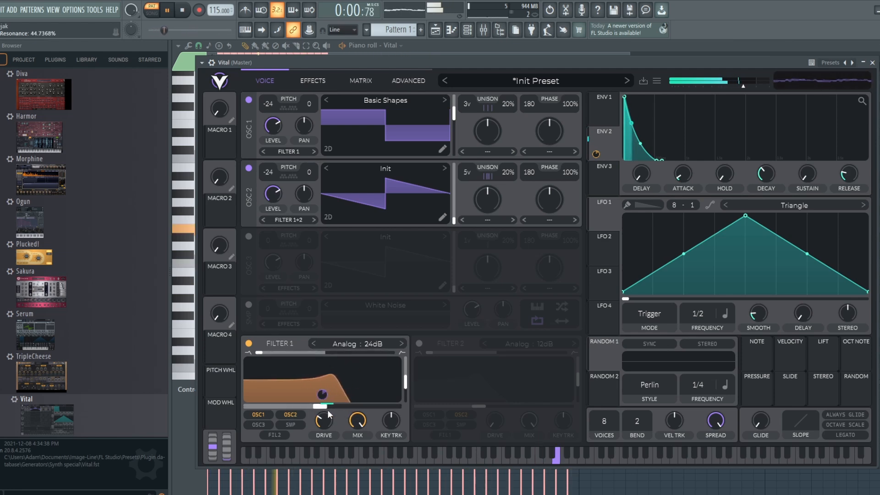
mouse_move(319, 411)
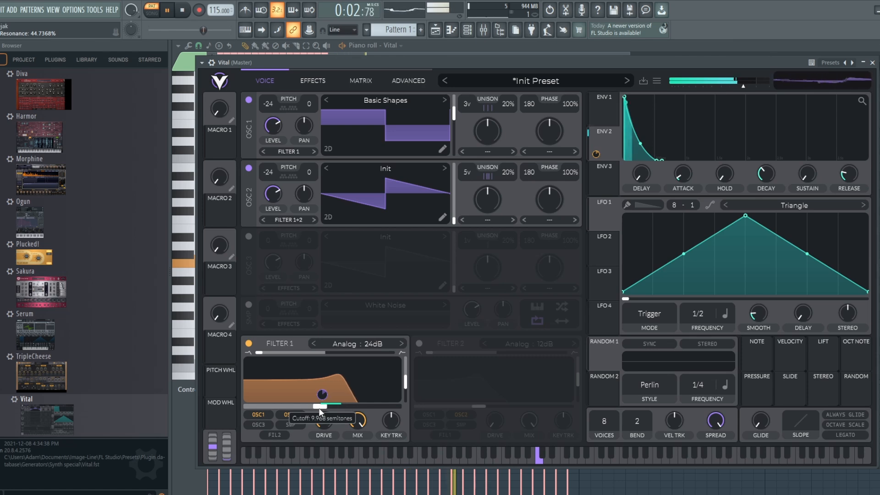
left_click_drag(321, 409, 291, 408)
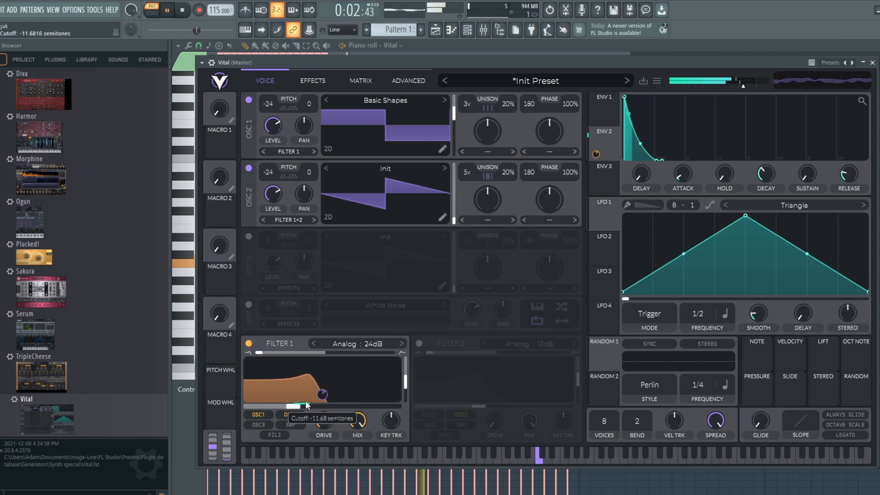
left_click_drag(305, 372, 303, 387)
- Enable the Chorus effect and raise Filter 1's cutoff to about 4.6 semitones
left_click(309, 83)
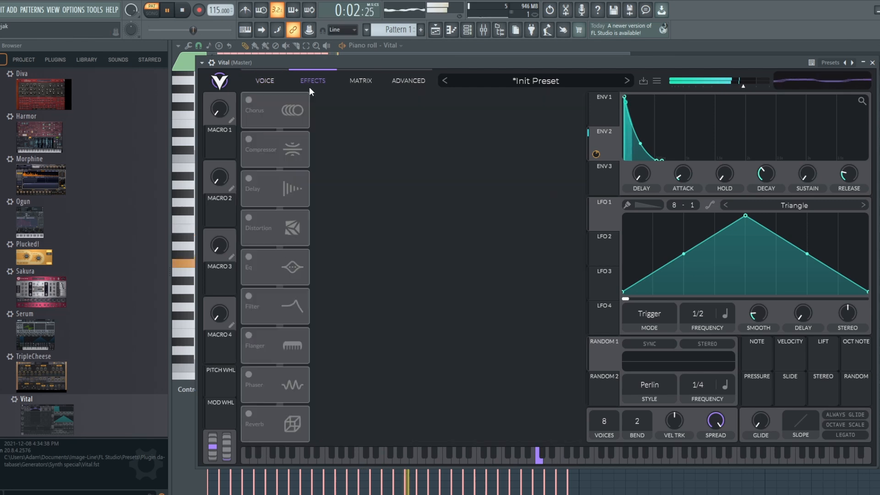
left_click(248, 99)
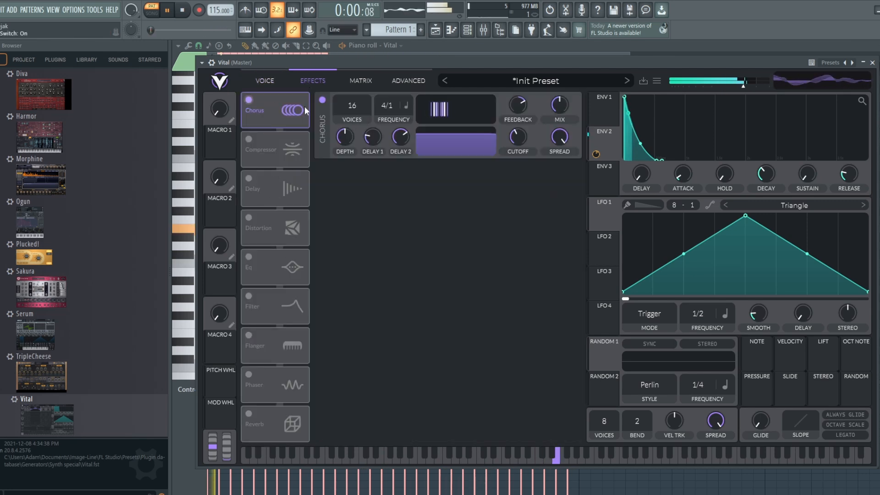
left_click(264, 81)
left_click_drag(282, 401, 317, 404)
- Set the chorus to 12 voices with a lower mix, a higher cutoff, a filter spread of about 0.416 and Delay 2 at about 4.14
left_click(312, 75)
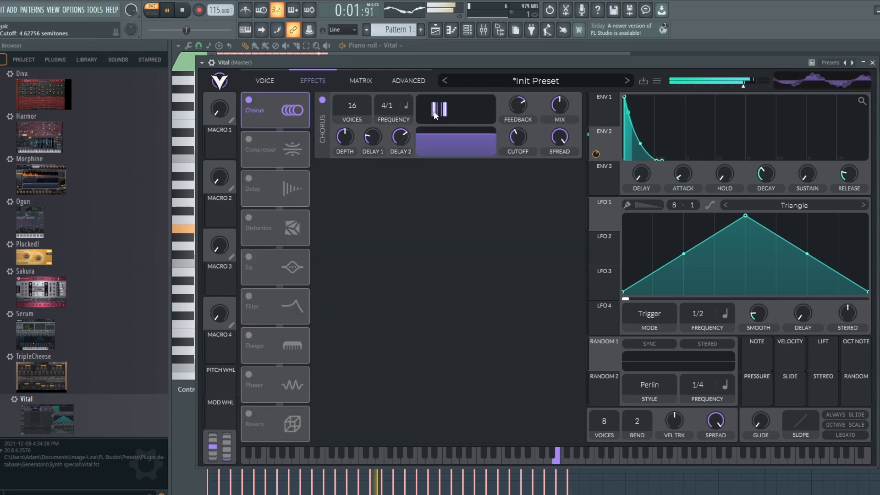
left_click_drag(349, 100, 358, 153)
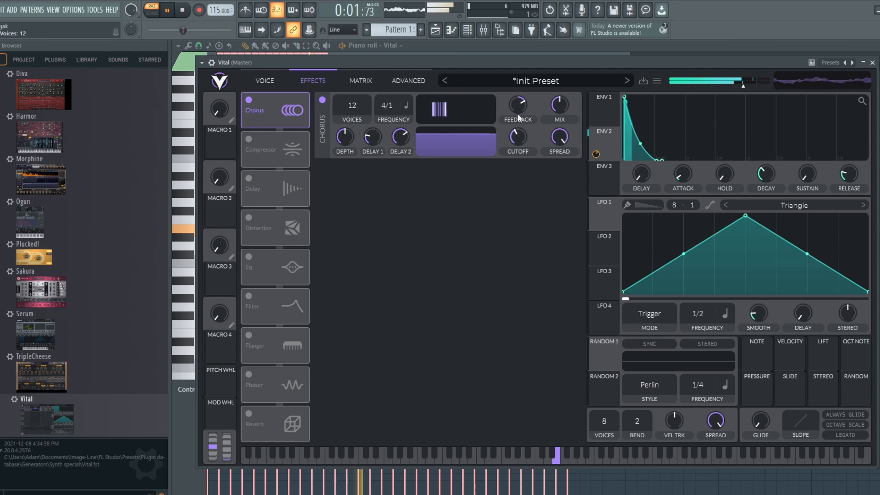
left_click_drag(551, 106, 521, 156)
left_click_drag(431, 136, 479, 152)
mouse_move(552, 137)
left_mouse_down()
mouse_move(567, 123)
mouse_move(567, 134)
left_mouse_up()
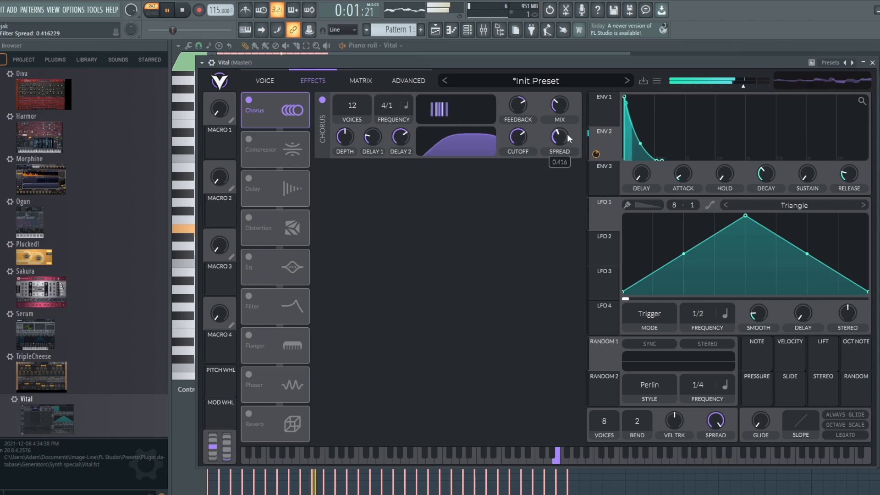
left_click_drag(400, 136, 399, 153)
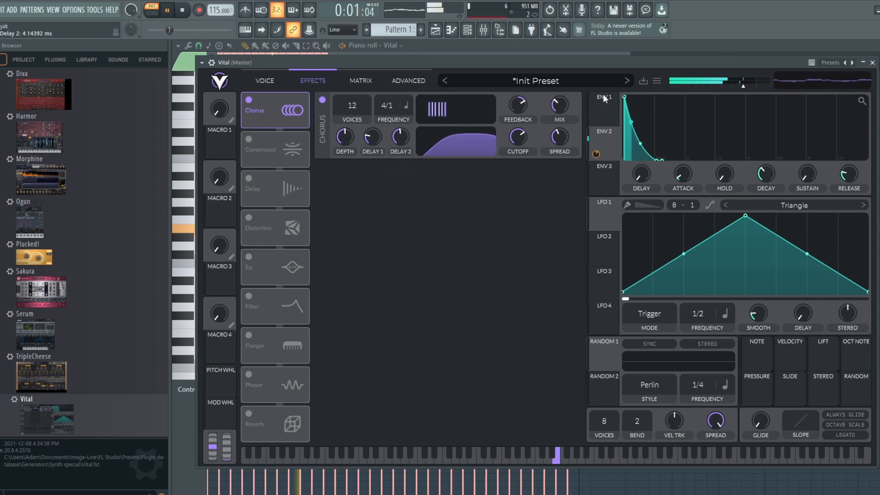
- Return to Vital's voice settings and stop the pattern playback
left_click(269, 82)
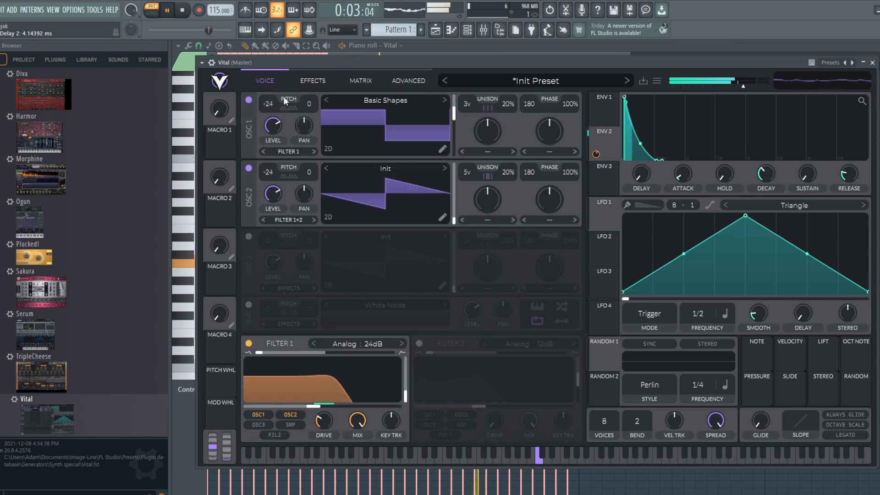
left_click(182, 10)
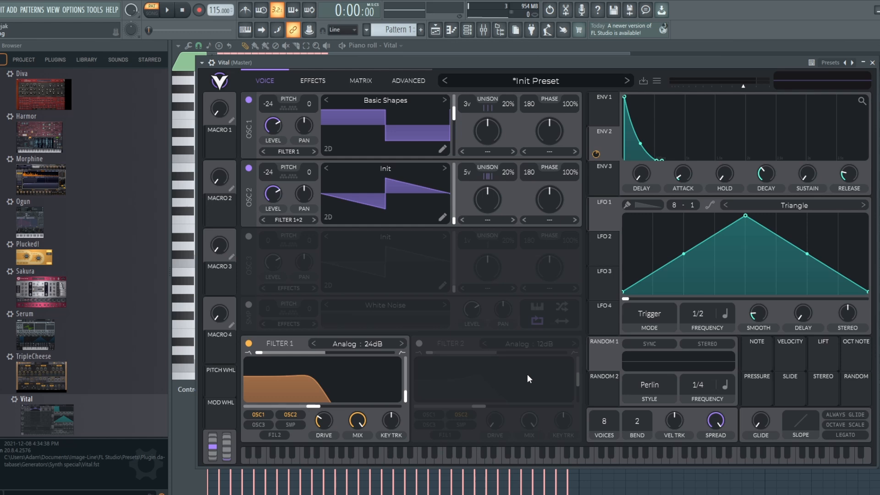
- In Vital's piano roll, extend the pattern with copied runs of sixteenth notes on D5 in bar 3 and B4 in bar 4
left_click(468, 32)
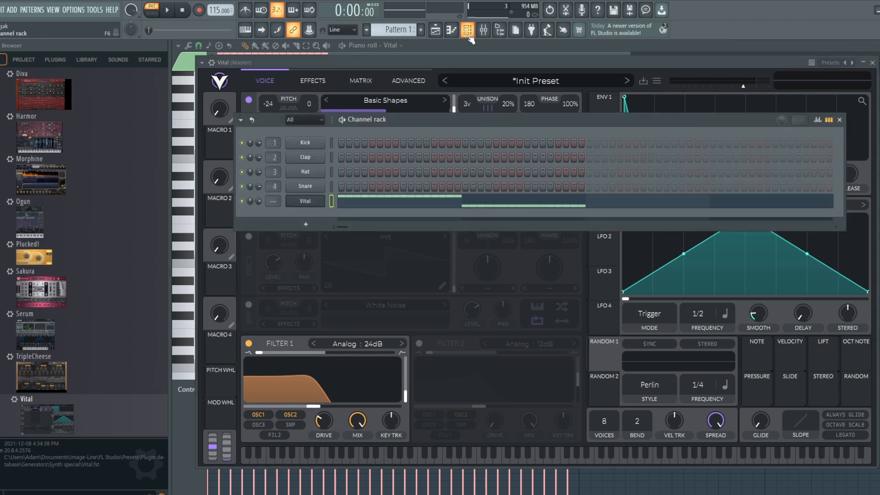
left_click(436, 30)
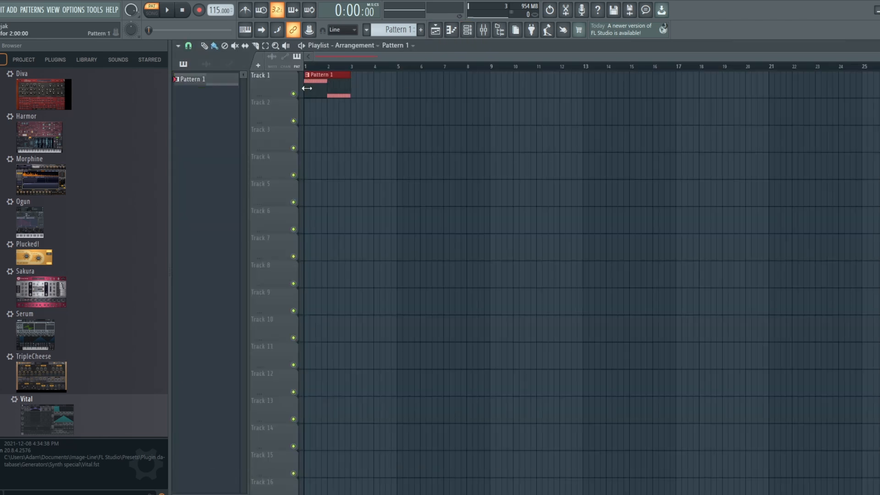
key("F6")
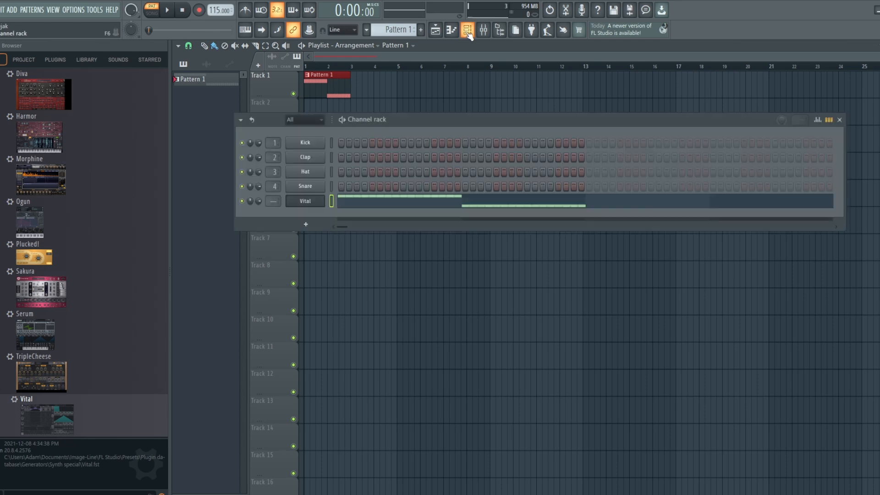
left_click(387, 201)
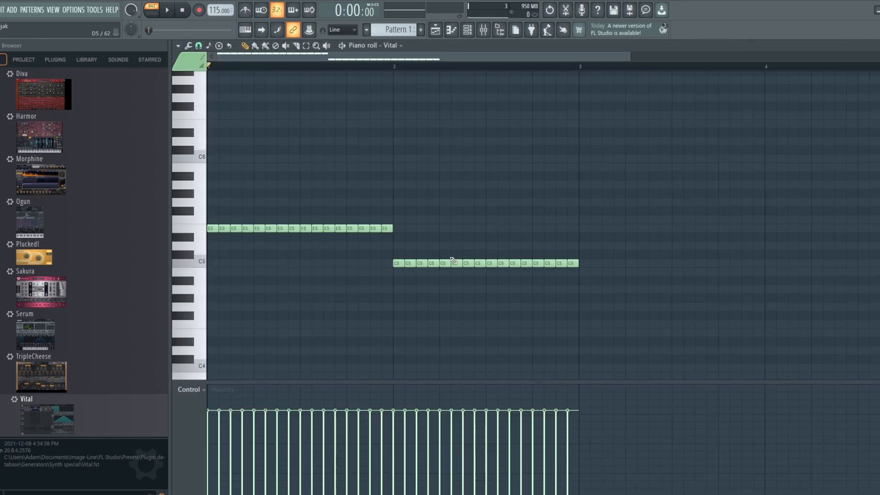
left_click_drag(611, 310, 396, 251)
left_click_drag(397, 262, 582, 280)
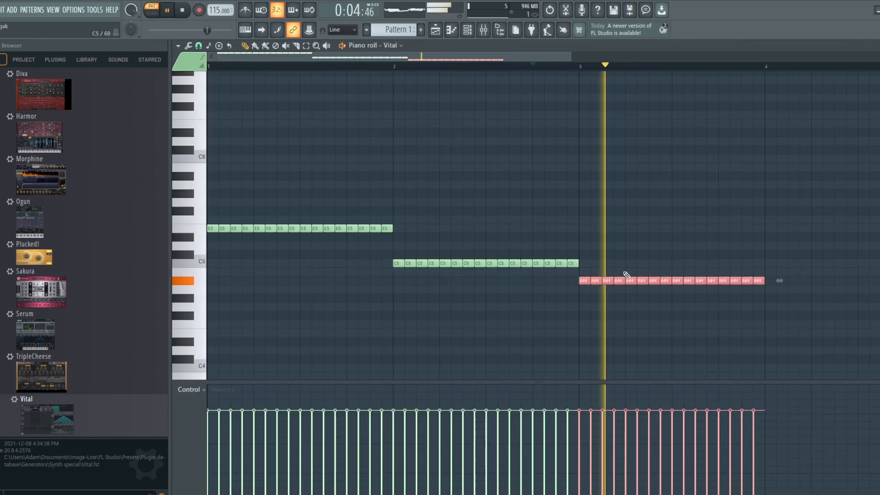
left_click_drag(581, 280, 582, 240)
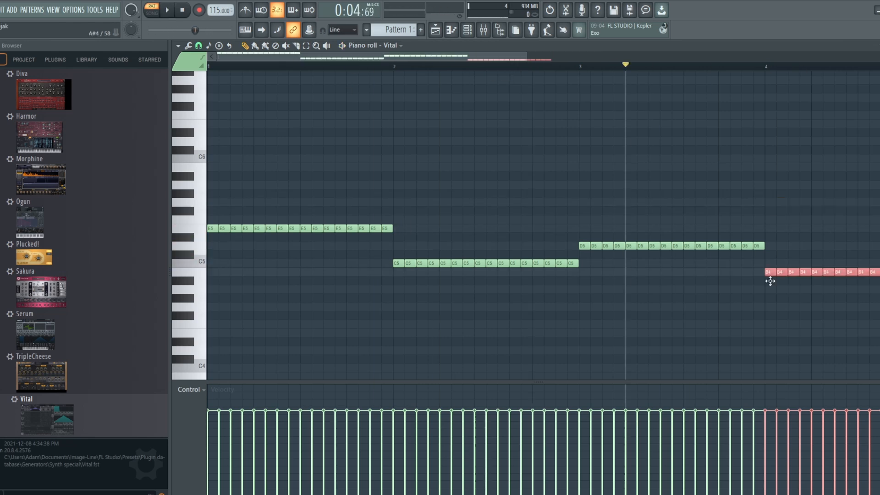
- Play the extended pattern from the start with all four bars in view, and stop it near the end
left_click(169, 8)
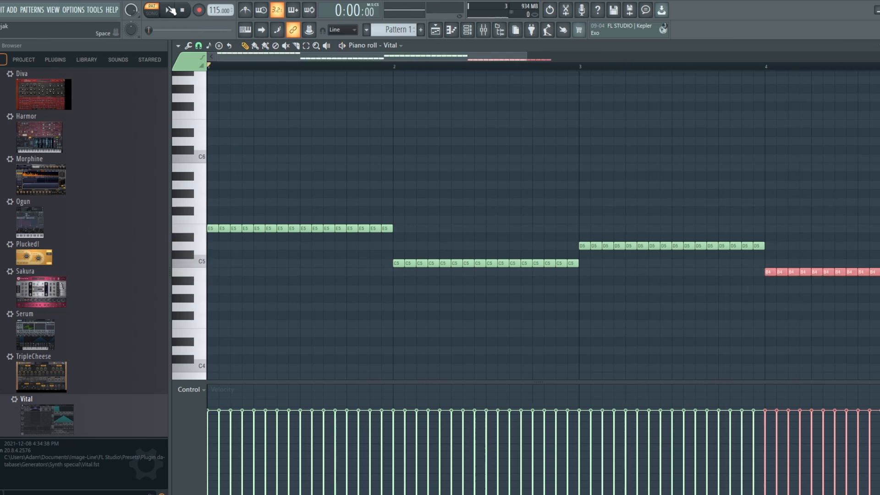
left_click(169, 9)
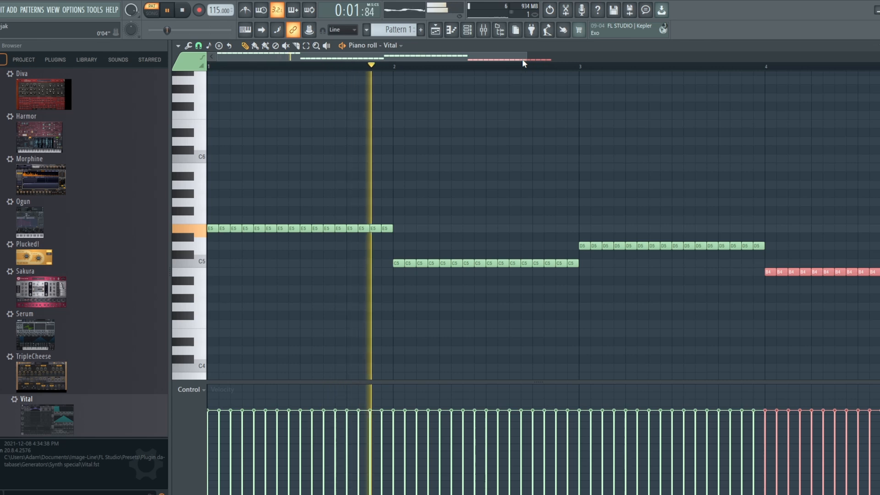
left_click_drag(526, 58, 564, 59)
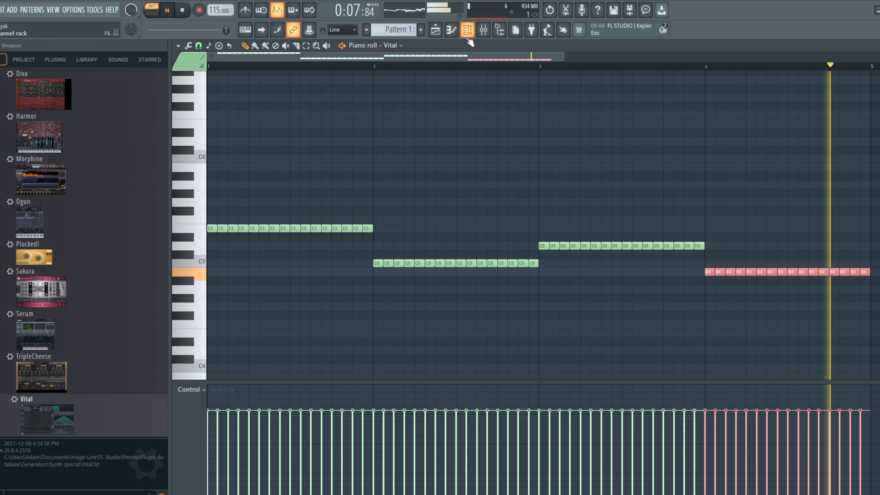
key("space")
- Show the channel rack over the playlist and browse the sample library for drum sounds
left_click(469, 38)
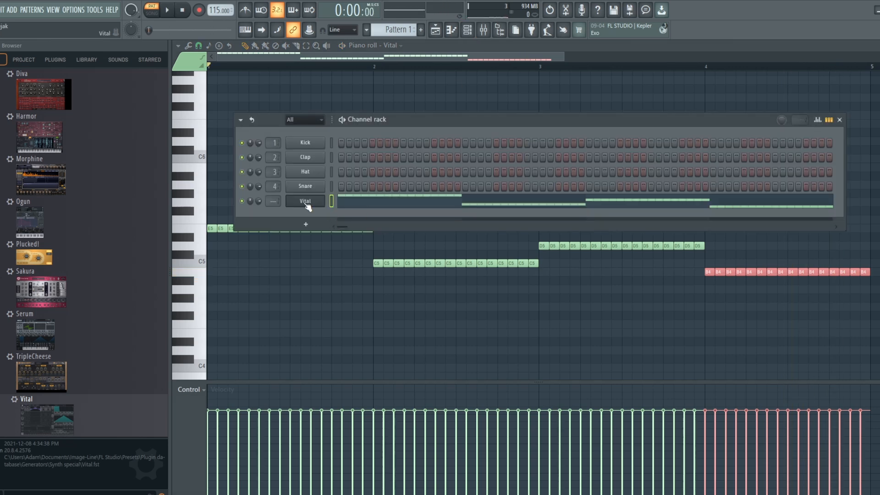
left_click(467, 30)
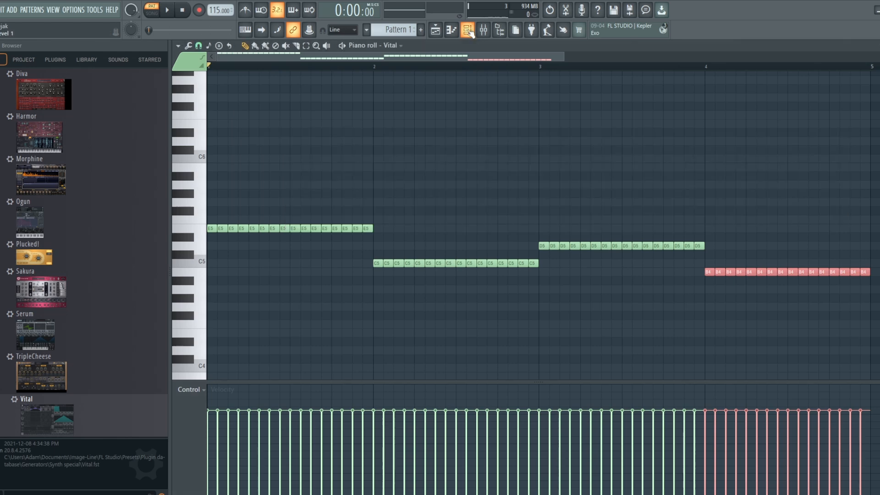
left_click(435, 30)
left_click(467, 30)
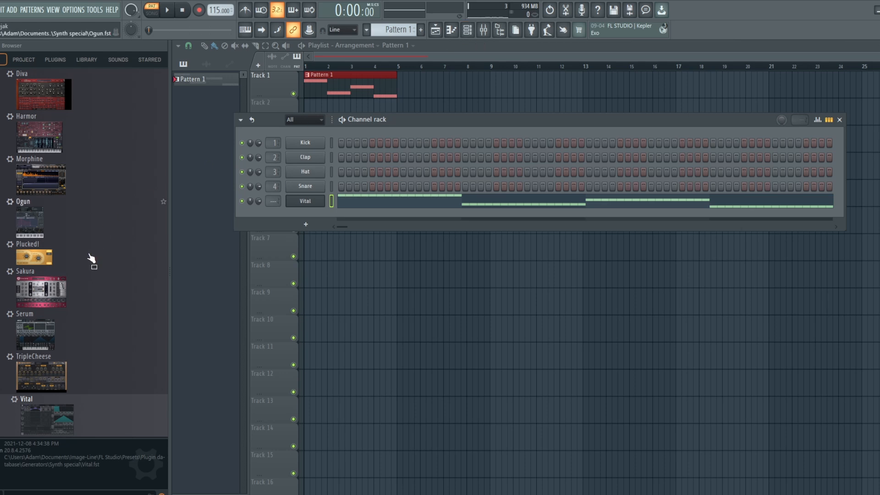
scroll(87, 284, "down", 15)
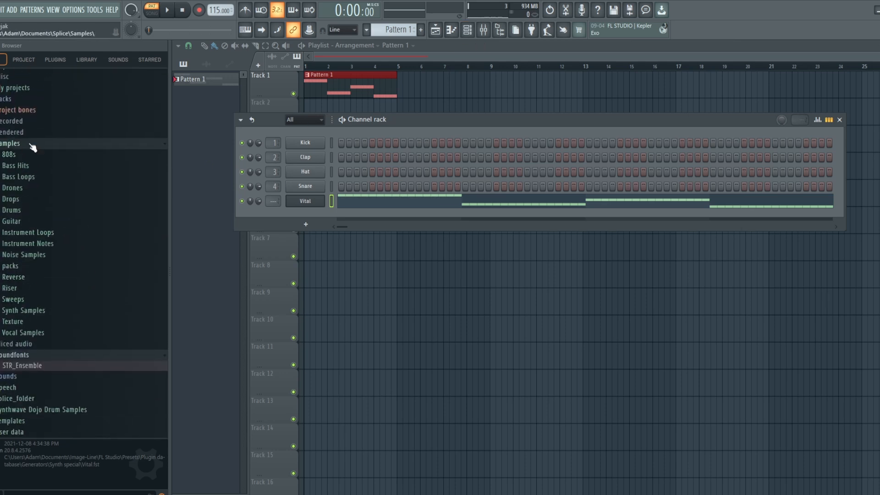
scroll(397, 30, "up", 1)
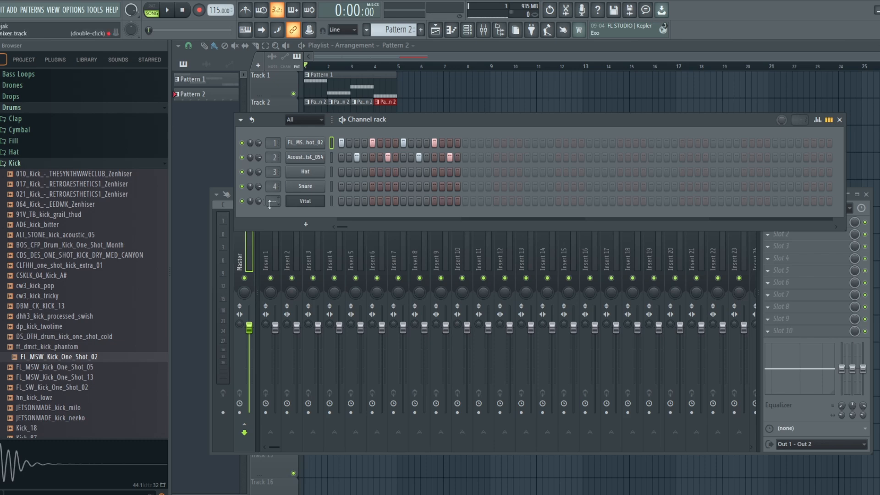
- Route the Vital channel to mixer insert 5 and check the sampler settings of the AcousticHatsC_054 channel
left_click_drag(270, 204, 270, 196)
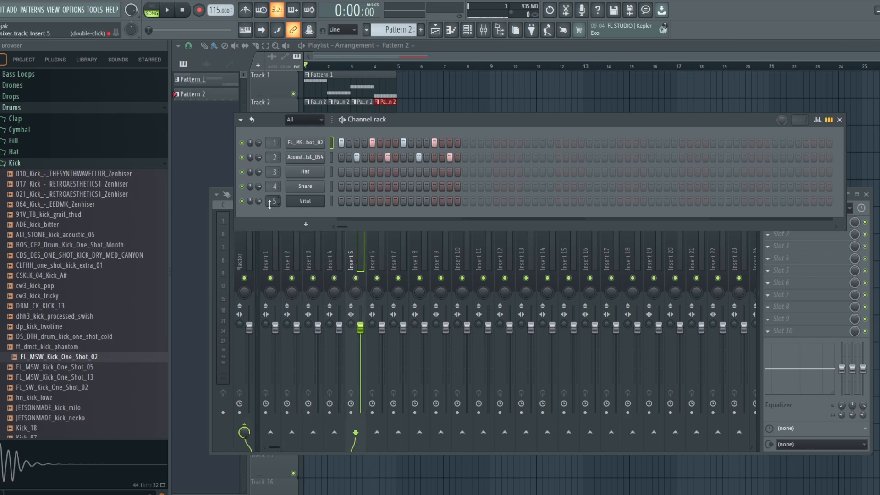
left_click(305, 157)
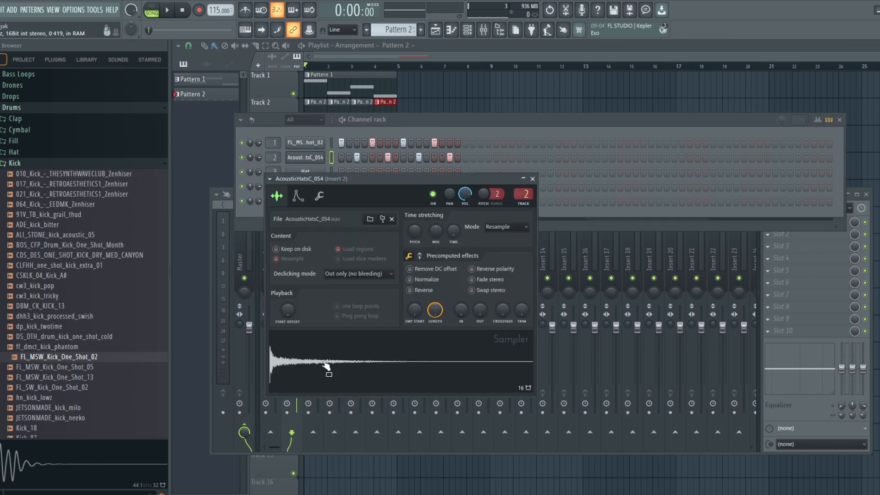
left_click(532, 179)
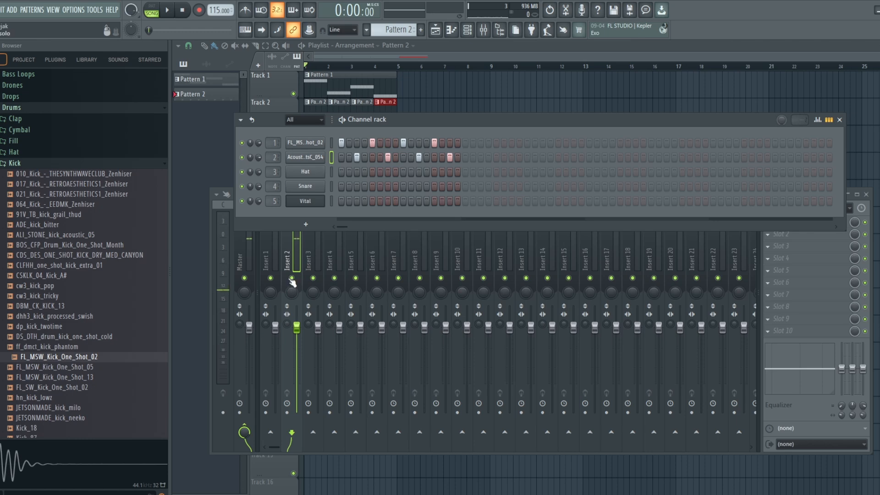
- Lower the volume of Insert 5 in the mixer while listening to the arrangement with the drums
key("space")
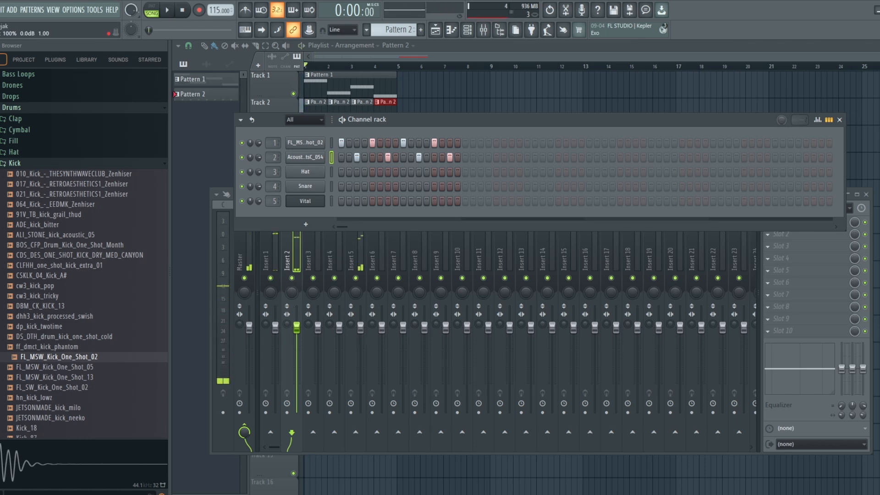
left_click_drag(361, 328, 363, 351)
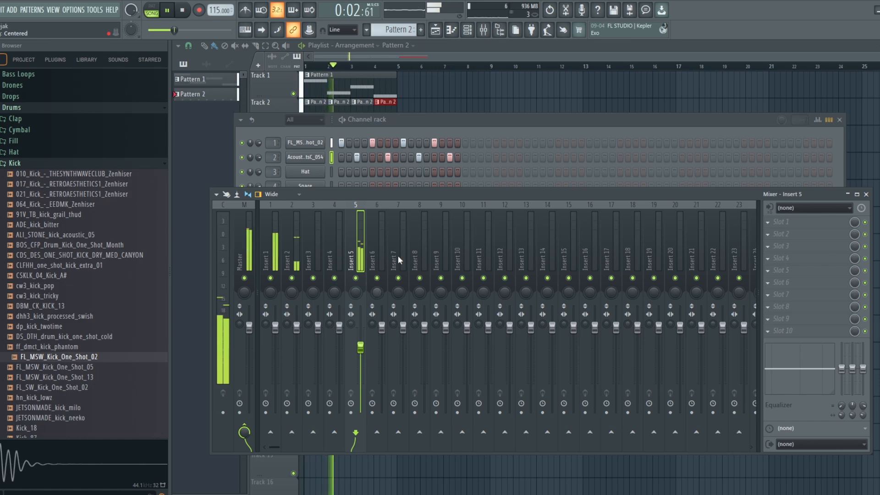
key("space")
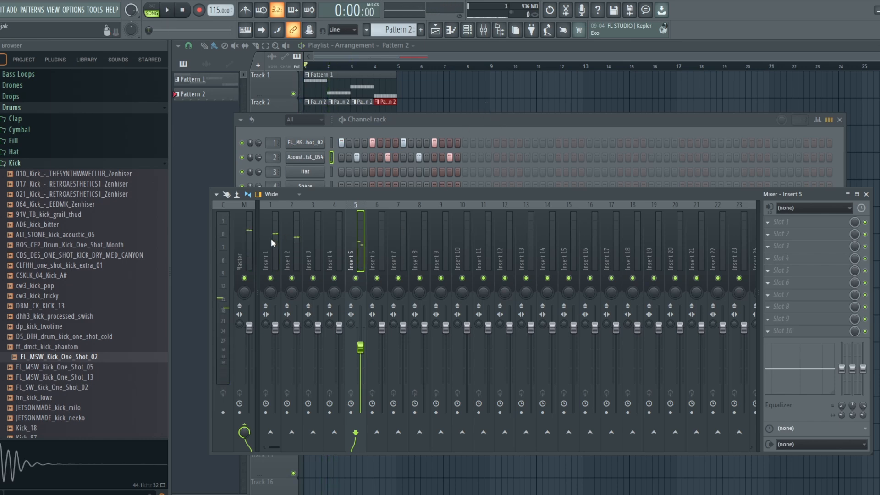
- Load Kickstart 2 into the first effect slot of Insert 5 and start playing the arrangement
left_click(768, 222)
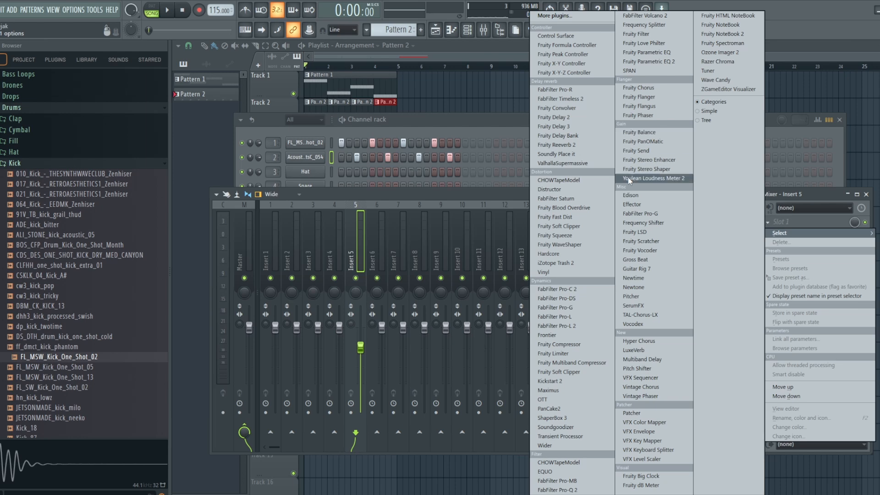
left_click(567, 381)
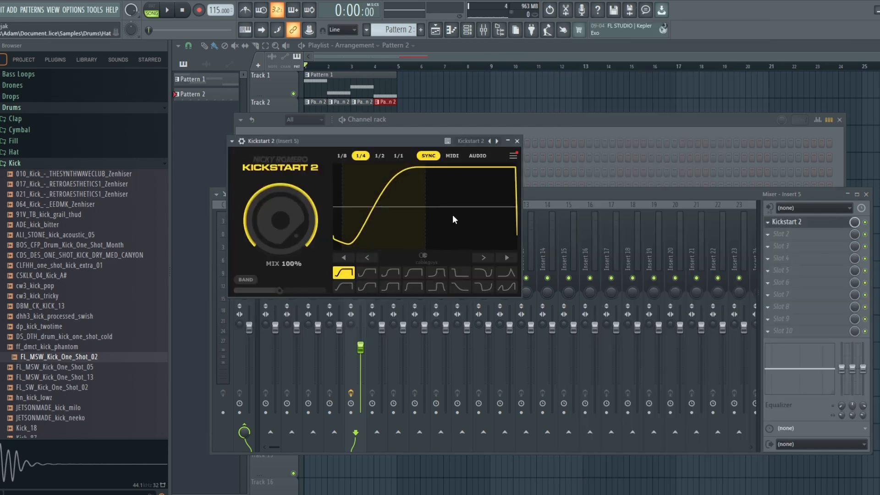
key("space")
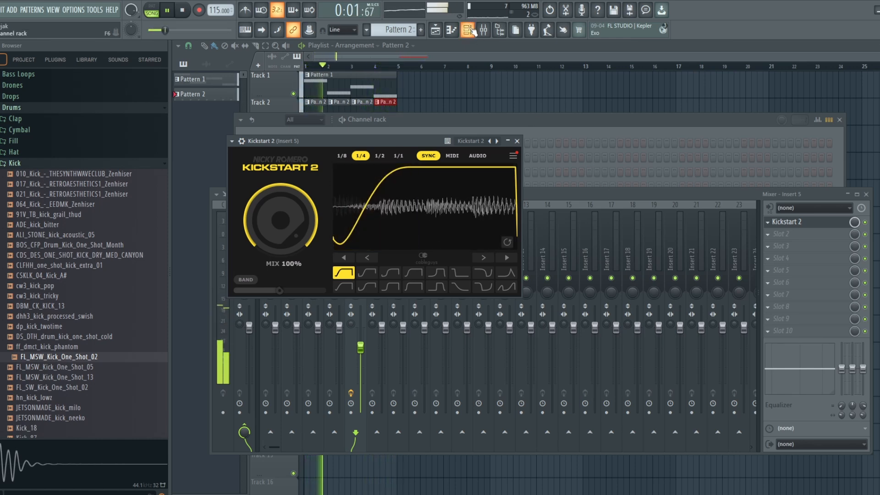
- Raise Insert 5's volume slightly and compare its level with the kick on Insert 1
left_click_drag(360, 347, 360, 339)
left_click(275, 239)
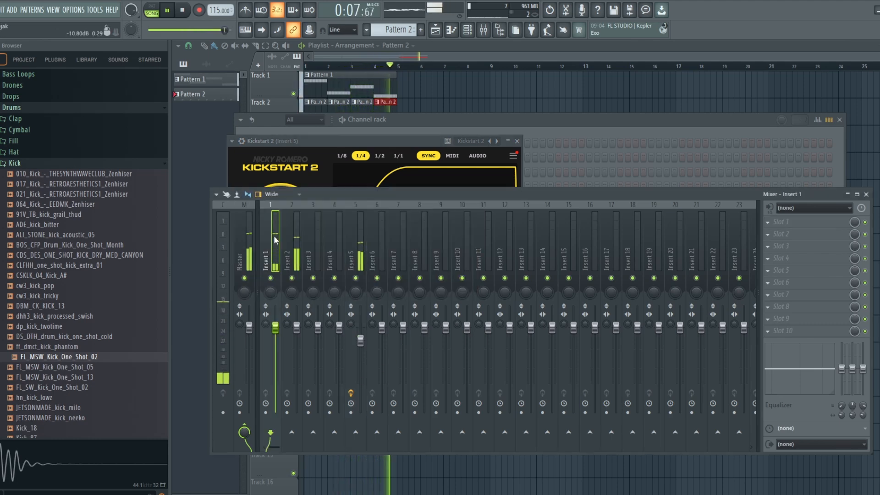
left_click(360, 341)
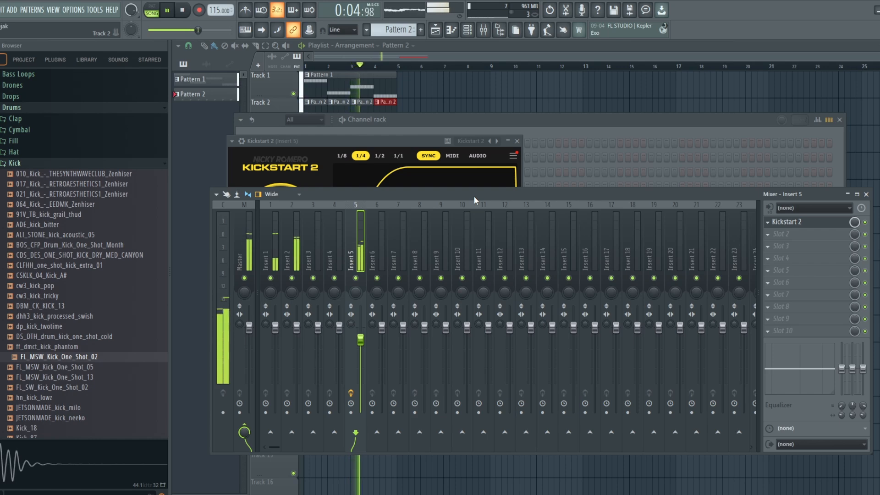
- Reopen the Vital synth and shorten Envelope 2's decay to about 0.195 secs
left_click(467, 29)
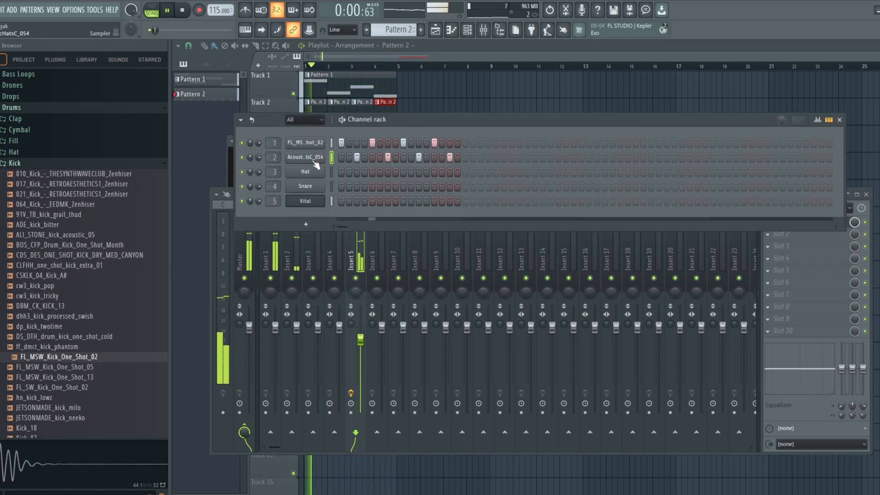
left_click(315, 201)
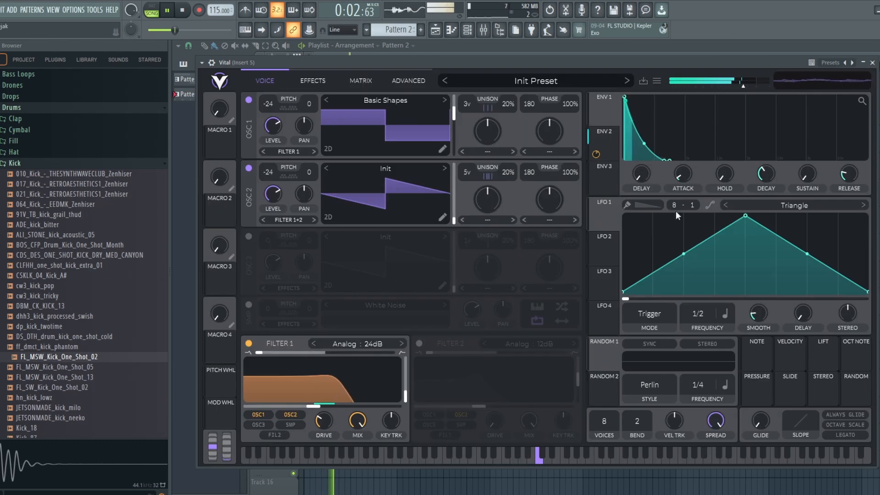
left_click(598, 132)
left_click(686, 179)
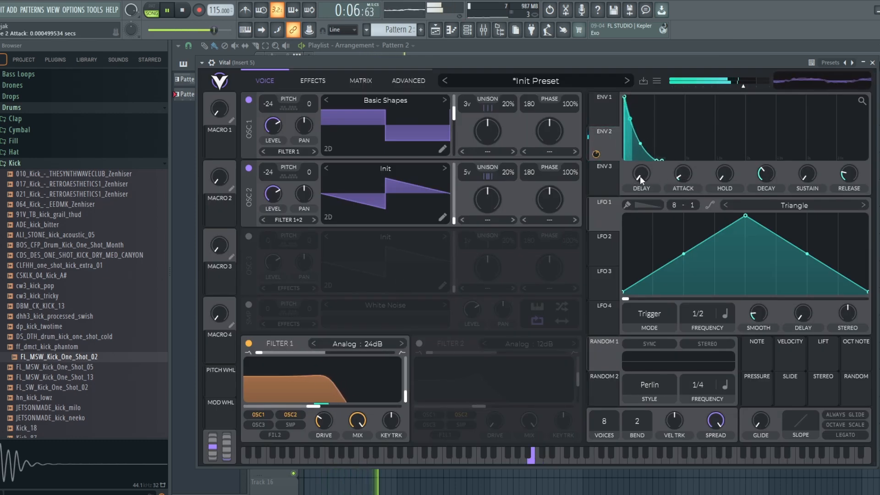
left_click(766, 174)
scroll(766, 173, "down", 4)
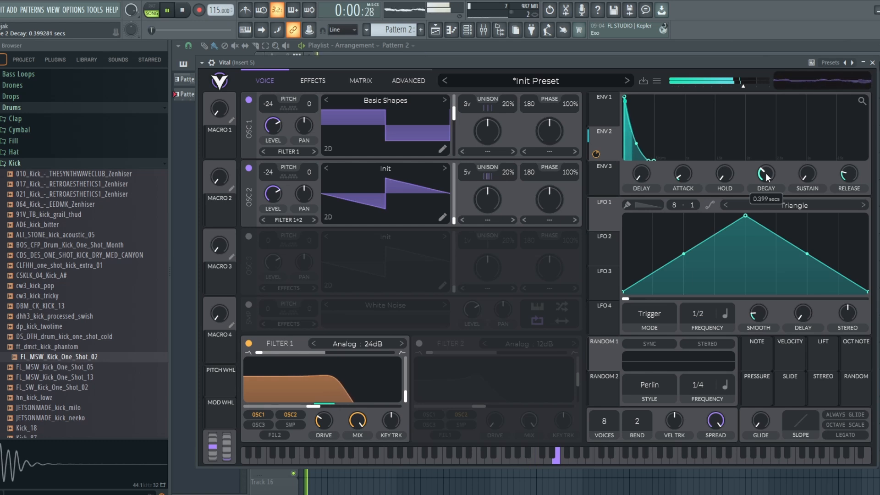
scroll(765, 179, "down", 3)
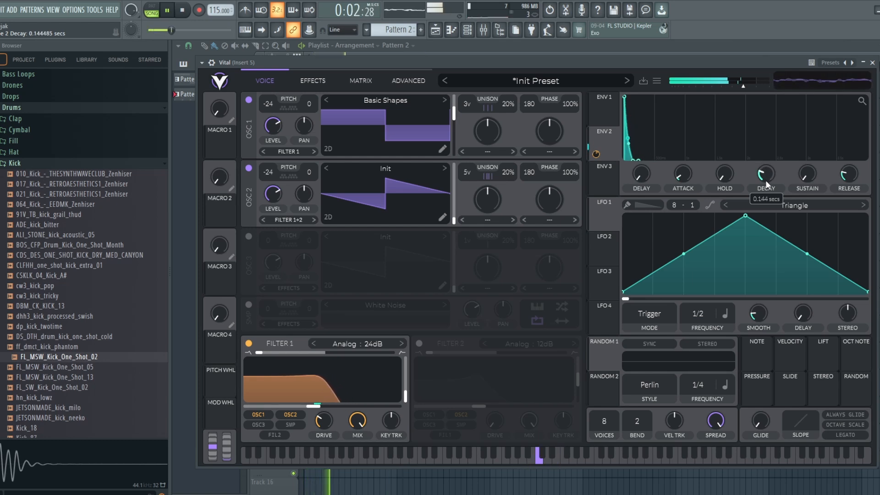
scroll(765, 179, "up", 2)
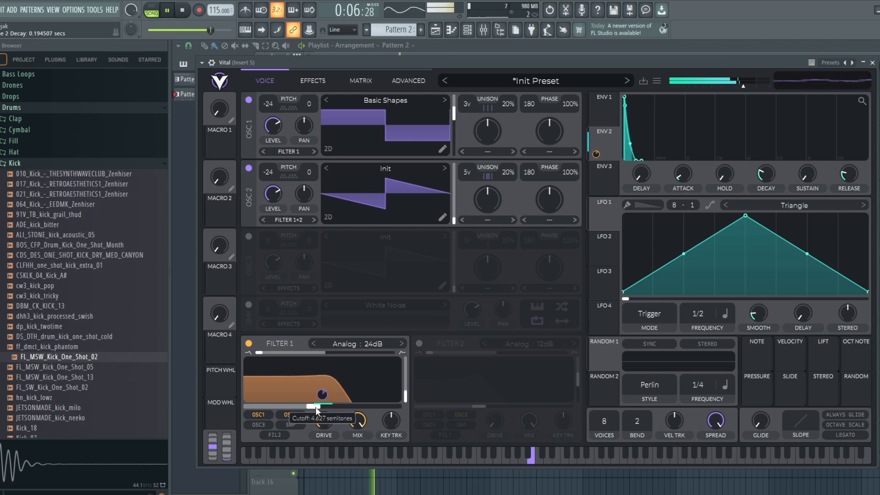
- Raise Filter 1's cutoff to about 36.9 semitones and lengthen Envelope 2's decay to about 0.854 secs
left_click_drag(316, 407, 359, 414)
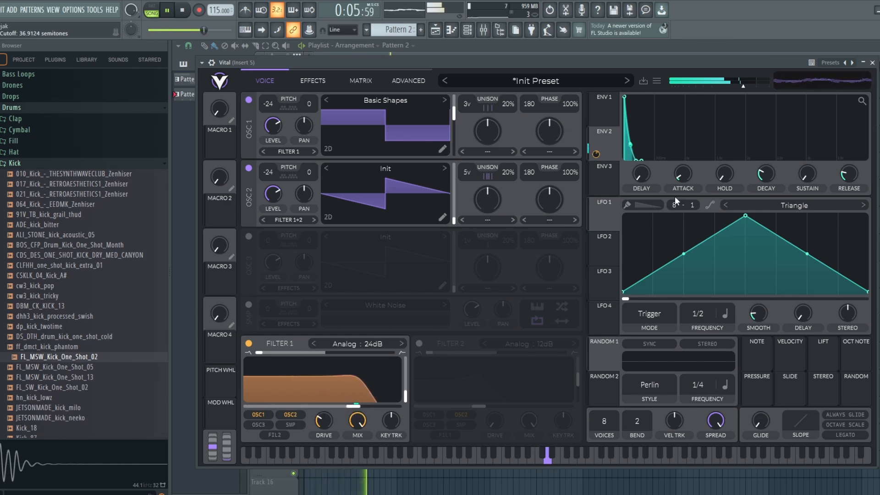
left_click_drag(772, 177, 718, 145)
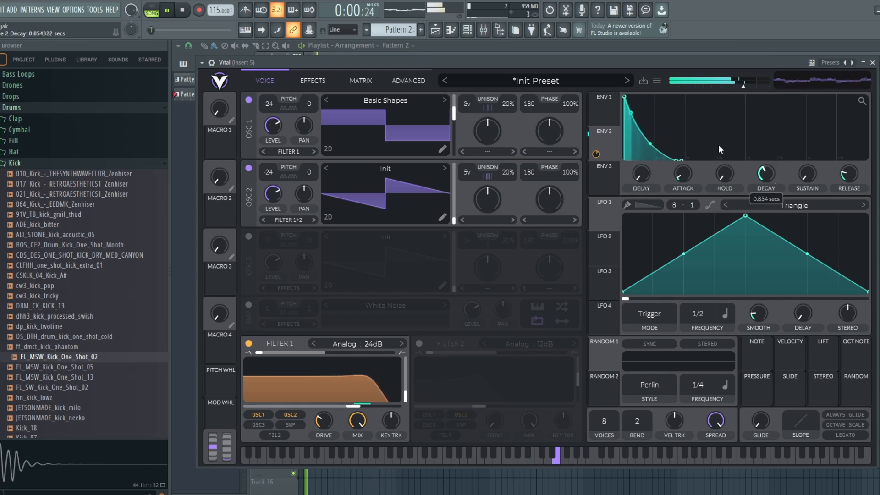
left_click(600, 112)
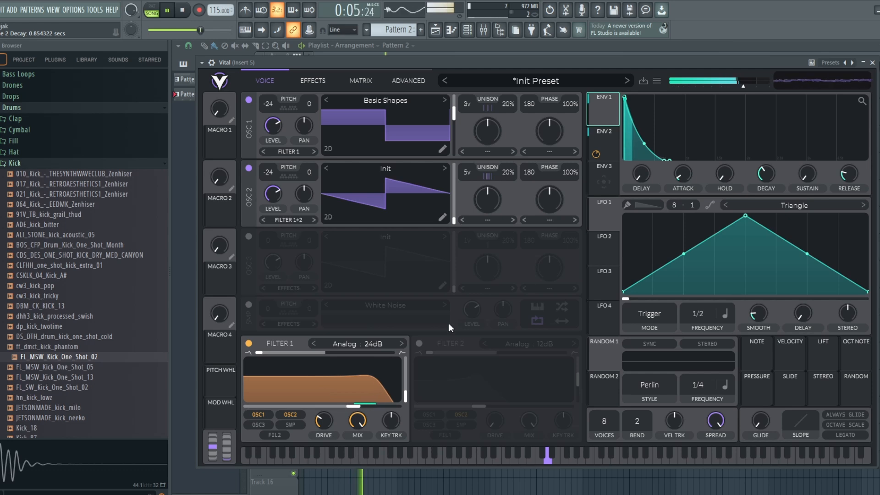
- Lower Filter 1's cutoff well below its starting range for a darker pluck, and stop playback
mouse_move(350, 408)
left_click_drag(350, 408, 265, 409)
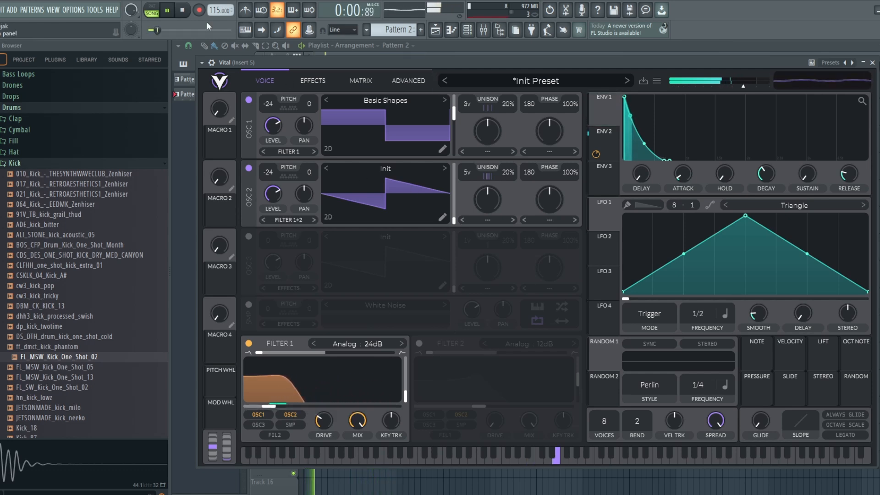
key("space")
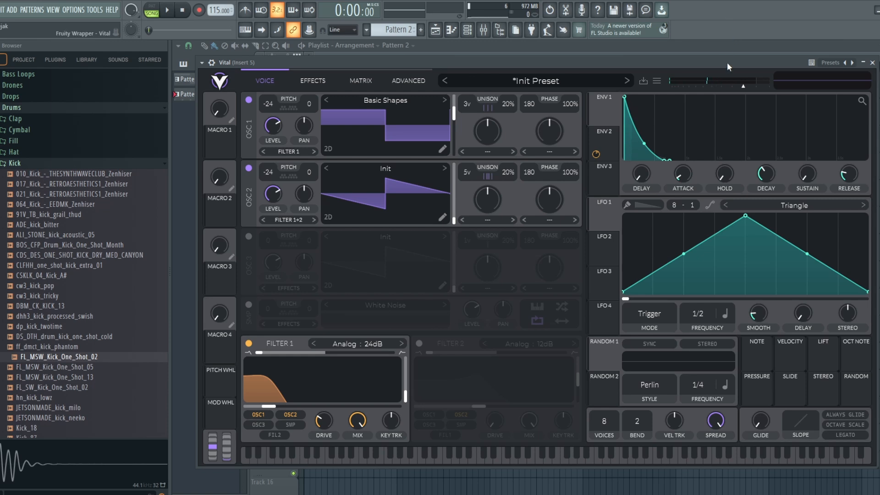